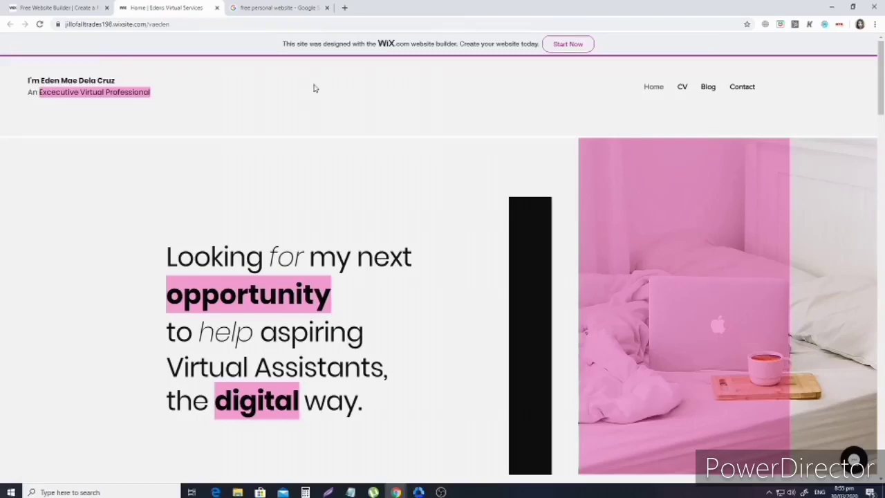
Reload the Wix example site's home page and scroll through it.
scroll(652, 150, down, 2)
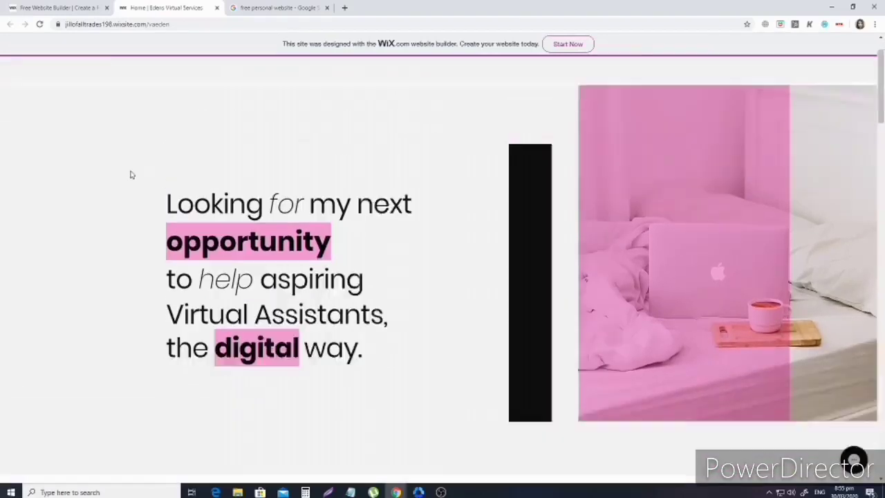
scroll(131, 173, up, 2)
click(39, 26)
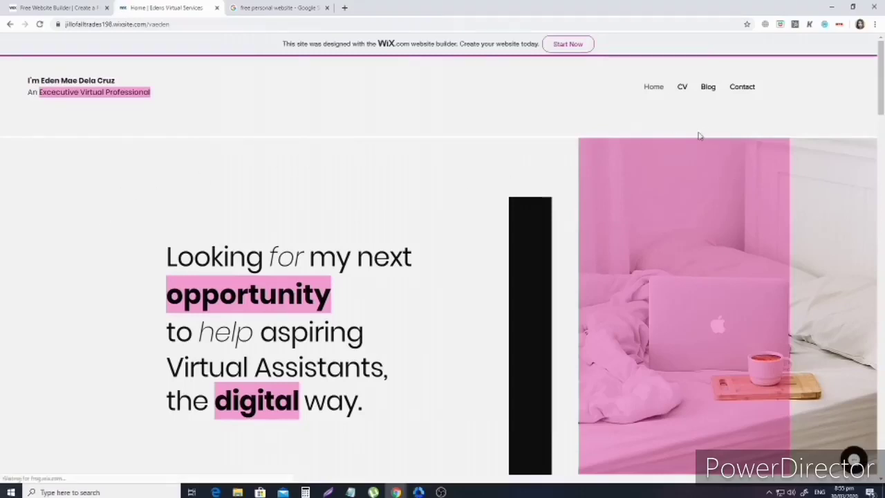
scroll(695, 137, down, 1)
scroll(691, 134, up, 1)
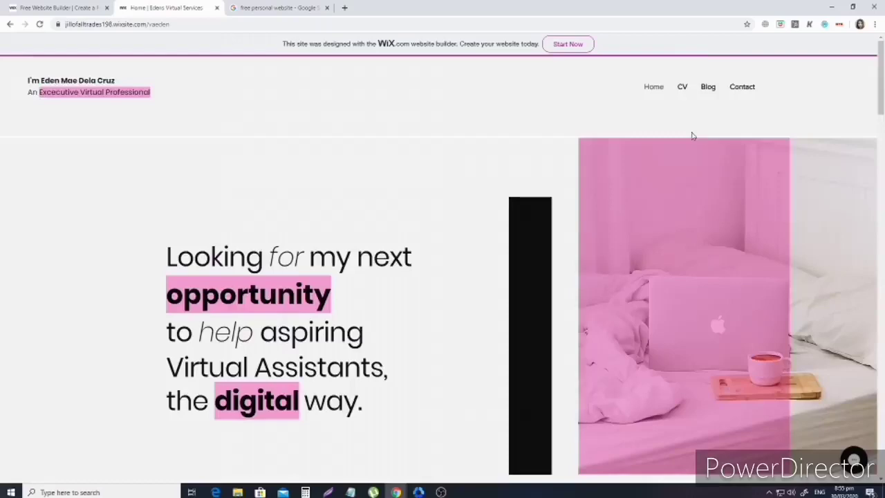
scroll(692, 136, down, 3)
scroll(692, 136, down, 10)
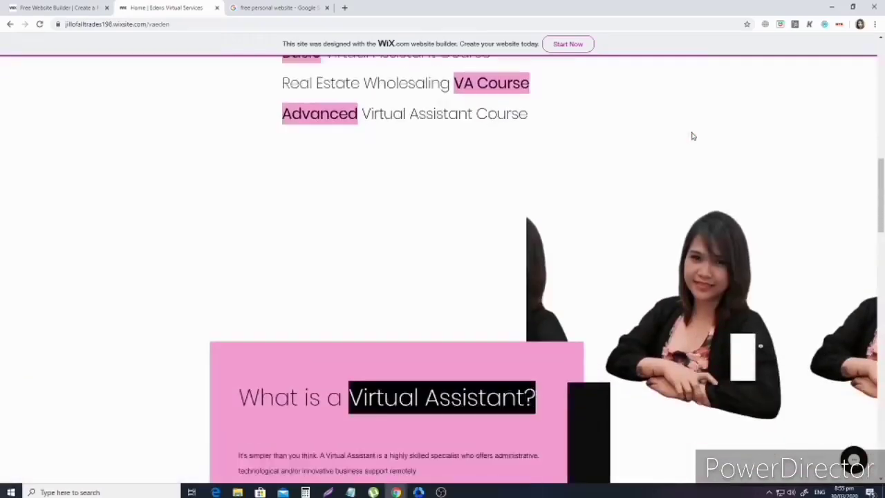
scroll(693, 136, down, 8)
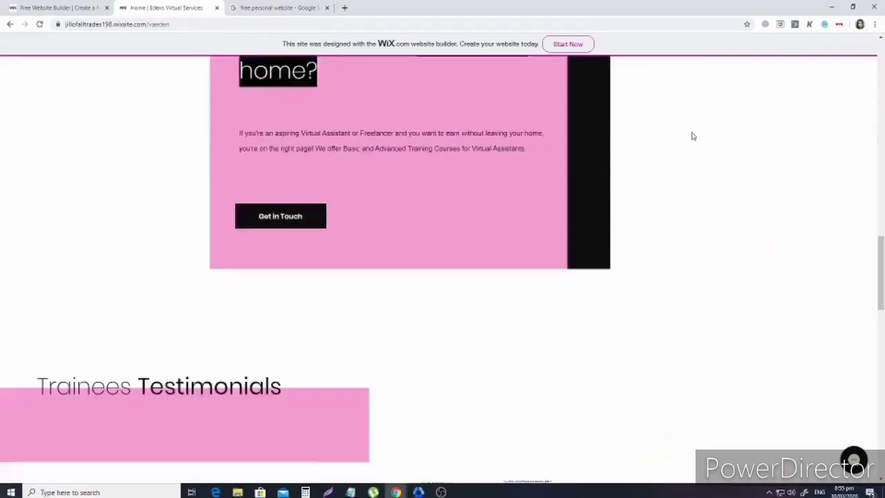
scroll(692, 136, down, 10)
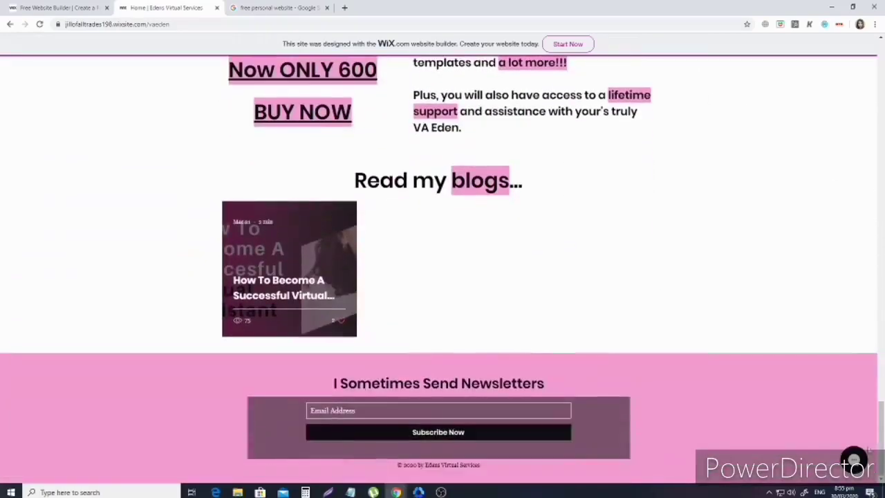
drag(879, 442, 879, 72)
Go to the CV page and scroll through its content.
click(682, 93)
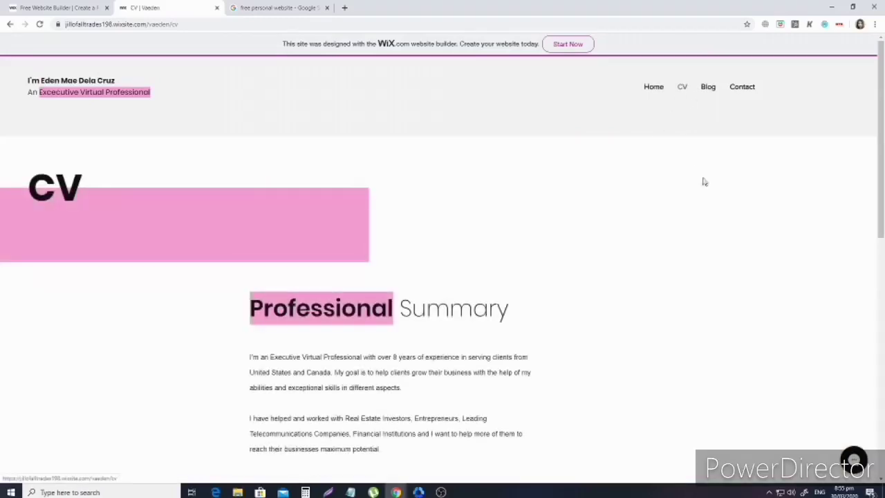
scroll(427, 280, down, 1)
scroll(414, 276, down, 5)
scroll(401, 235, up, 2)
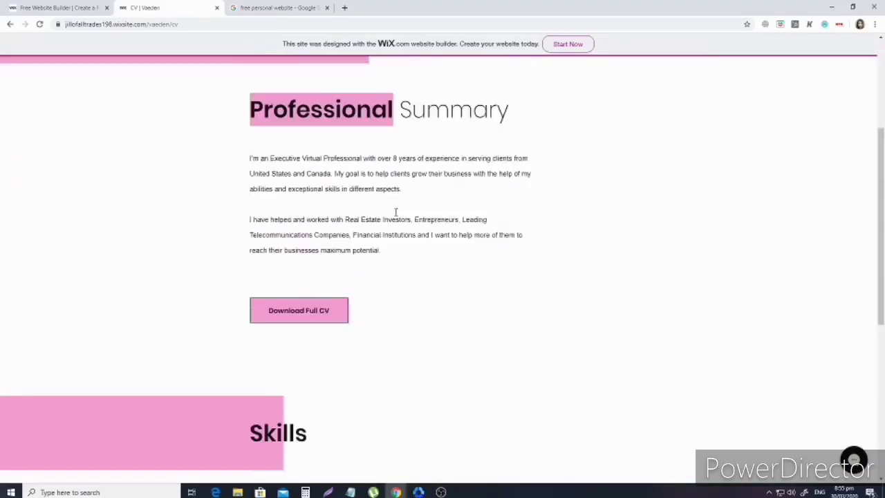
scroll(531, 256, down, 5)
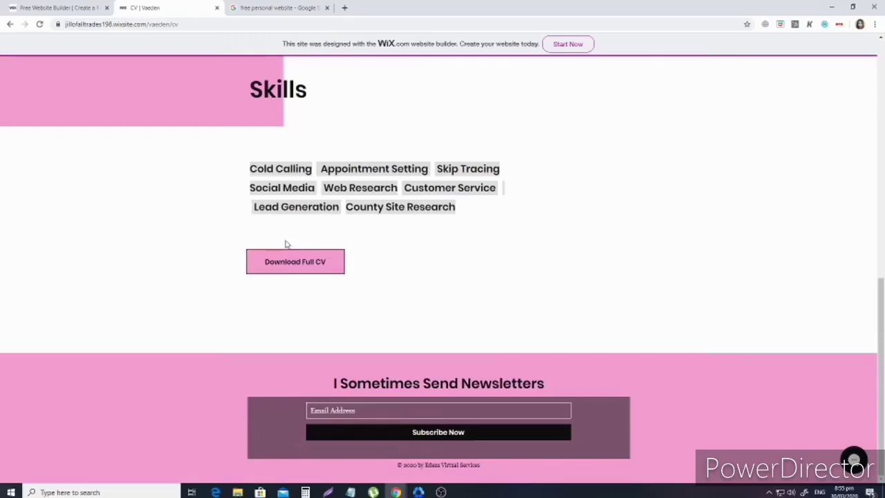
scroll(722, 148, up, 10)
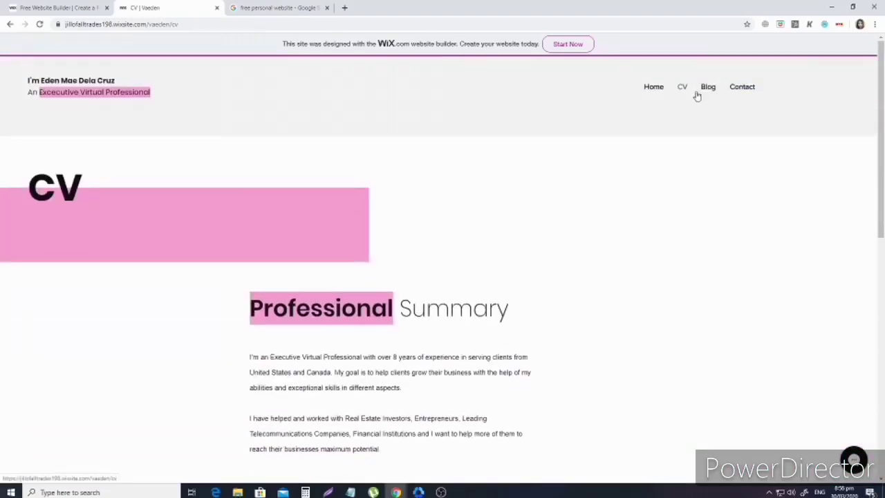
Go to the Blog page and scroll through its posts.
click(712, 91)
scroll(677, 247, up, 1)
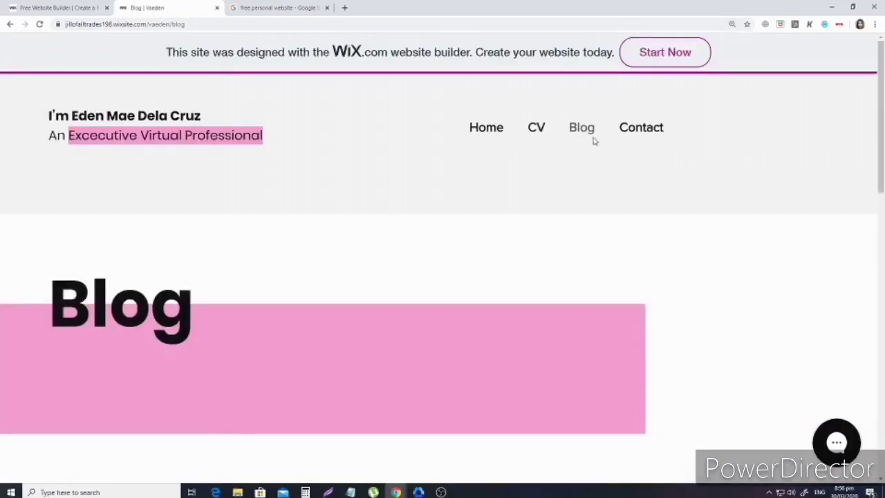
scroll(579, 231, down, 9)
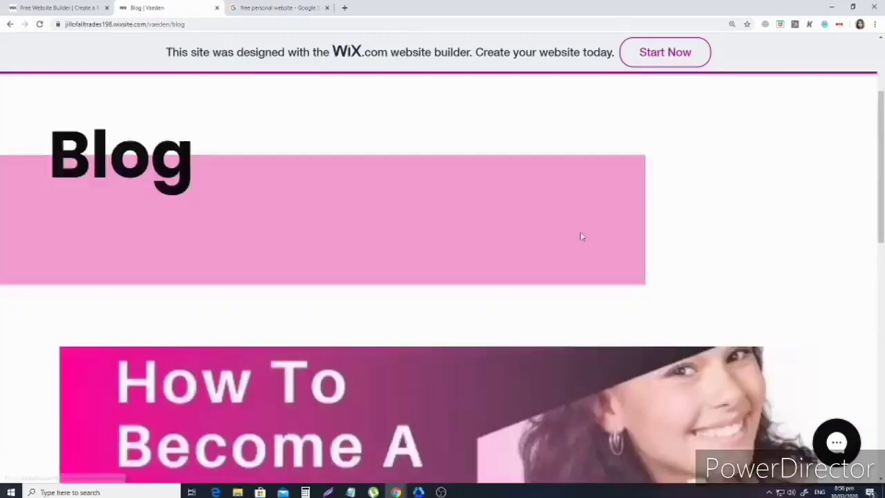
scroll(681, 263, up, 1)
scroll(681, 263, up, 10)
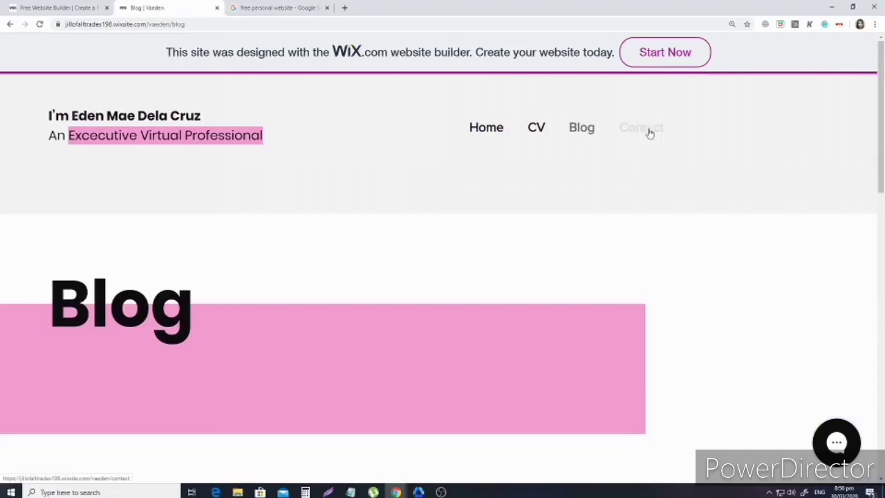
Open the Contact page, scroll through it, and set browser zoom to 125%.
click(648, 131)
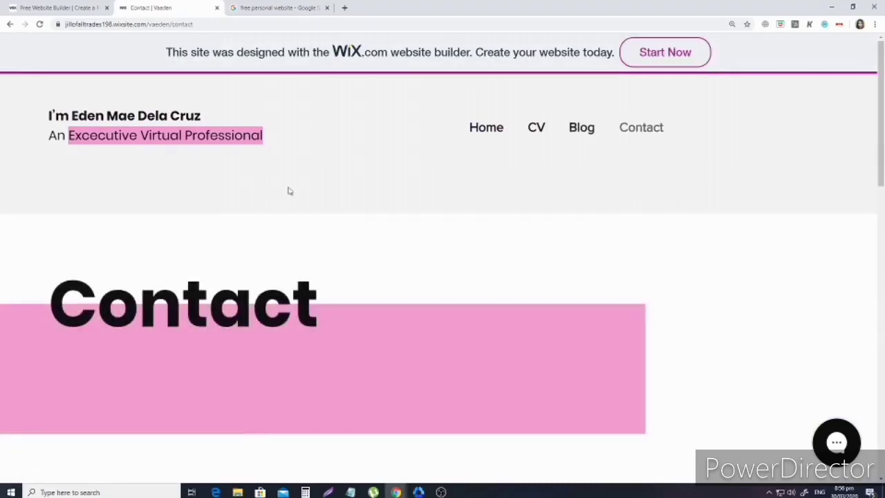
scroll(308, 211, down, 3)
scroll(308, 210, down, 9)
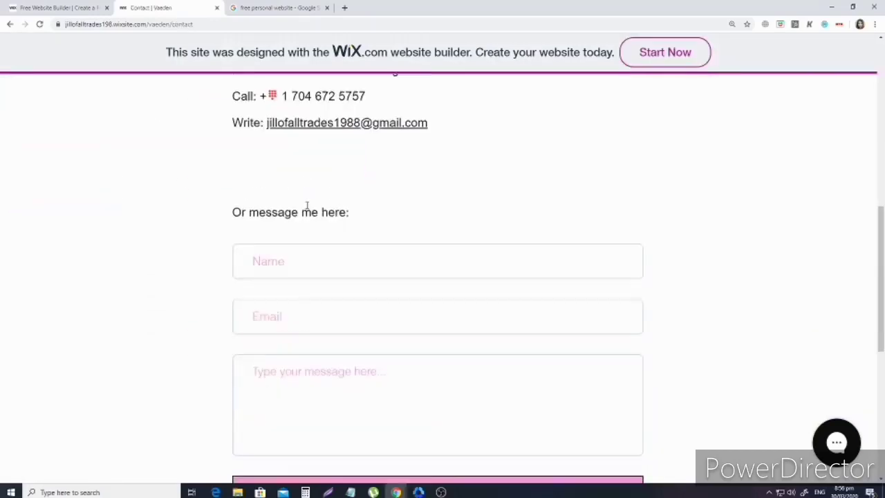
scroll(563, 254, down, 2)
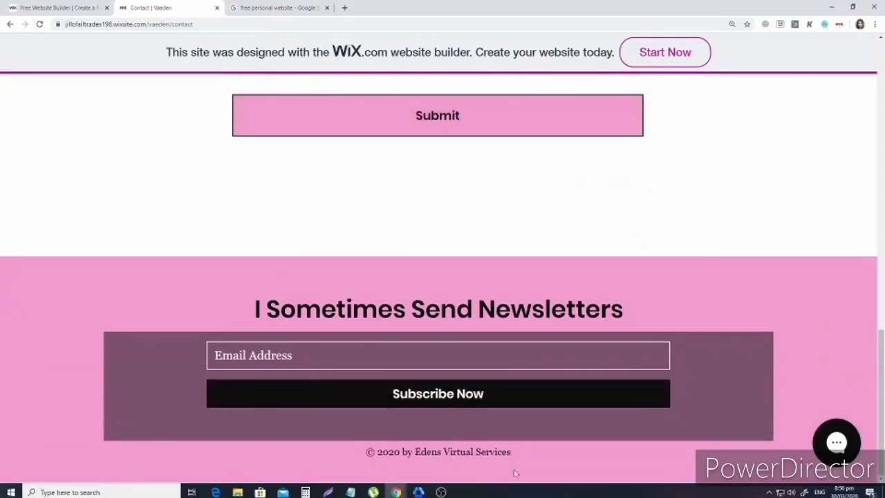
scroll(452, 229, up, 15)
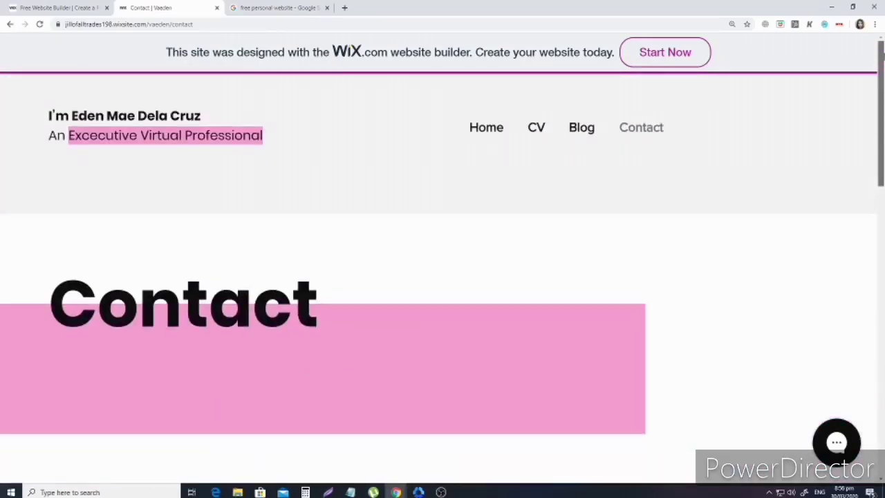
key(ctrl+plus)
key(ctrl+minus)
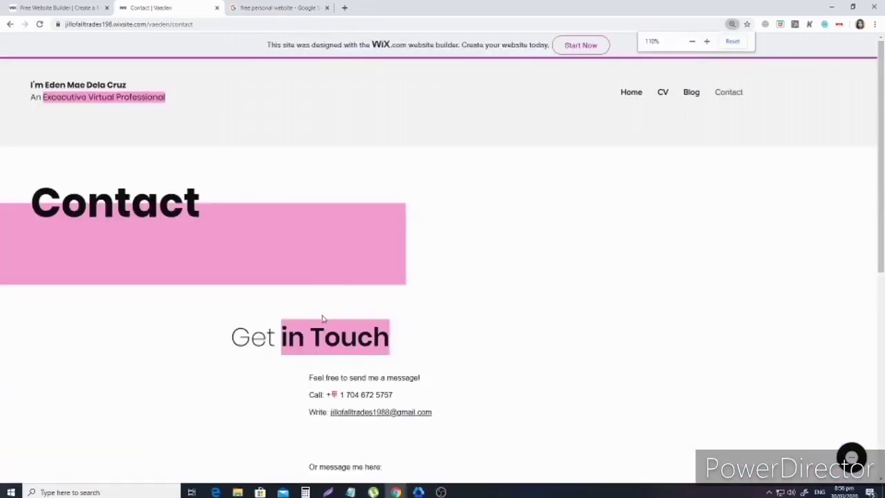
key(ctrl+plus)
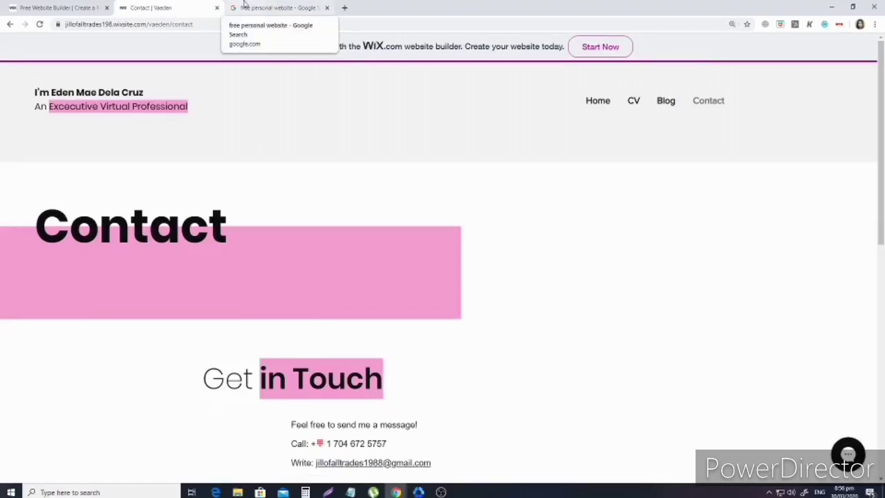
From the 'free personal website' results, open the SimpleSite 'Create a Personal Free Website' ad.
click(246, 7)
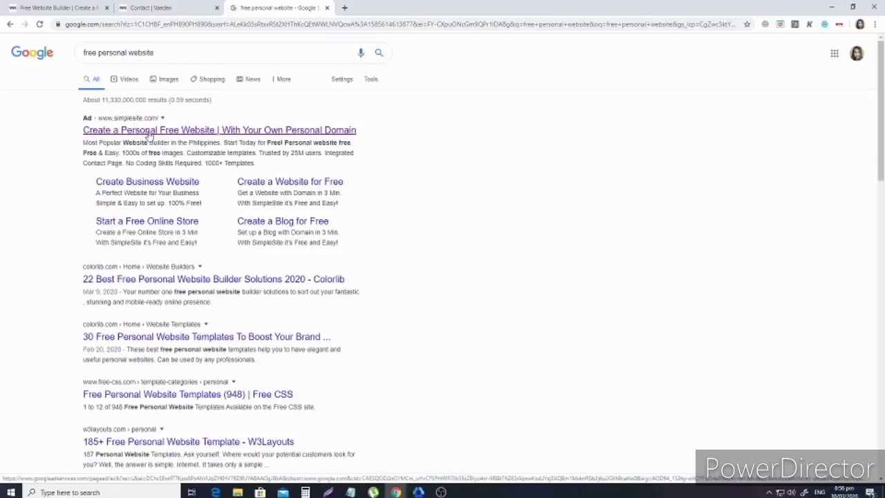
click(146, 133)
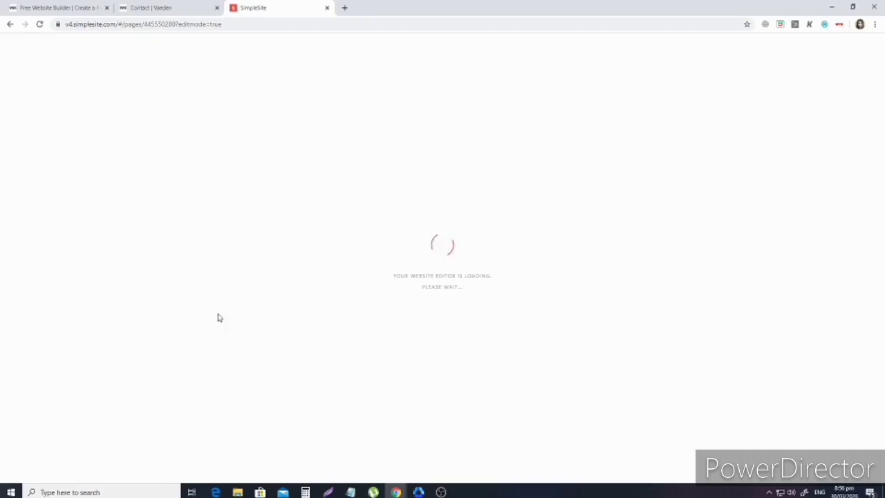
Back in the SimpleSite editor, log out through the Account panel.
click(26, 6)
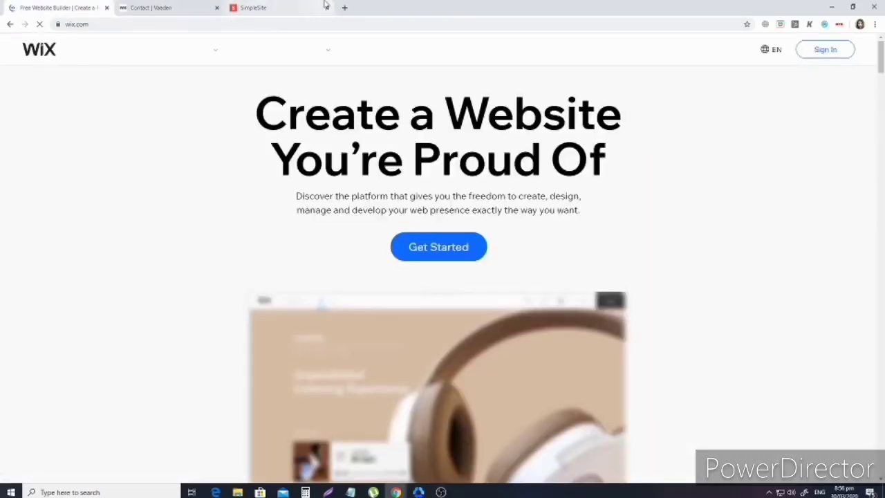
click(323, 6)
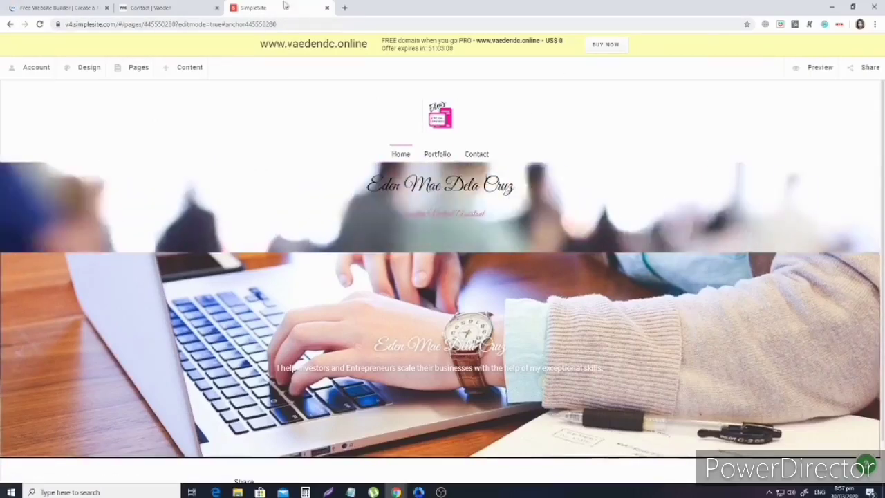
click(276, 24)
scroll(536, 360, down, 1)
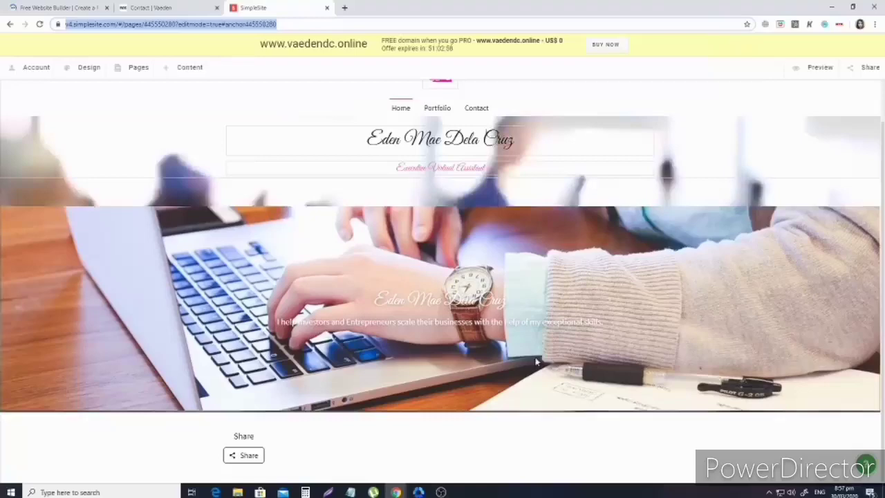
click(32, 67)
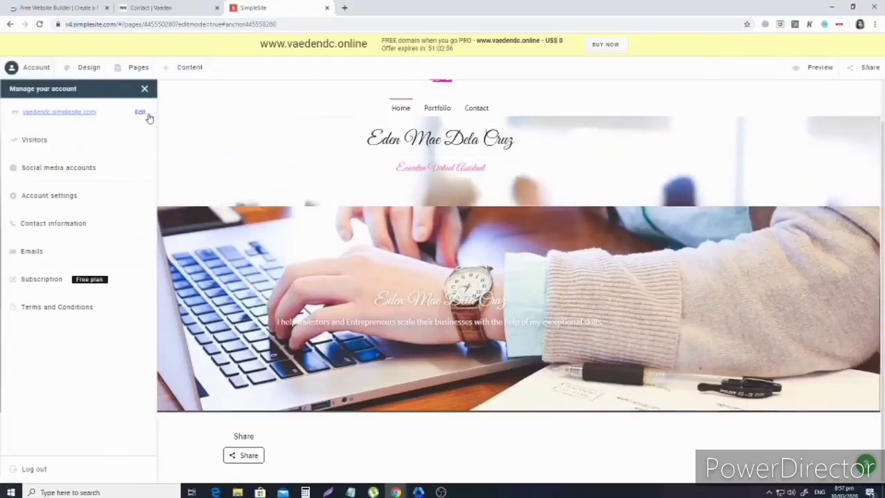
click(34, 468)
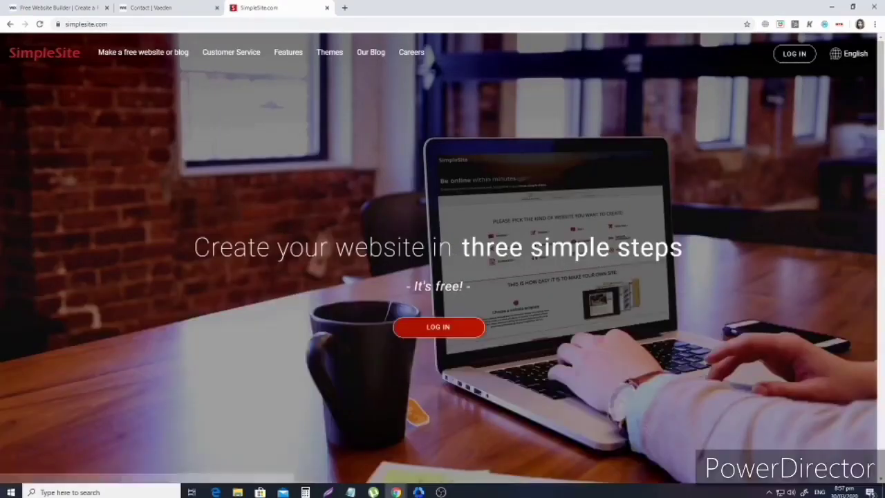
Scroll the SimpleSite home page, open the login page, then close it without logging in.
scroll(304, 255, down, 6)
scroll(706, 303, down, 5)
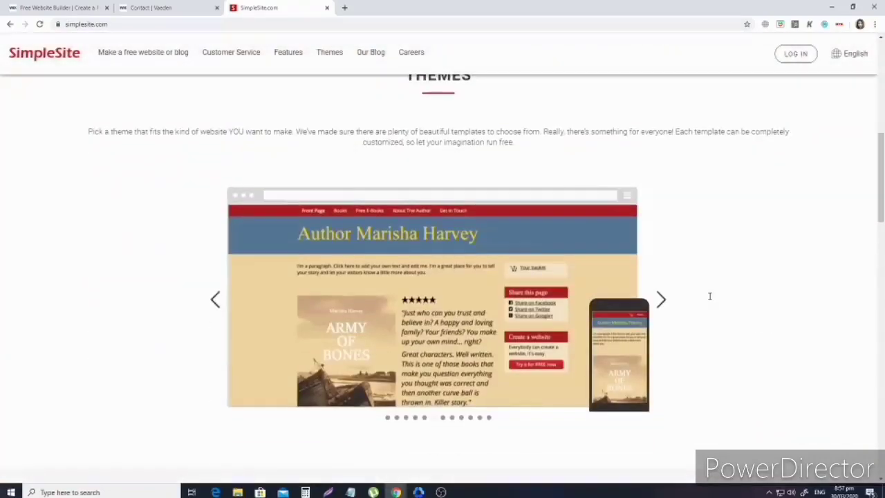
scroll(709, 301, down, 3)
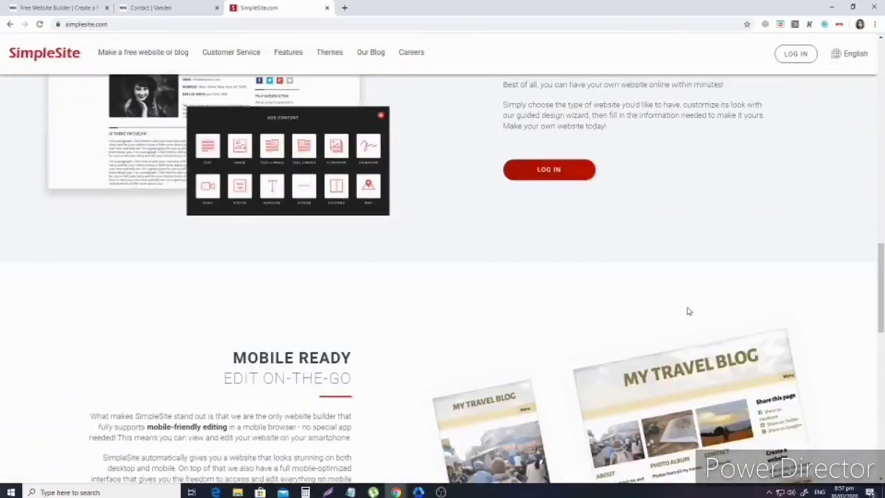
scroll(687, 311, down, 3)
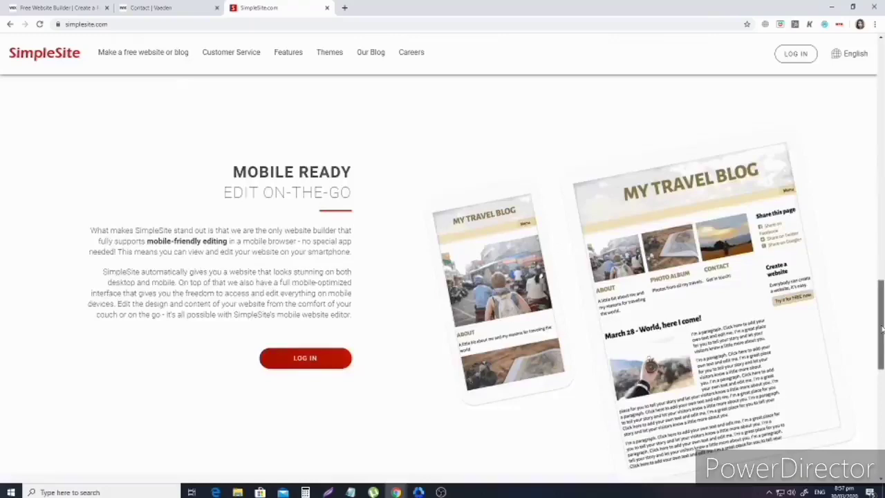
drag(879, 325, 879, 85)
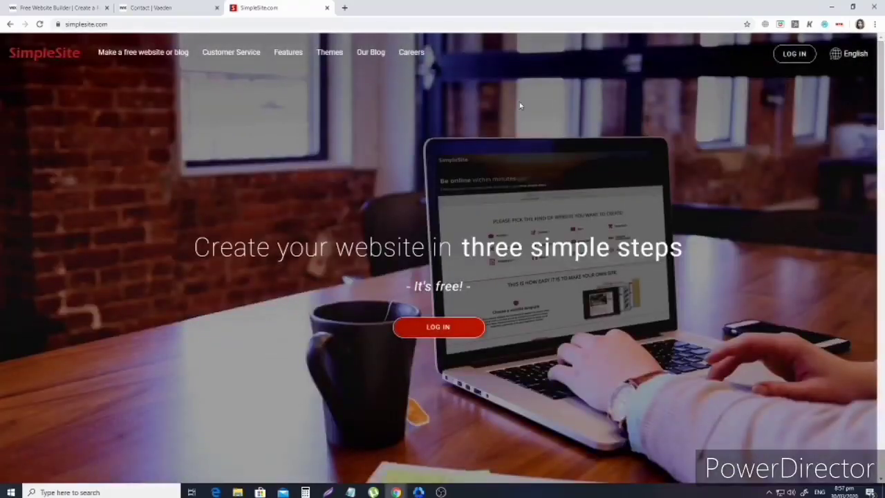
click(415, 326)
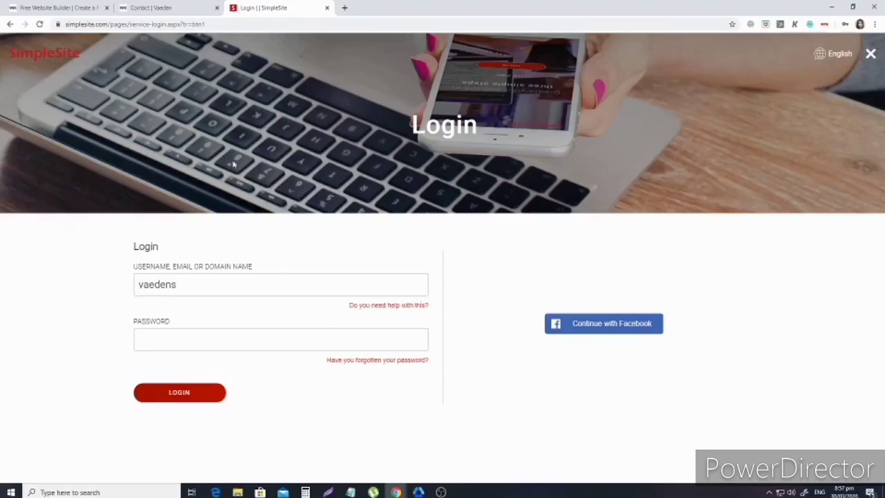
click(870, 54)
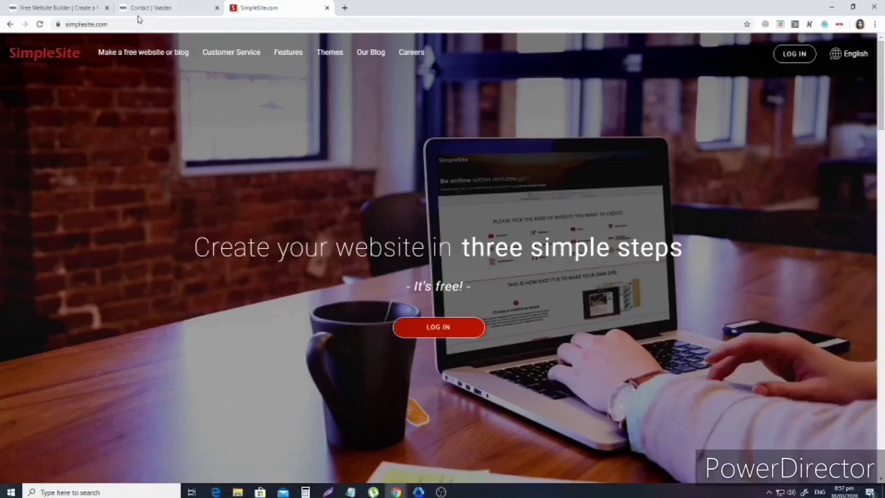
Close the SimpleSite tab, search 'simplesite' in a new tab, and open the 'Create a SimpleSite for Free' ad.
click(326, 8)
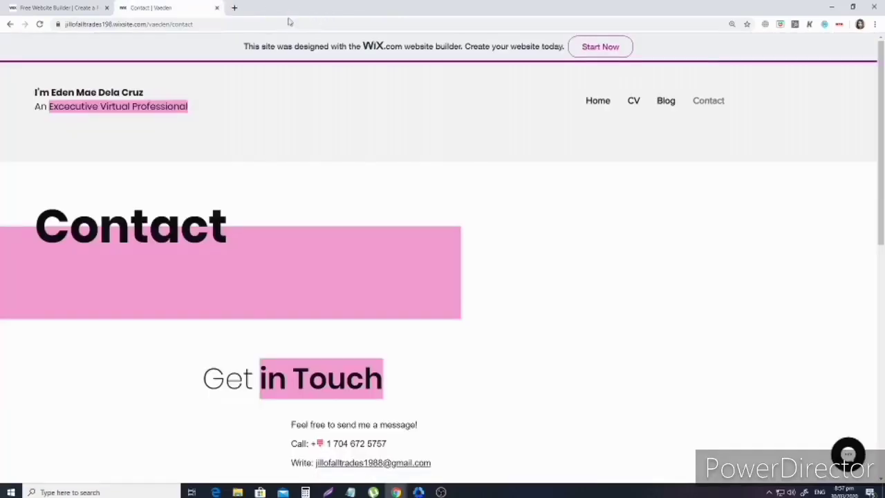
click(235, 9)
text(simp)
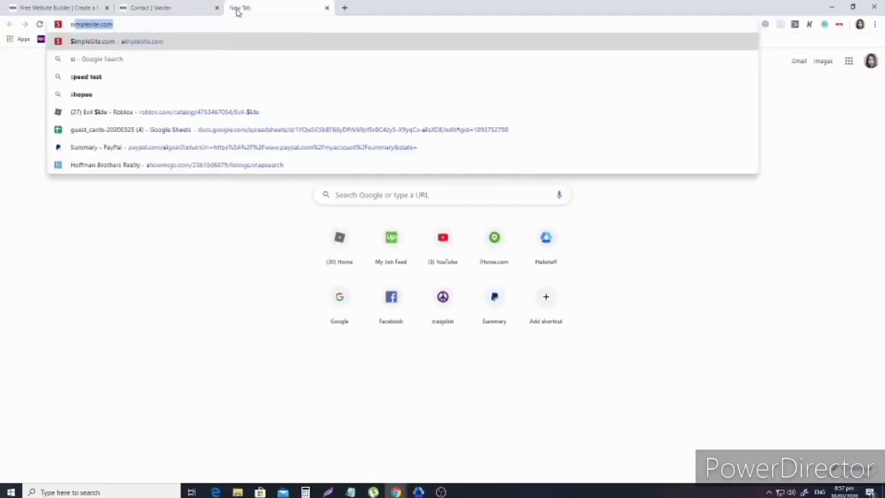
text(lesite)
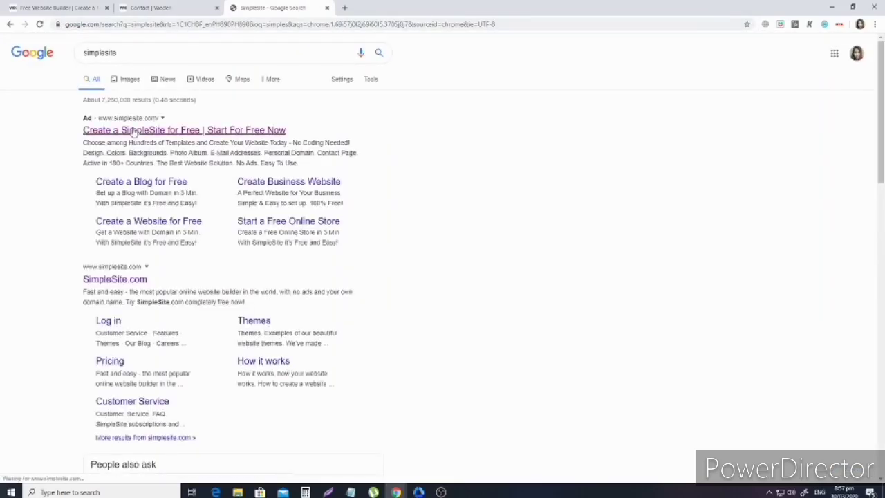
click(133, 131)
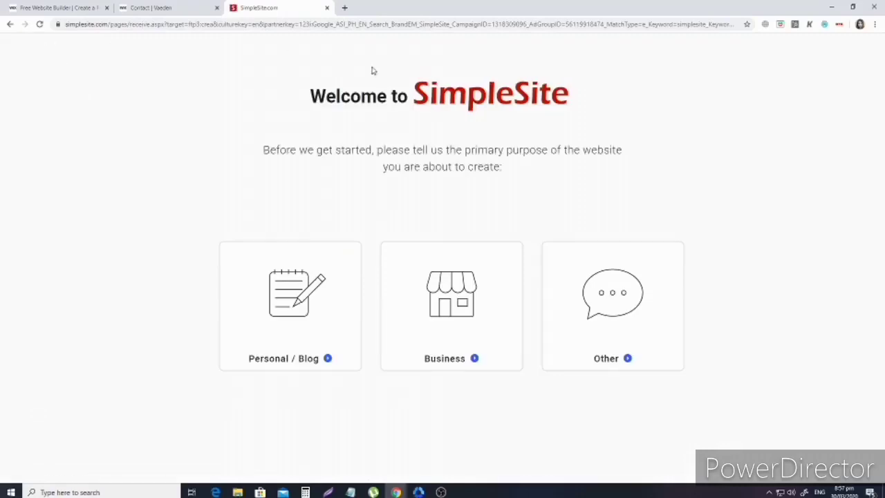
Choose Personal / Blog as the site purpose and apply the navy-and-light-blue colour theme.
click(295, 310)
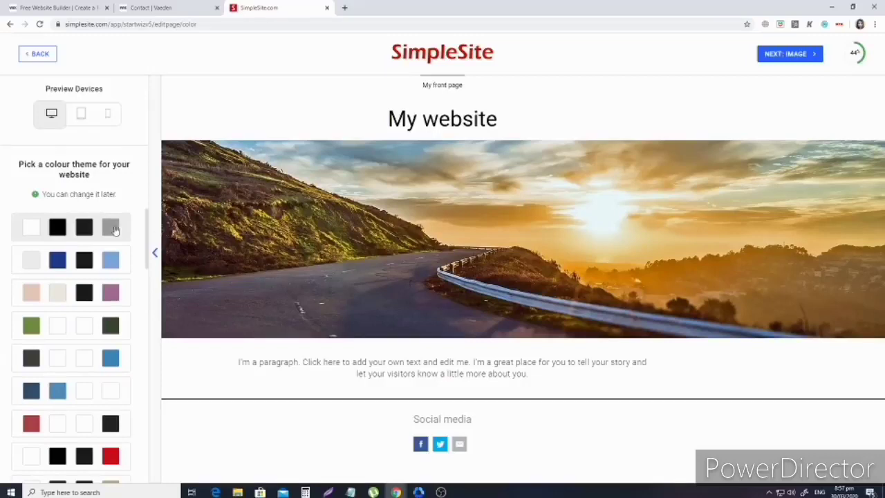
scroll(62, 270, down, 1)
scroll(43, 301, up, 1)
scroll(109, 266, down, 3)
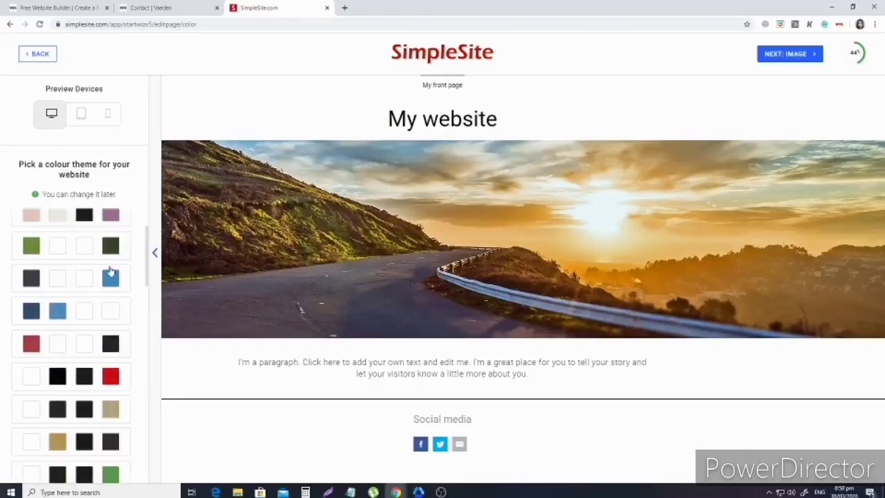
scroll(97, 228, up, 3)
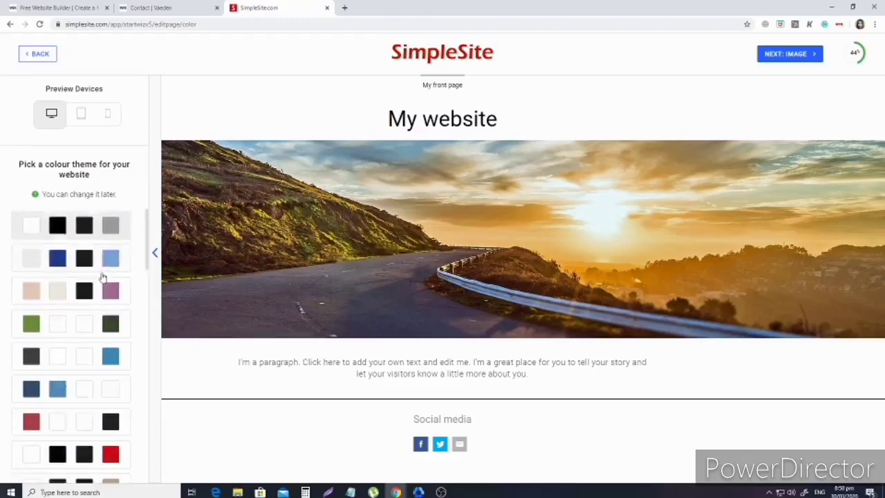
scroll(103, 275, down, 5)
scroll(102, 277, up, 5)
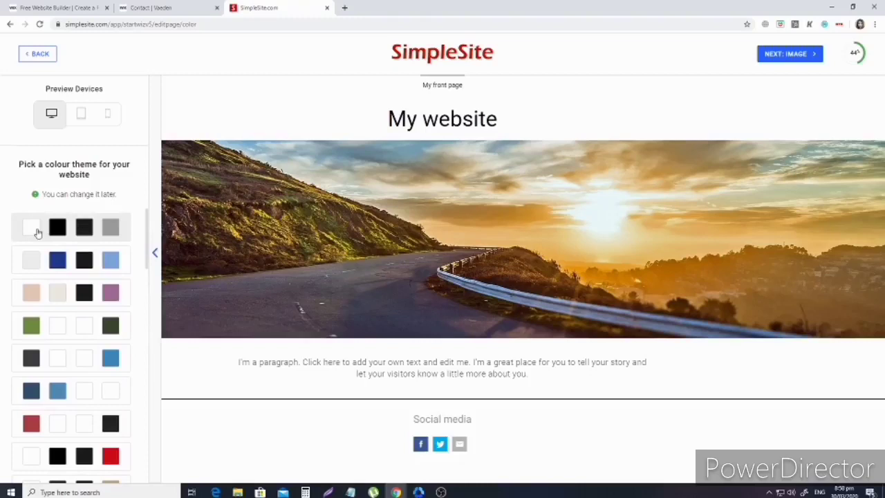
click(29, 259)
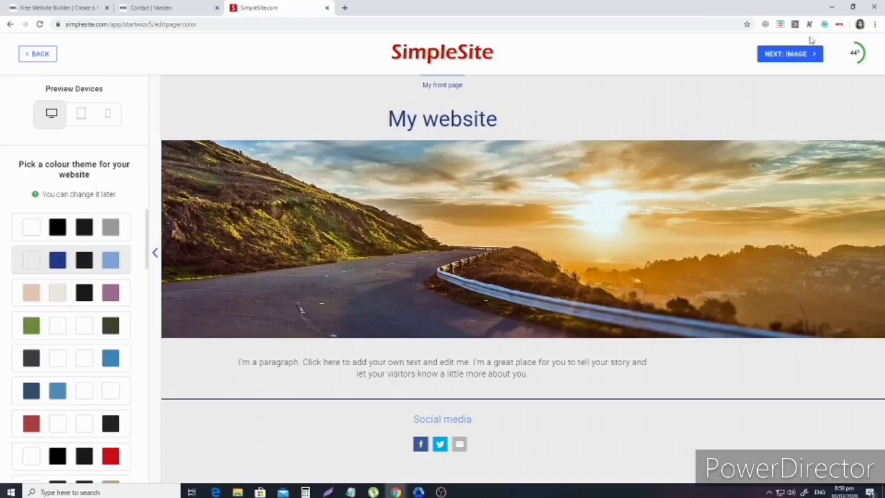
Search stock images for 'laptop' and try laptop photos as the front-page image.
click(775, 54)
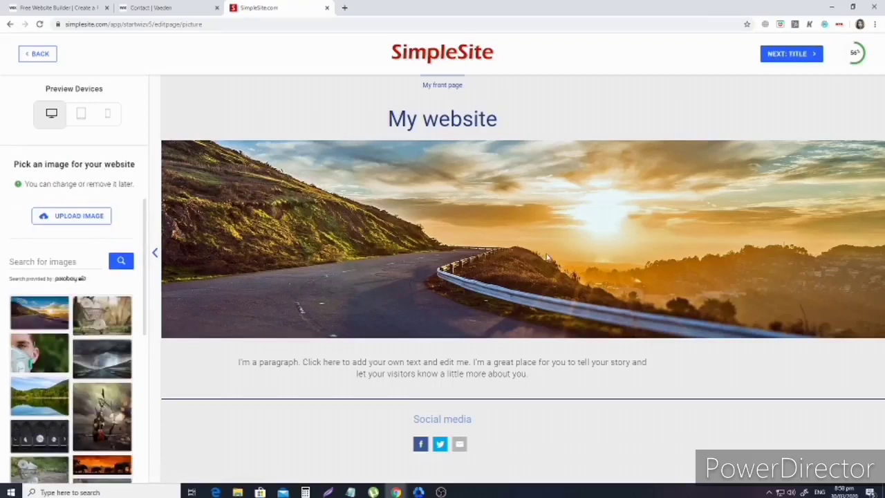
click(54, 260)
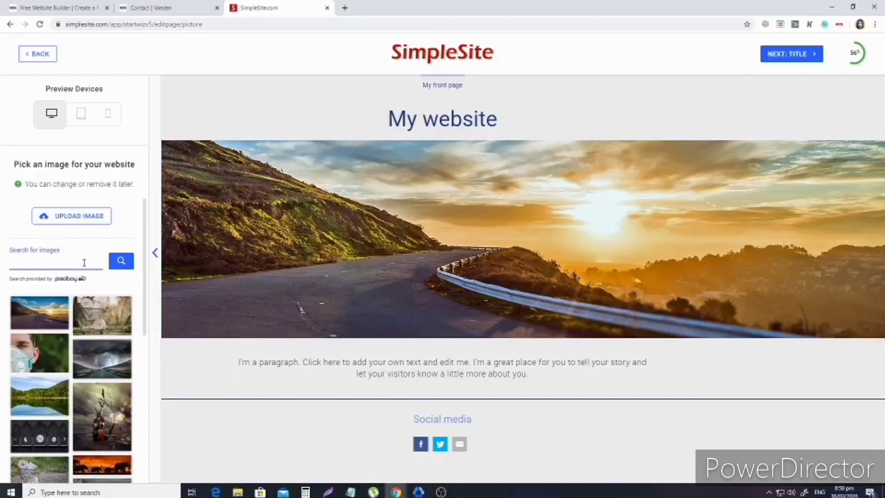
text(op)
click(120, 262)
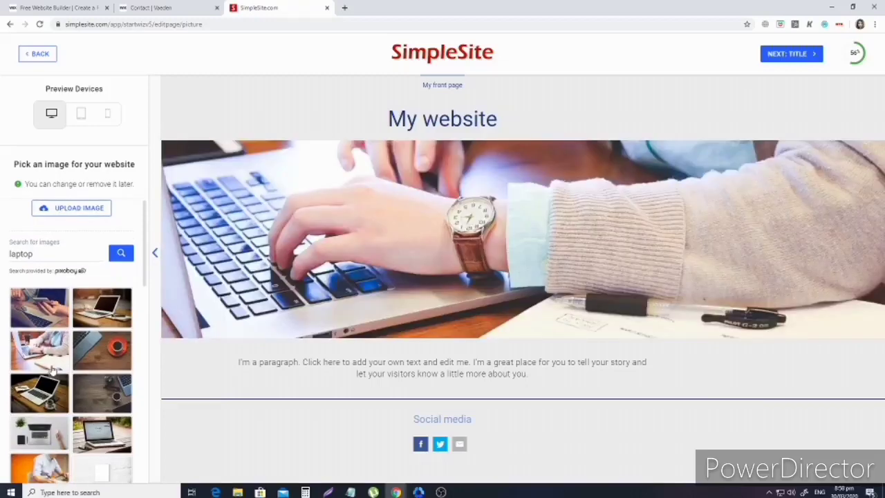
click(84, 308)
scroll(50, 384, down, 2)
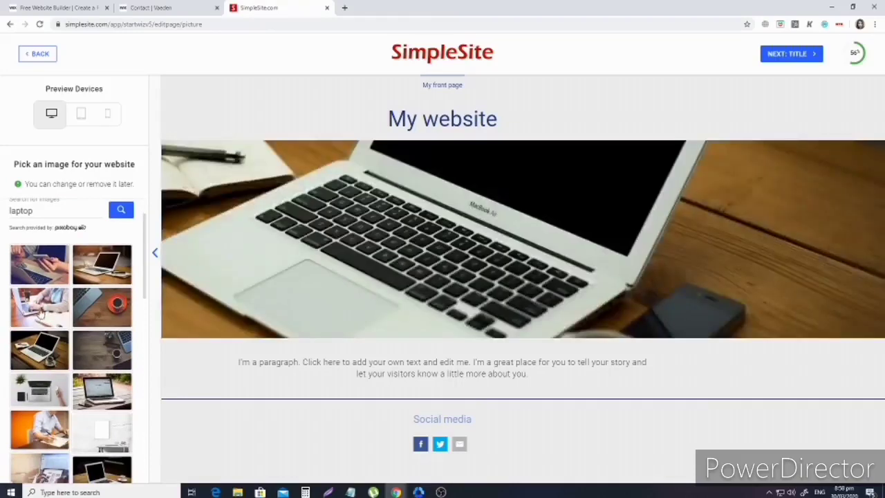
click(40, 314)
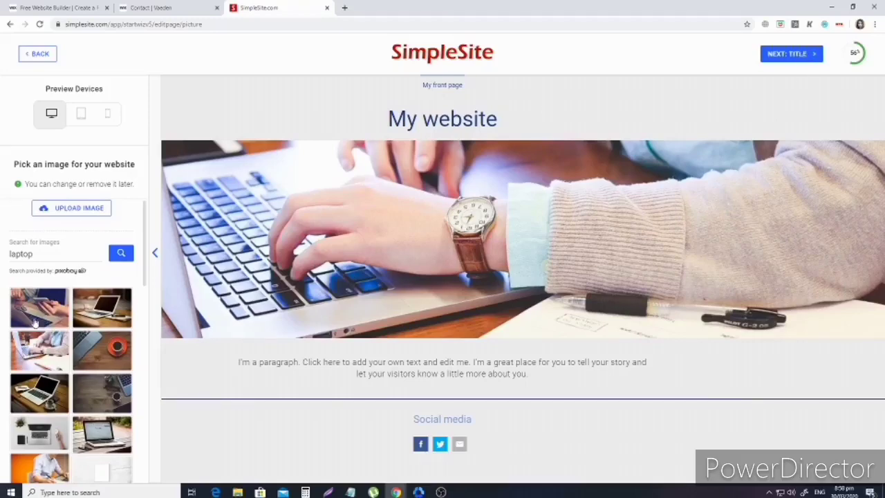
Upload the Eden's banner from Downloads, then restore the hands-typing laptop photo as header.
click(83, 209)
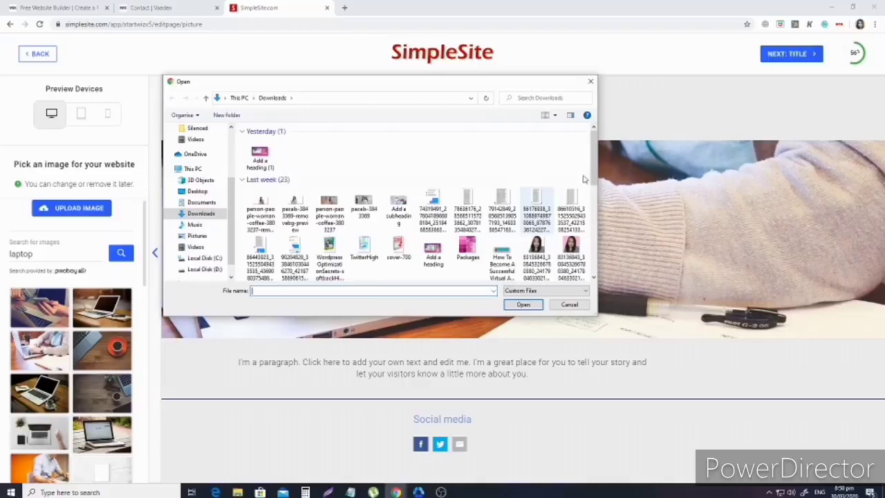
drag(593, 177, 596, 235)
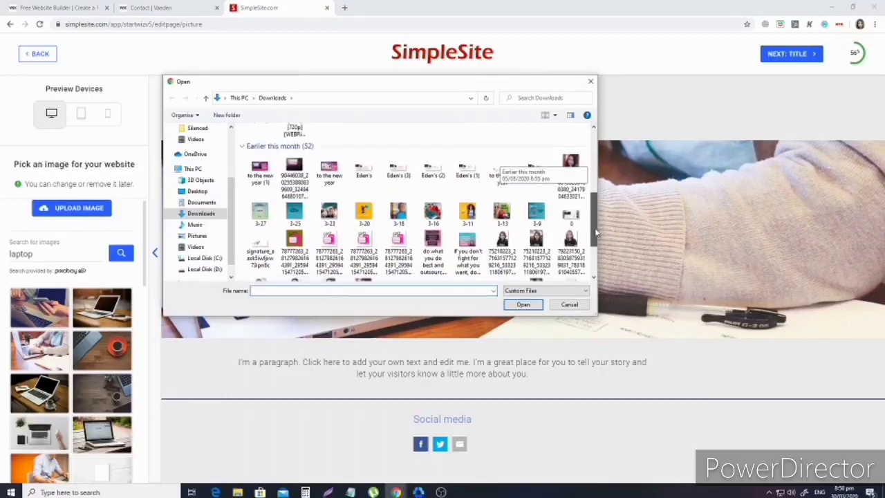
click(363, 169)
click(524, 305)
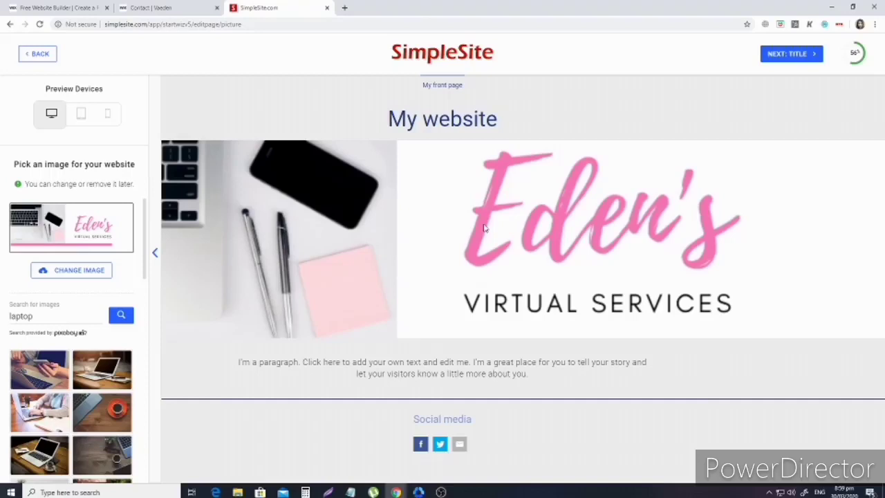
click(40, 412)
scroll(43, 413, down, 1)
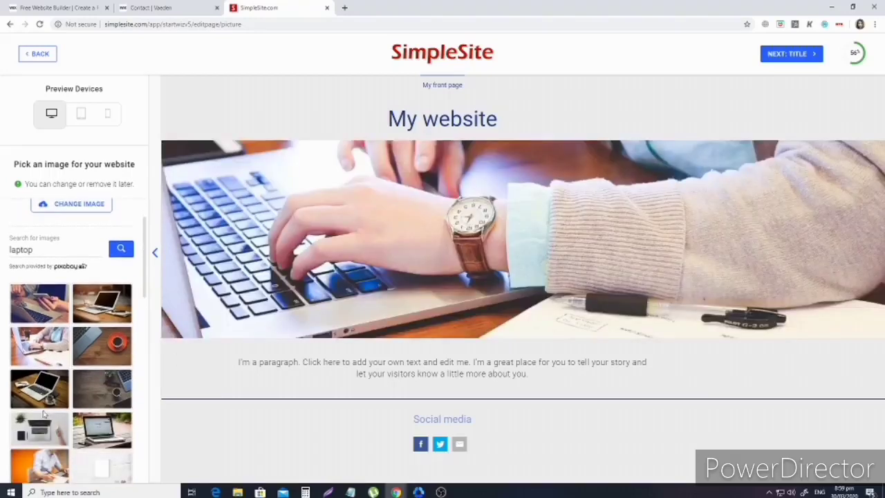
Replace the 'My website' title with 'Eden's Virtual Services'.
click(807, 55)
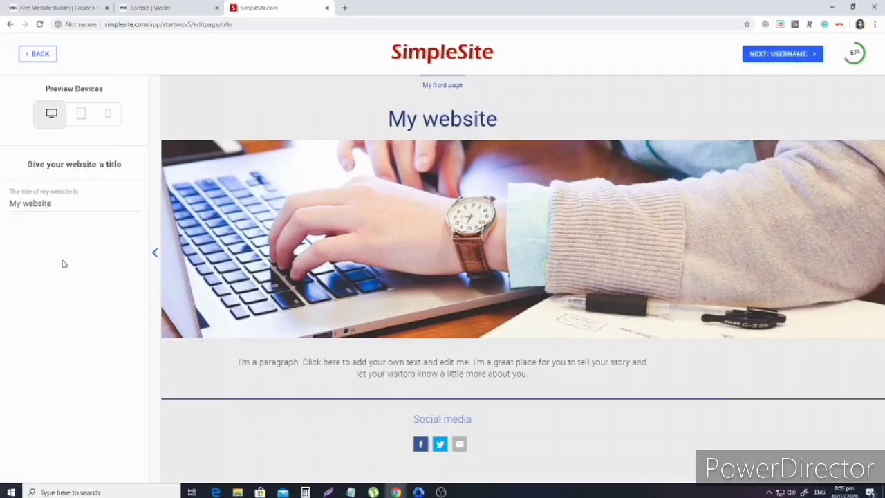
triple_click(74, 206)
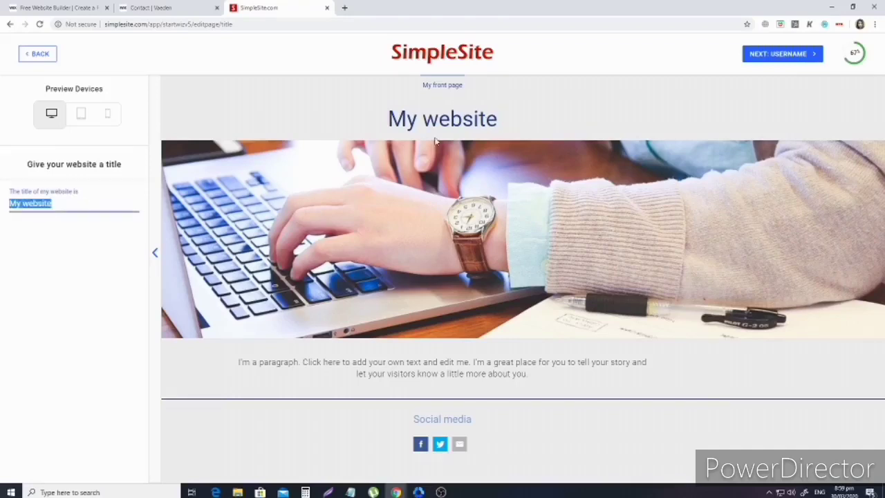
triple_click(67, 202)
key(BackSpace)
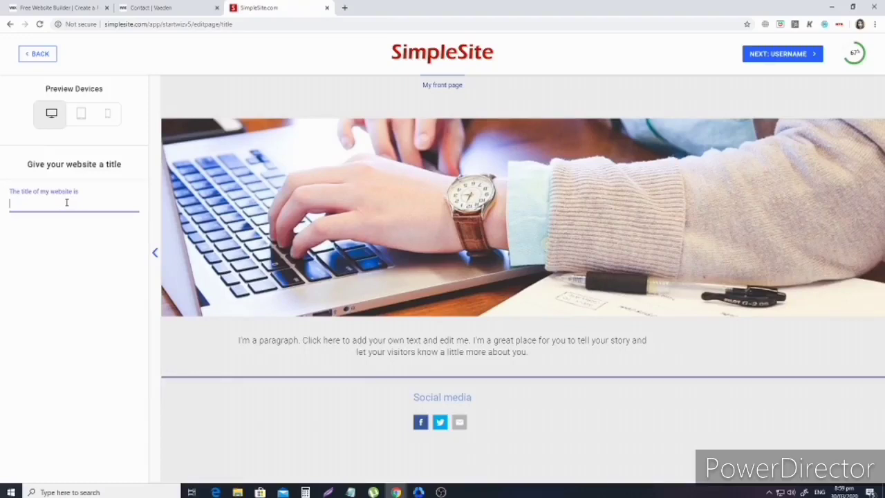
text(va ede)
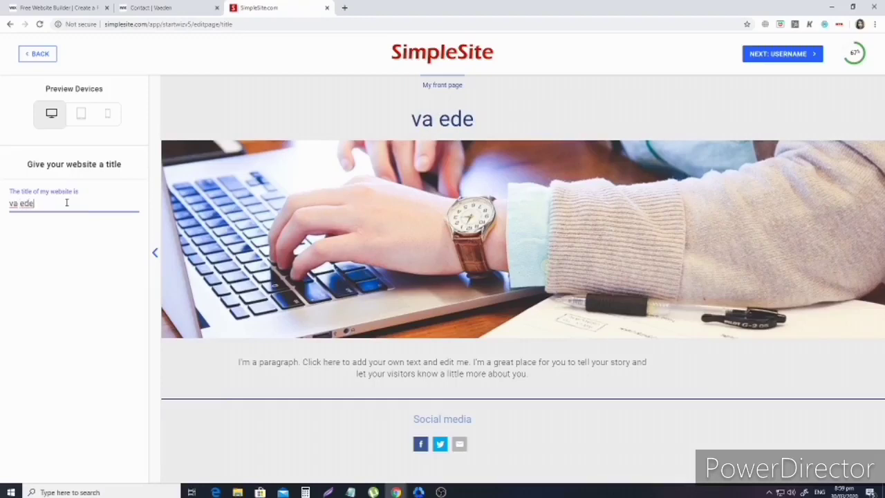
key(BackSpace)
key(BackSpace)
key(BackSpace)
key(BackSpace)
key(BackSpace)
key(BackSpace)
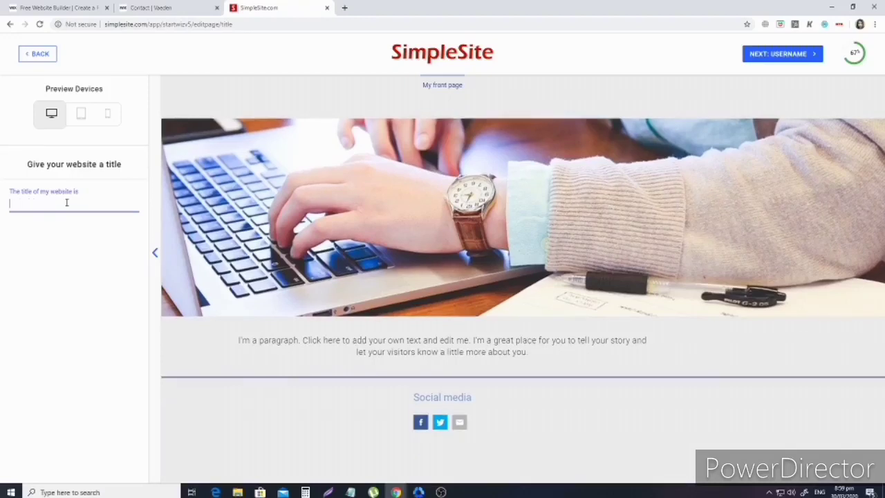
text(Eden)
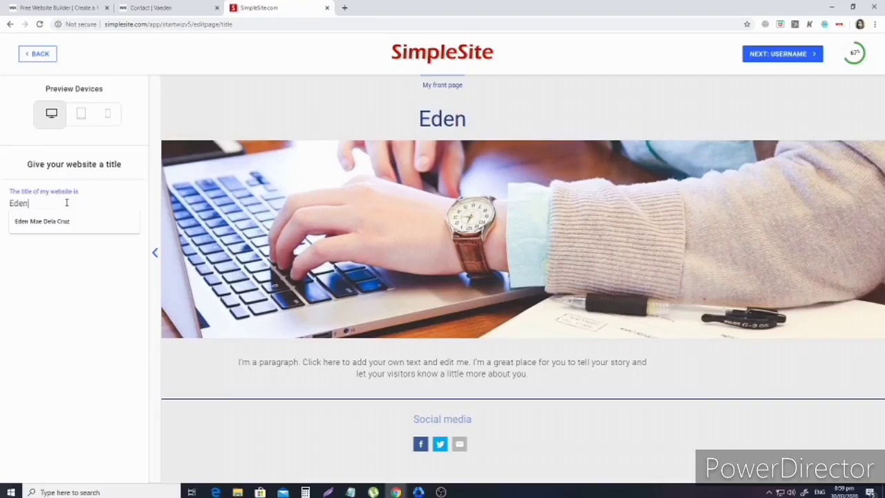
text('s Vo)
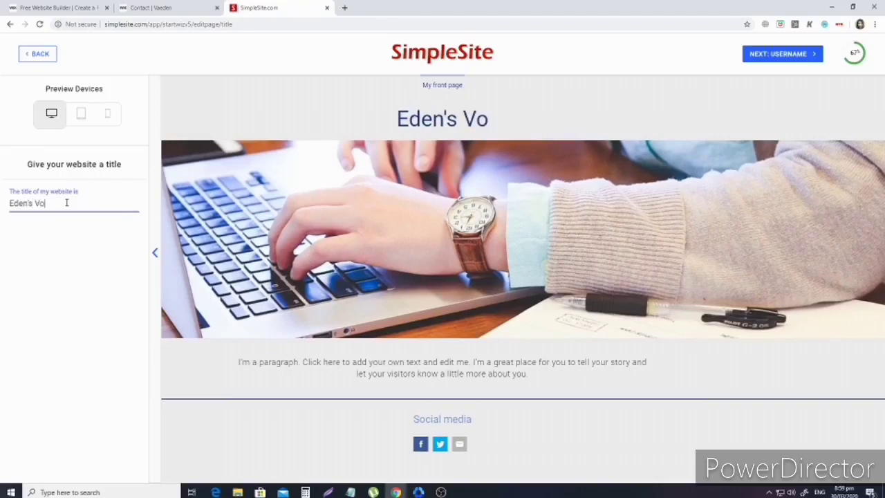
key(BackSpace)
text(irtual Services)
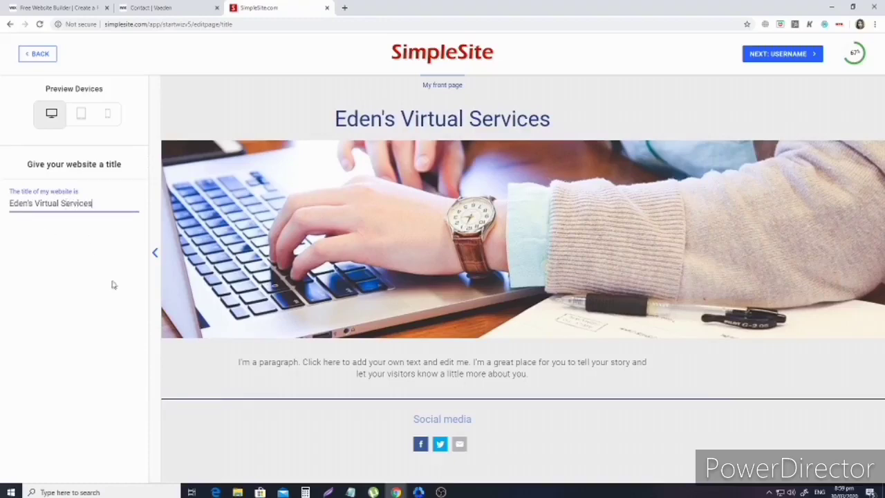
click(795, 95)
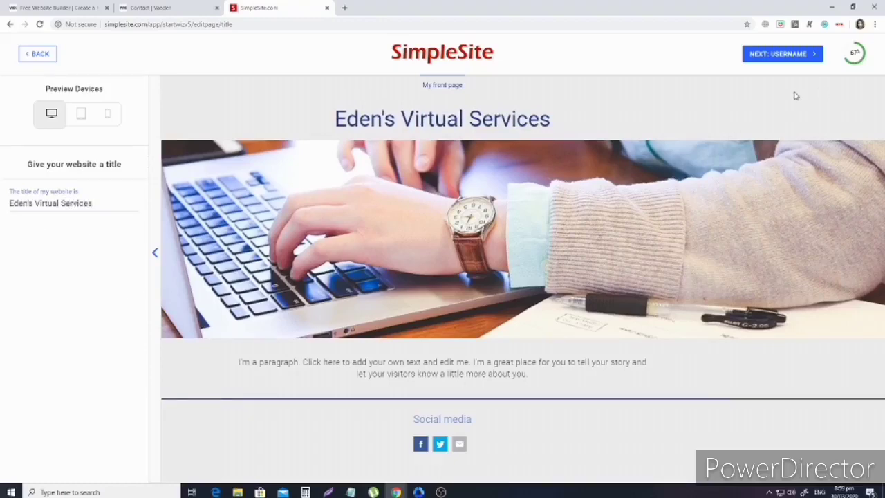
Fill the username with the suggested site name and try to continue.
click(780, 57)
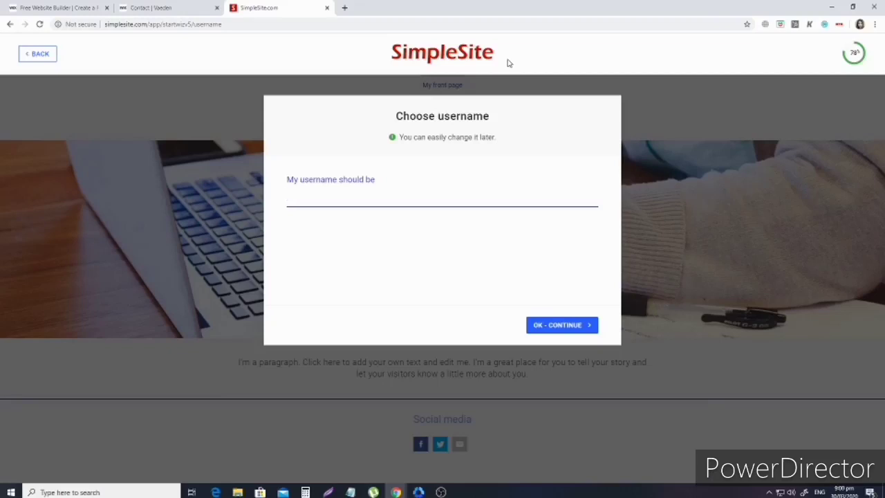
click(429, 199)
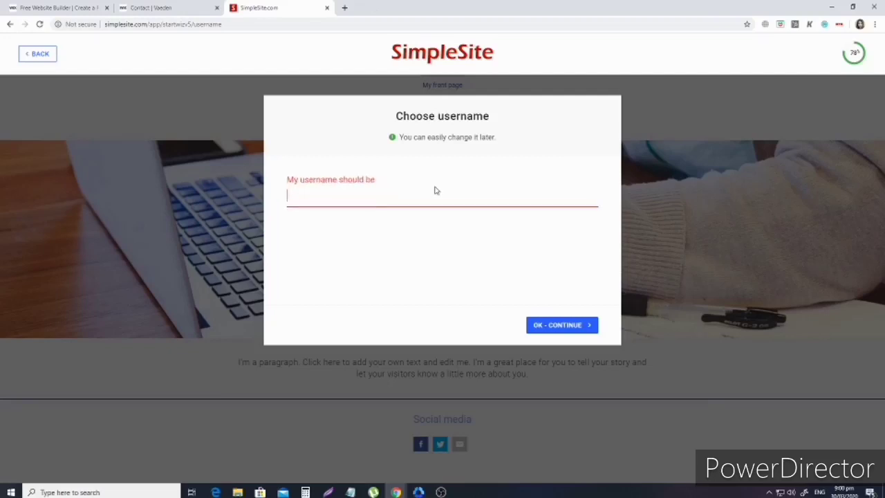
click(432, 200)
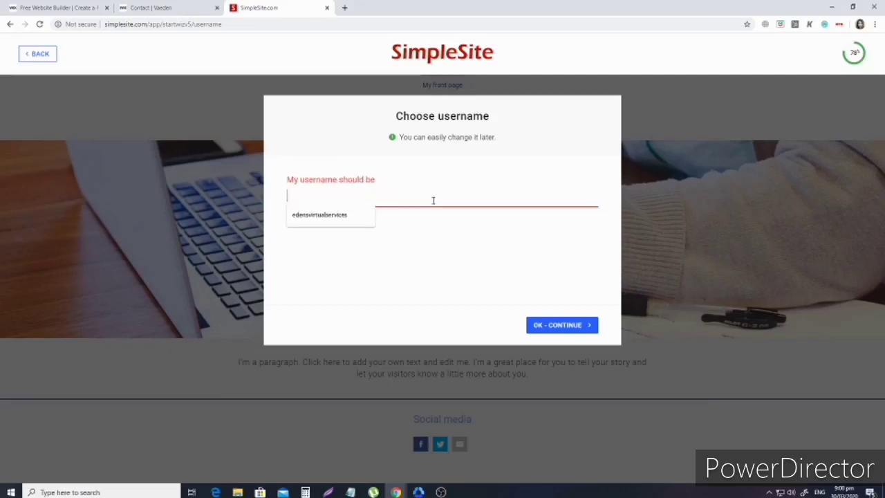
click(356, 221)
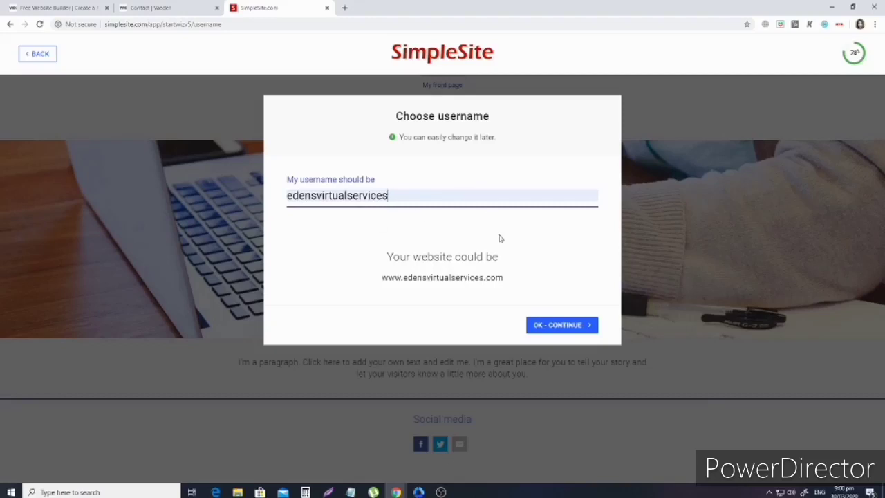
click(572, 327)
Replace the taken username with a new one, extending it until accepted, then continue.
click(431, 192)
double_click(430, 197)
text(vaeden)
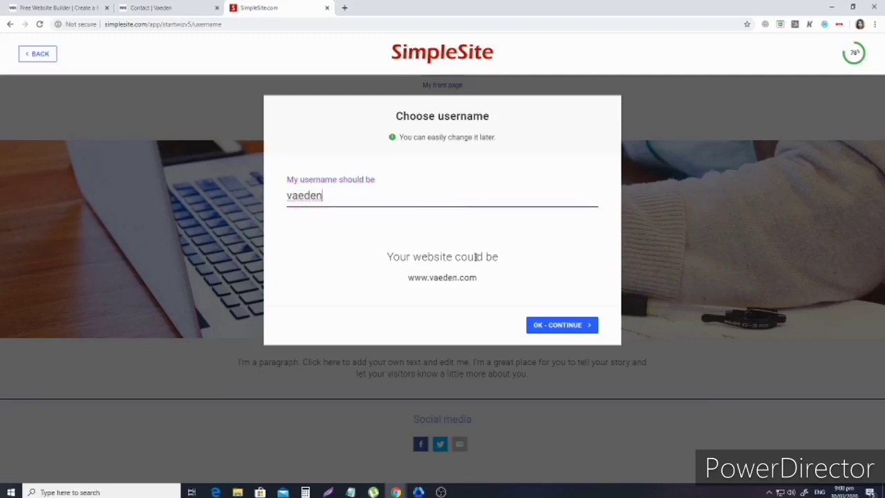
click(579, 322)
click(332, 197)
text(mae)
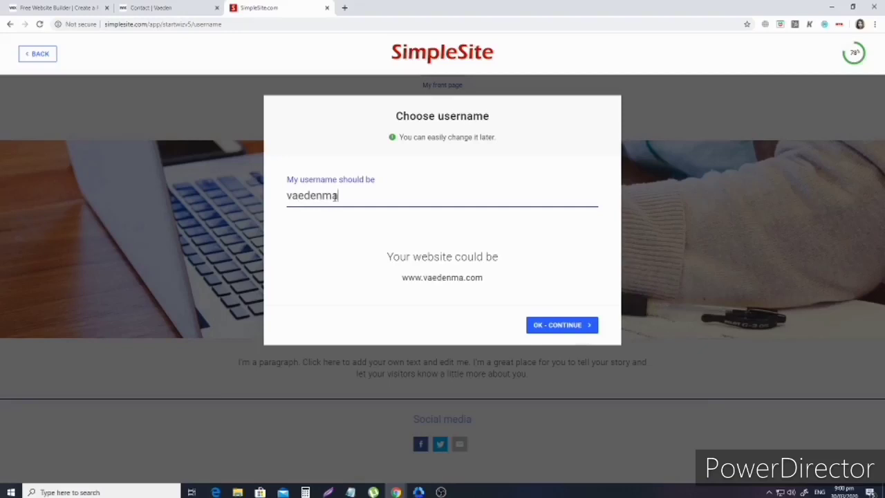
click(578, 332)
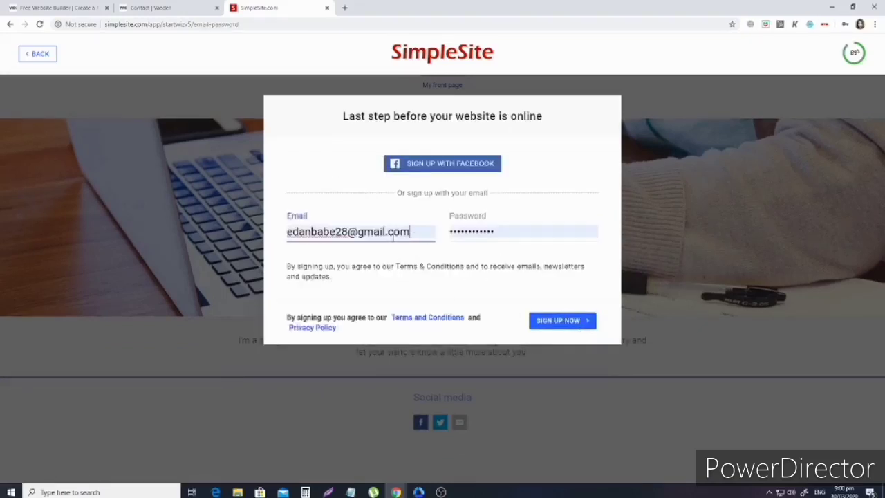
Replace the sign-up e-mail with a different saved address from autofill.
click(417, 229)
key(ctrl+a)
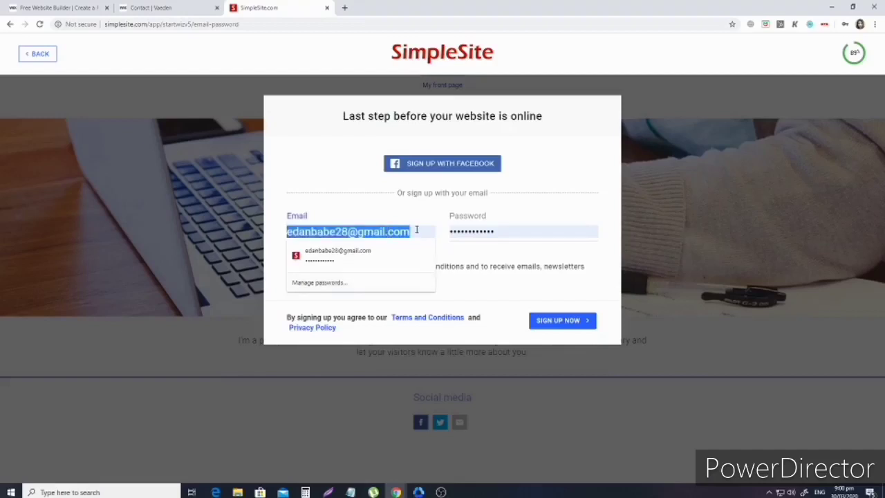
key(BackSpace)
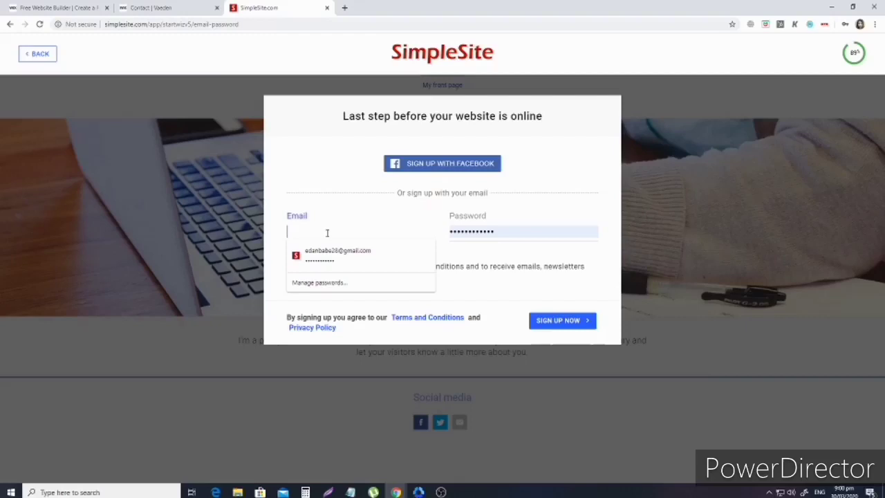
click(501, 196)
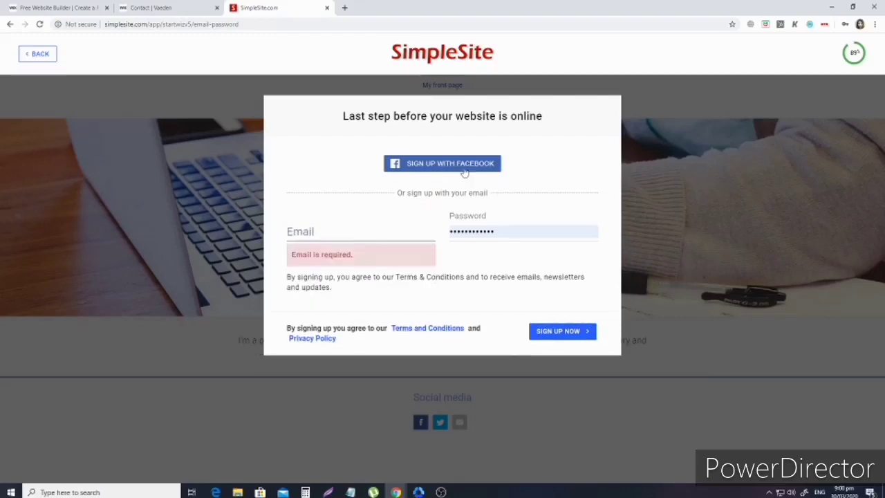
click(351, 230)
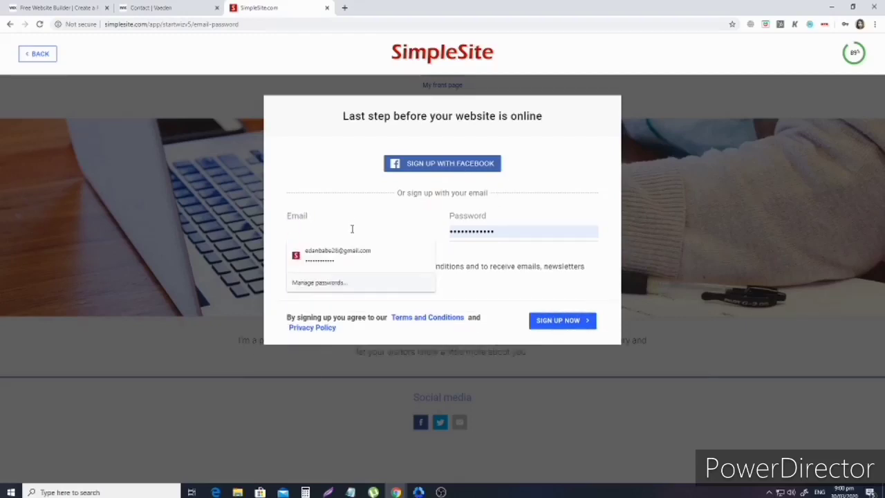
text(webuyhou)
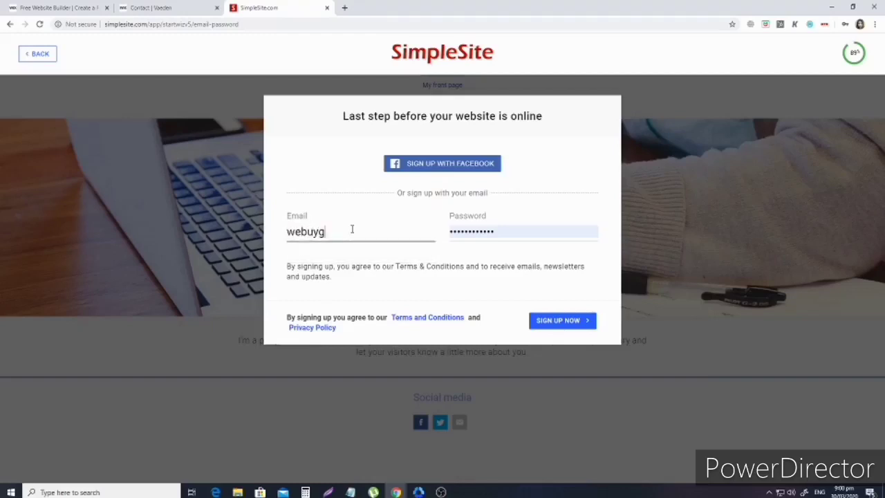
text(ses)
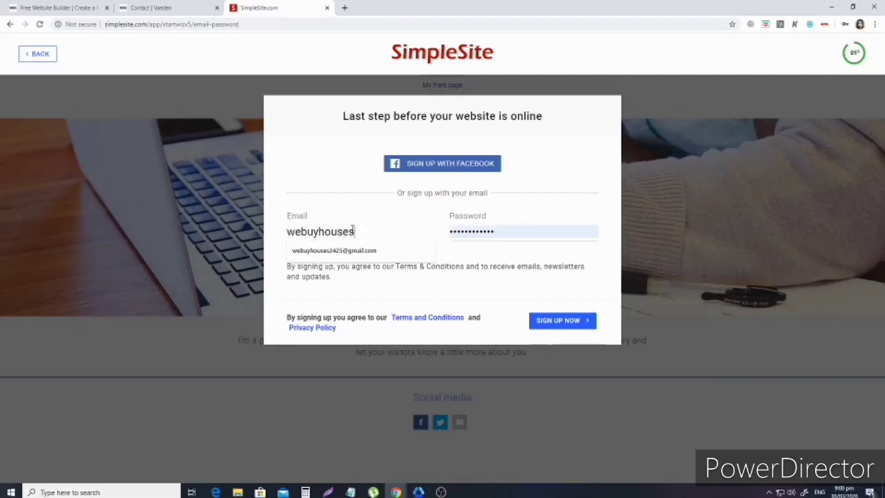
click(364, 250)
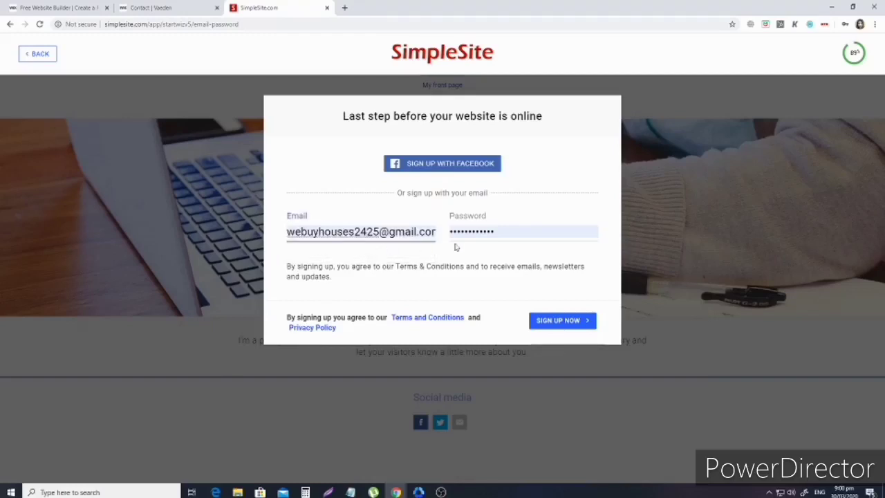
Re-enter the account password and submit the sign-up with SIGN UP NOW.
double_click(506, 234)
key(BackSpace)
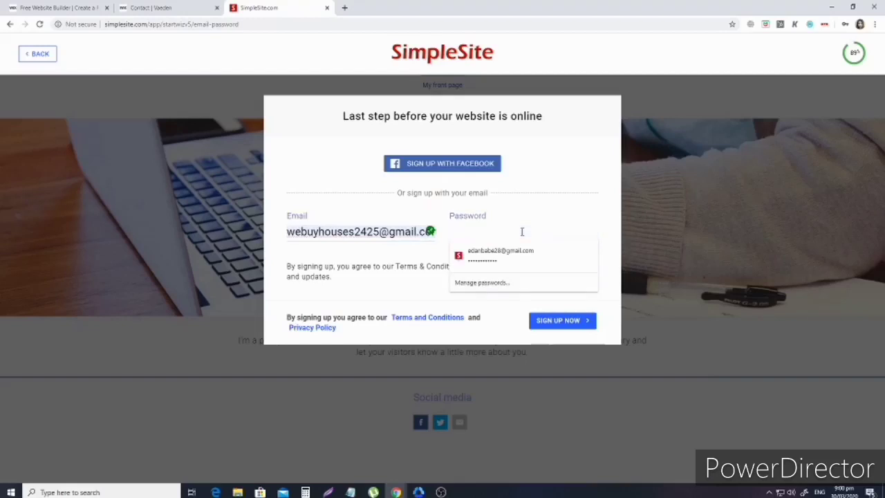
text(•••••••)
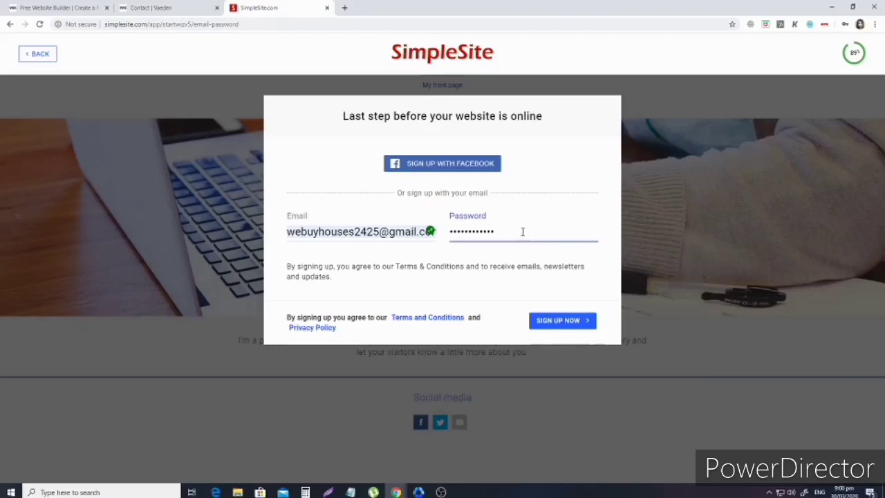
click(565, 325)
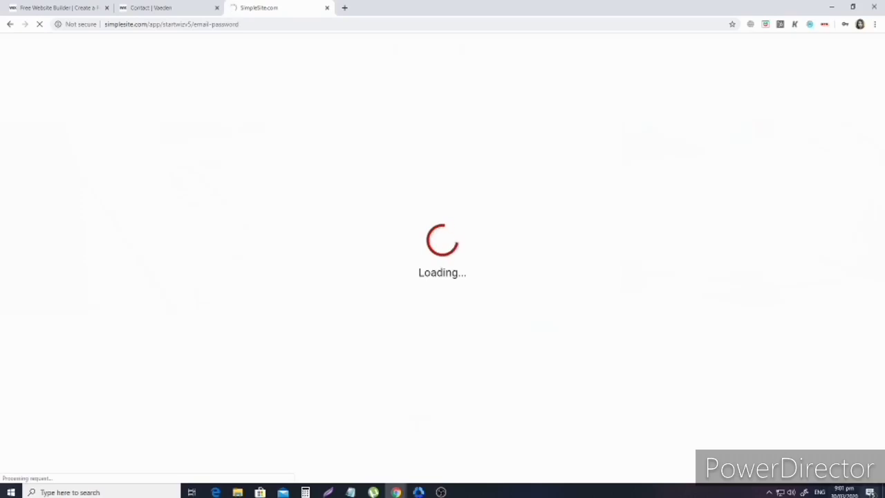
Wait on the Loading screen until the 'Congratulations' website-address choices appear.
mouse_move(440, 491)
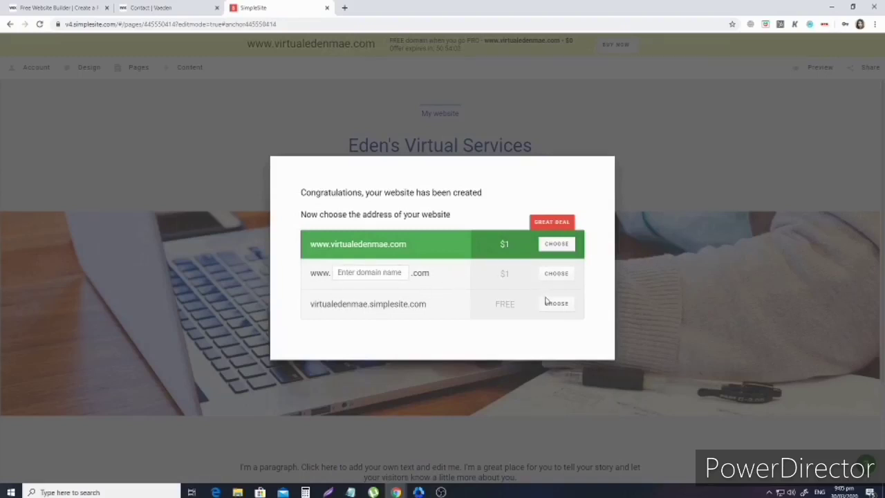
Take the free simplesite.com address and start editing the new site.
triple_click(364, 305)
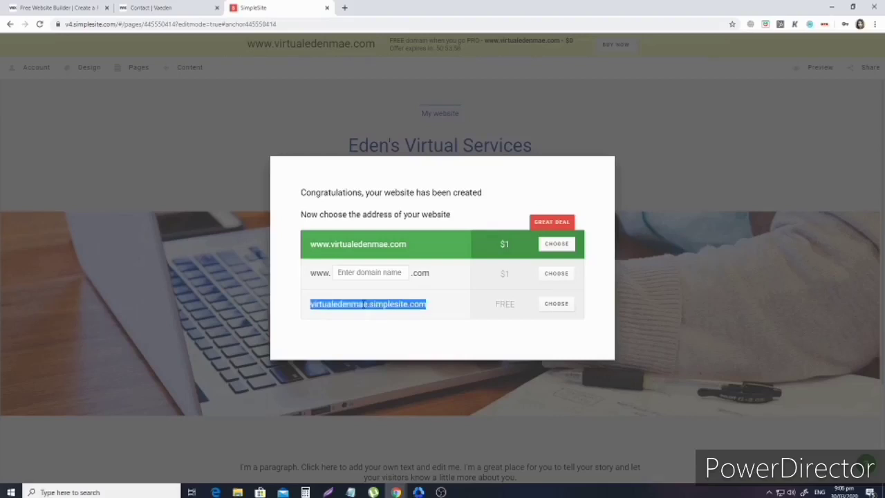
click(357, 304)
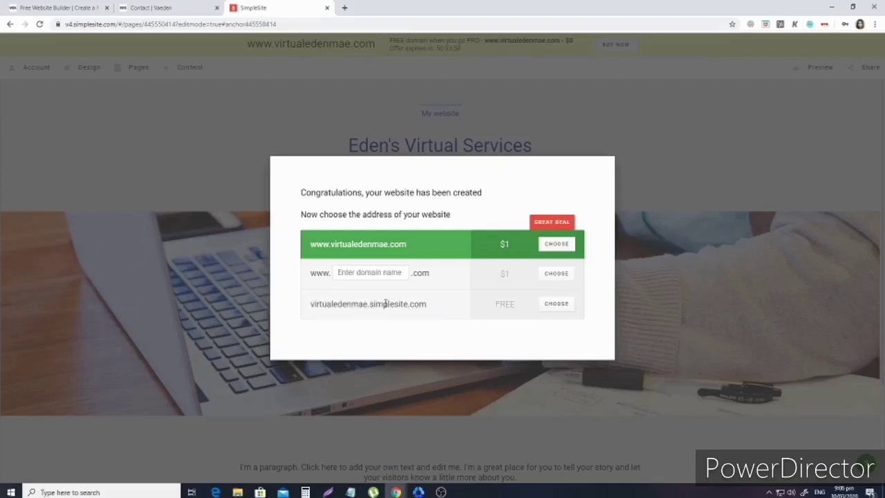
click(561, 308)
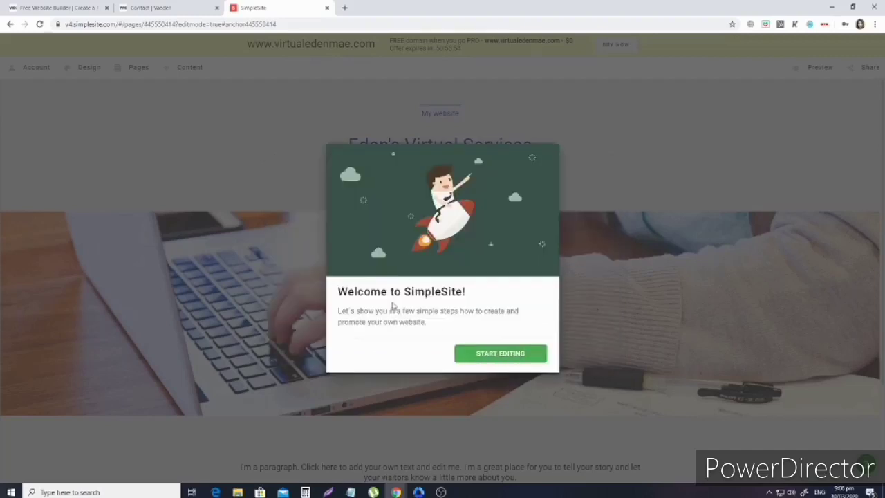
click(492, 354)
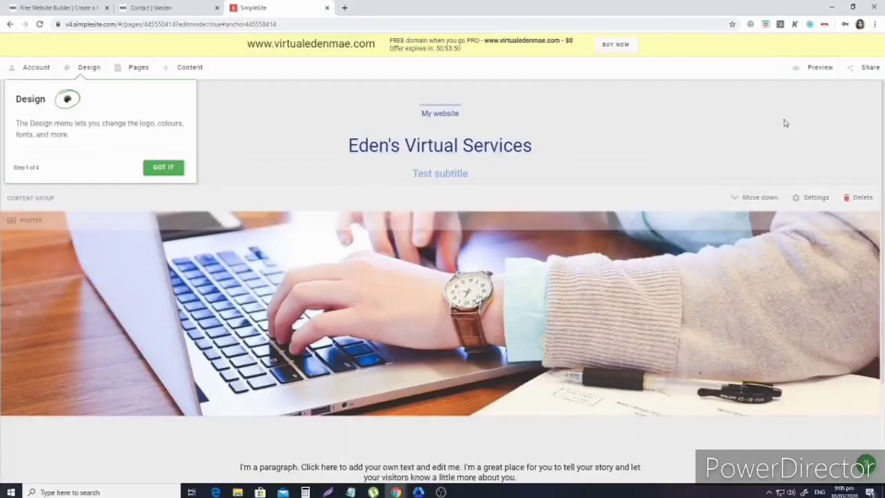
Go through the welcome tour's design, pages and add-content steps and finish it.
click(88, 69)
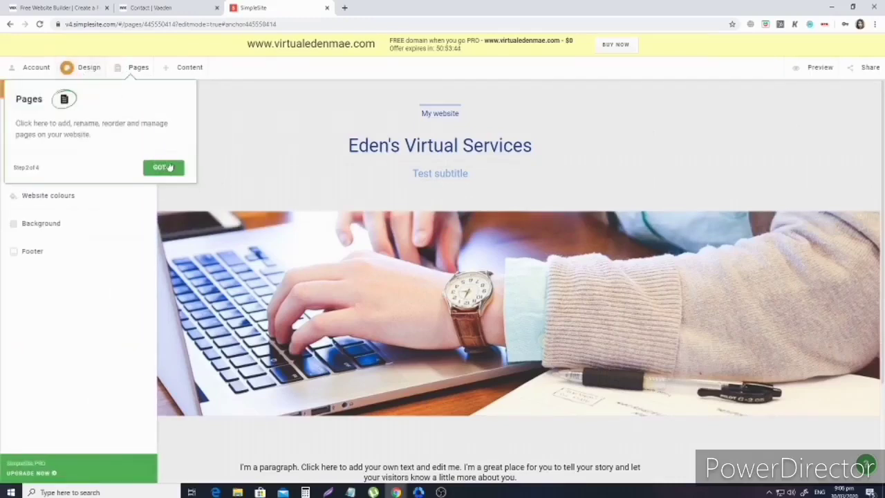
click(164, 166)
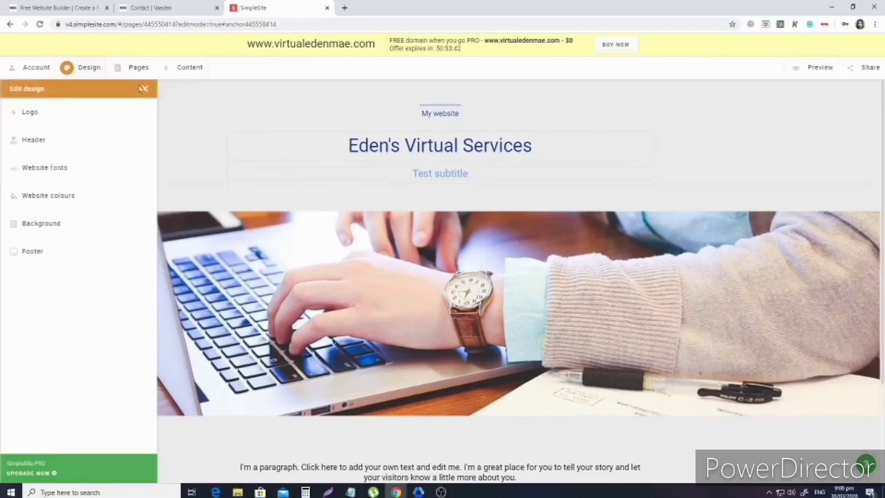
click(164, 167)
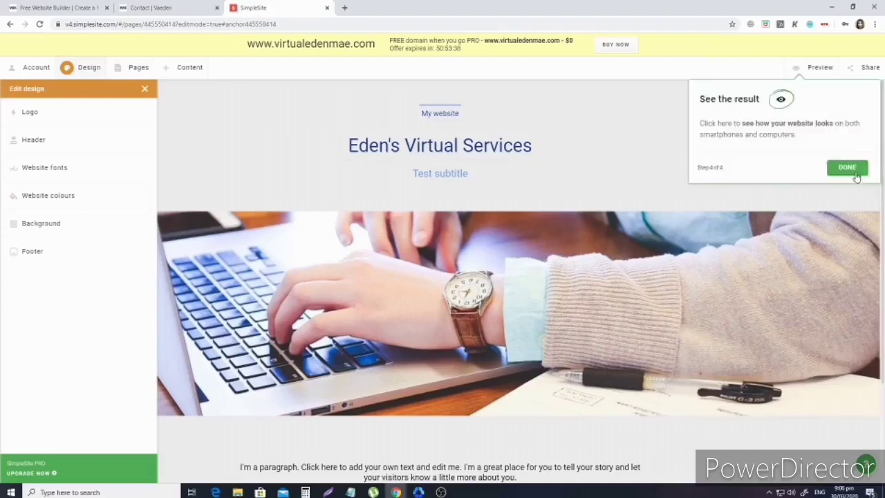
click(856, 176)
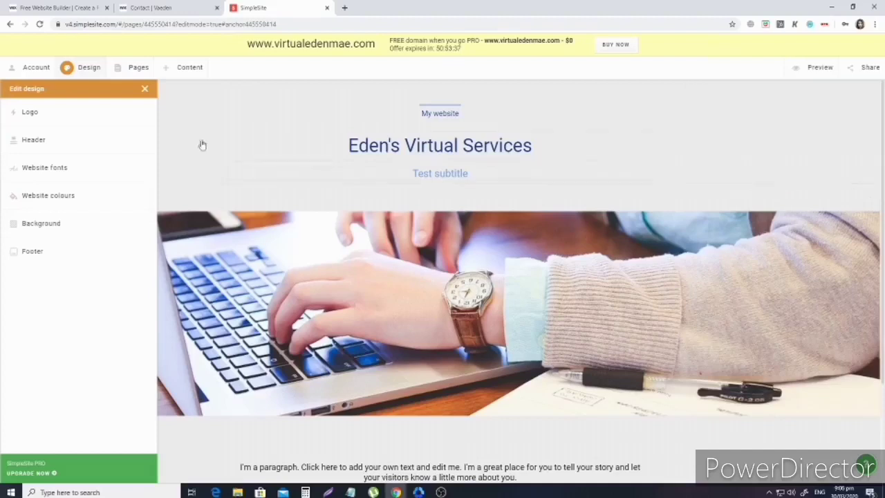
Choose the laptop icon as the logo, passing over the PRO-only monitor icon.
click(57, 119)
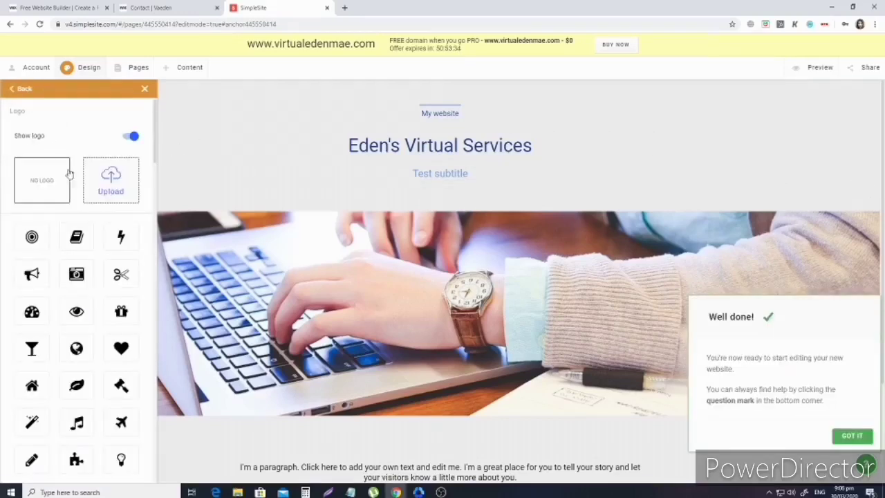
scroll(100, 307, down, 1)
scroll(101, 307, down, 7)
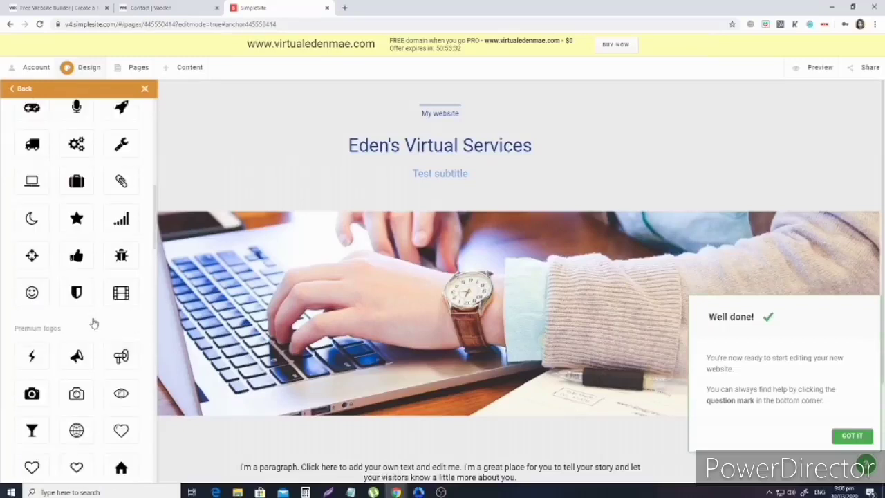
scroll(92, 320, up, 7)
scroll(101, 176, down, 5)
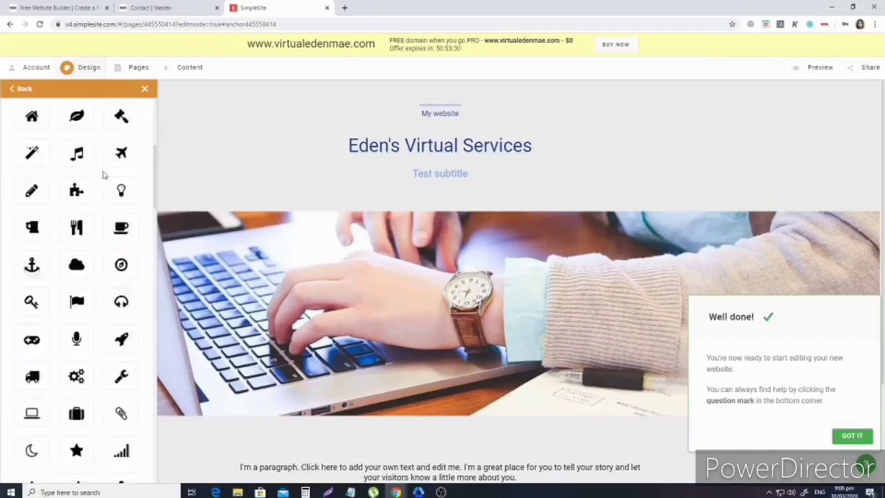
scroll(104, 176, down, 2)
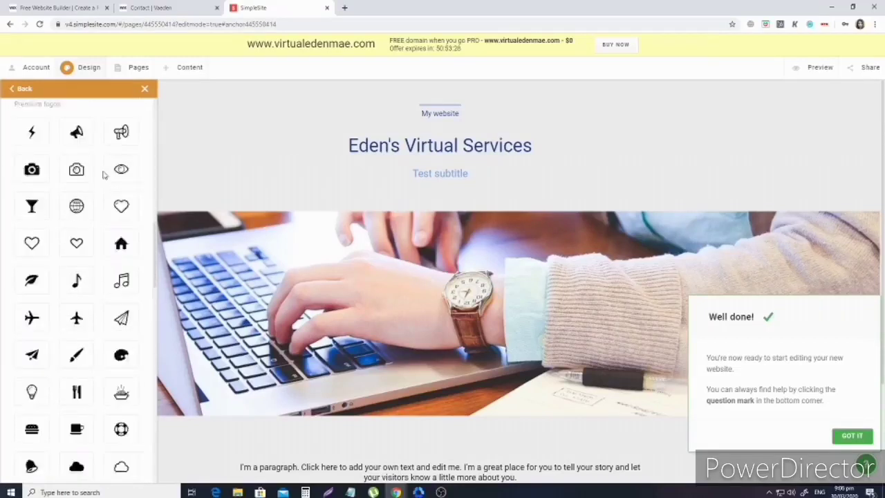
scroll(110, 190, down, 5)
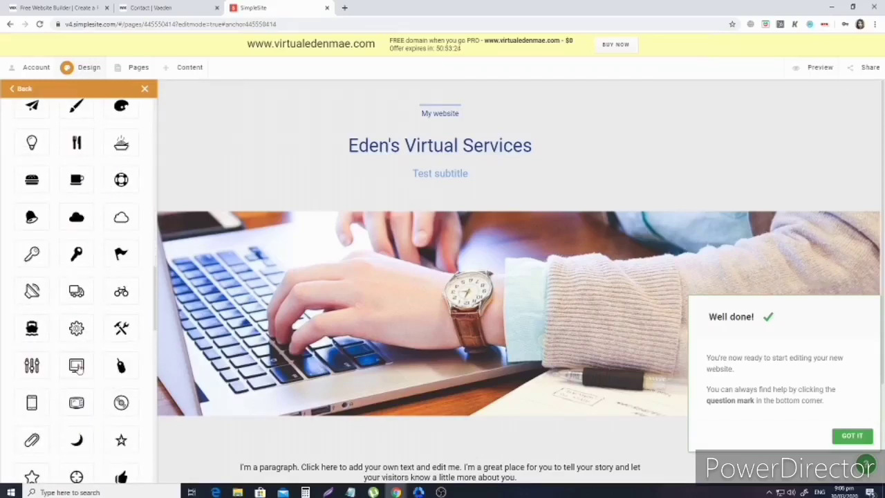
click(77, 366)
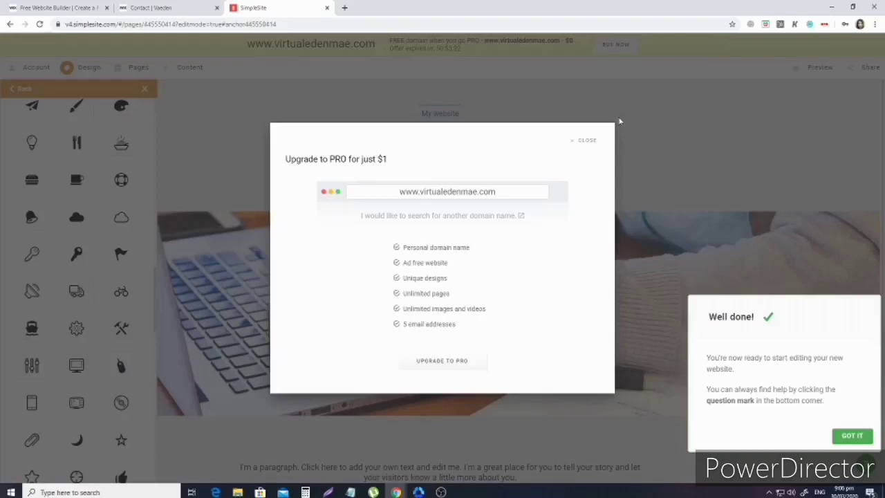
click(587, 140)
scroll(21, 291, up, 10)
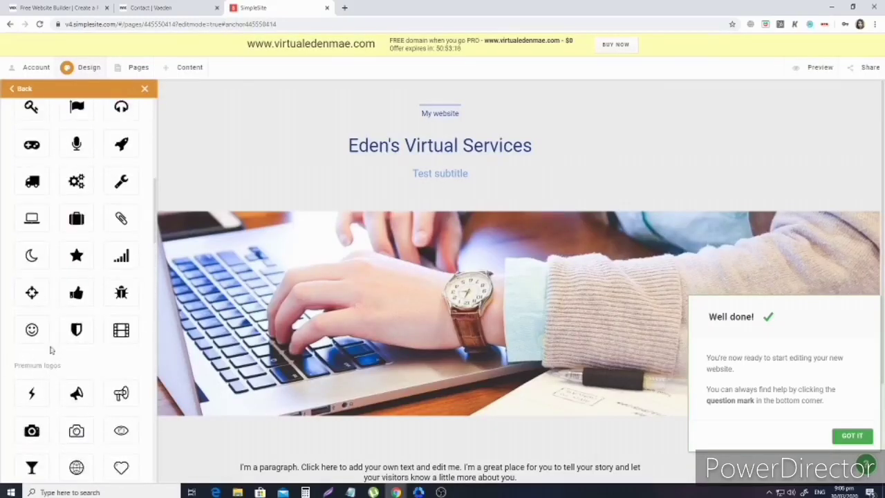
click(30, 230)
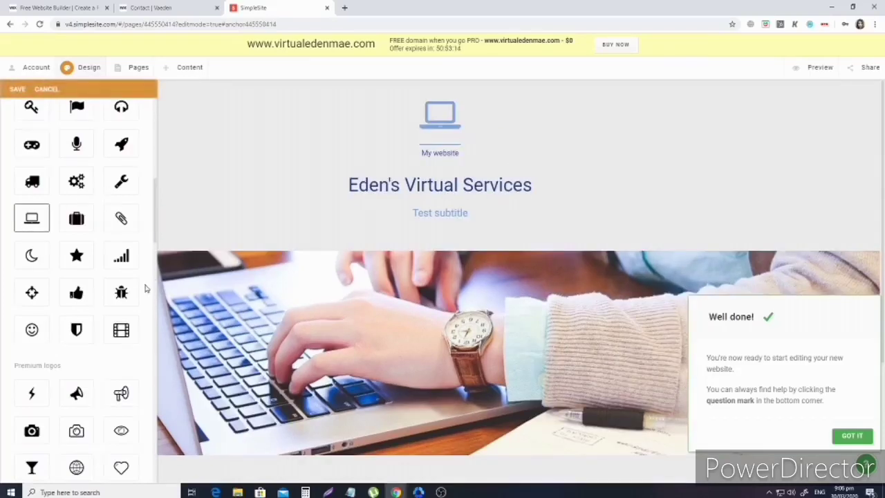
Save the laptop logo and reopen the Logo settings to confirm it.
scroll(142, 286, up, 10)
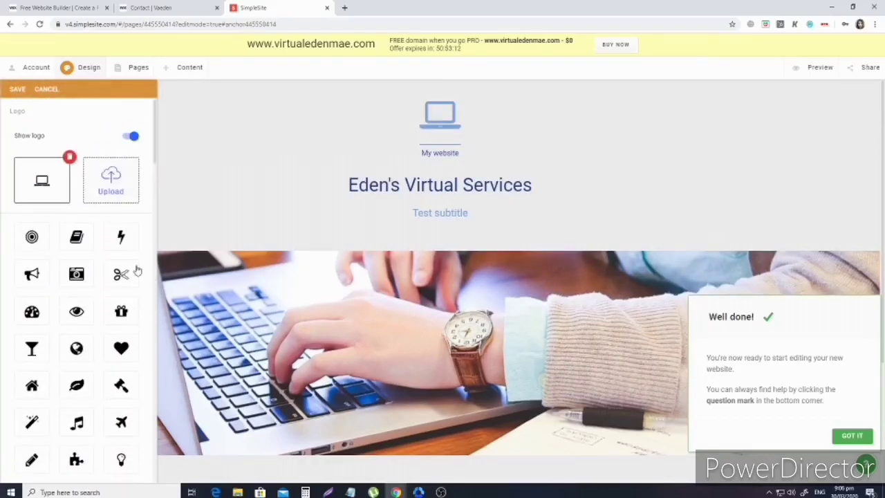
click(18, 90)
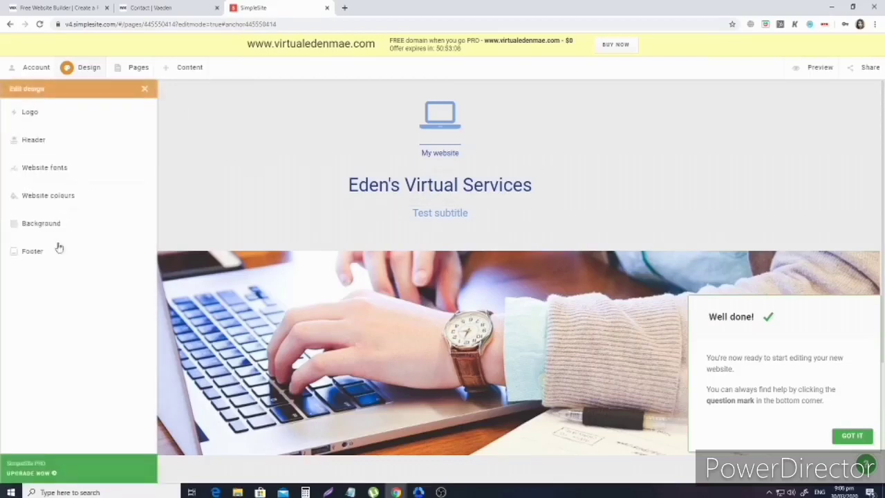
click(31, 112)
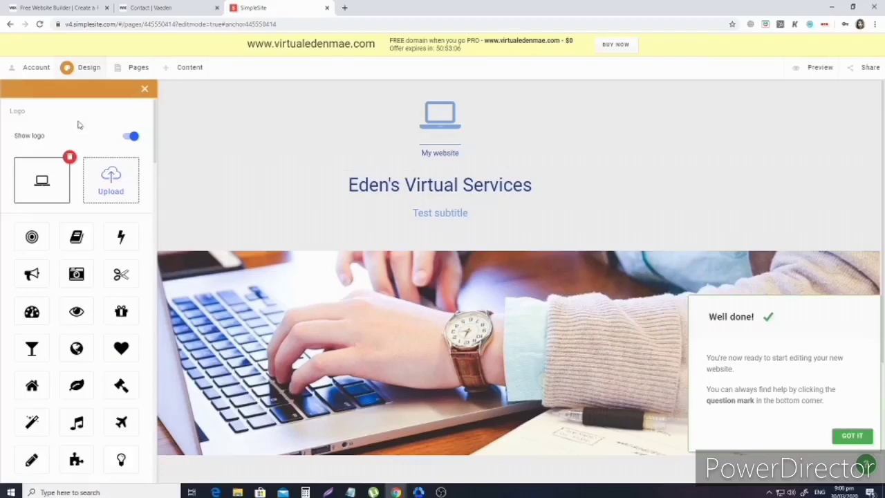
scroll(72, 395, down, 2)
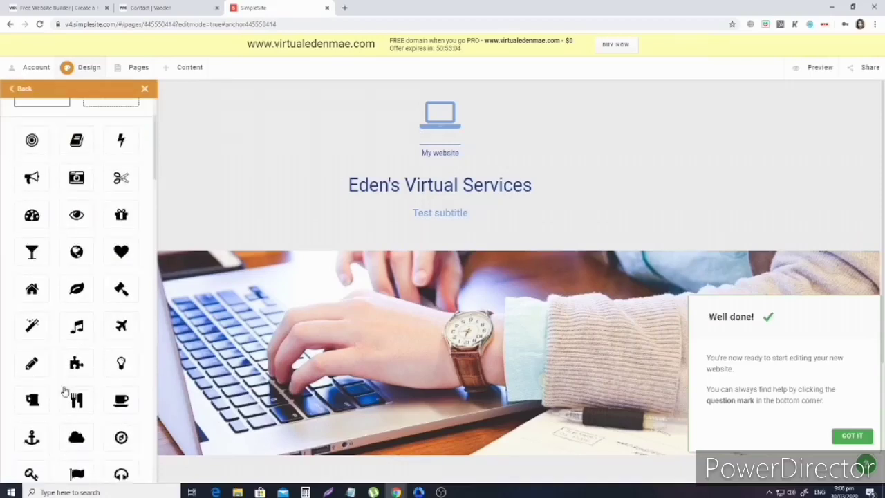
scroll(69, 387, up, 2)
In Header settings, keep the first layout with the logo above the centred title.
click(26, 95)
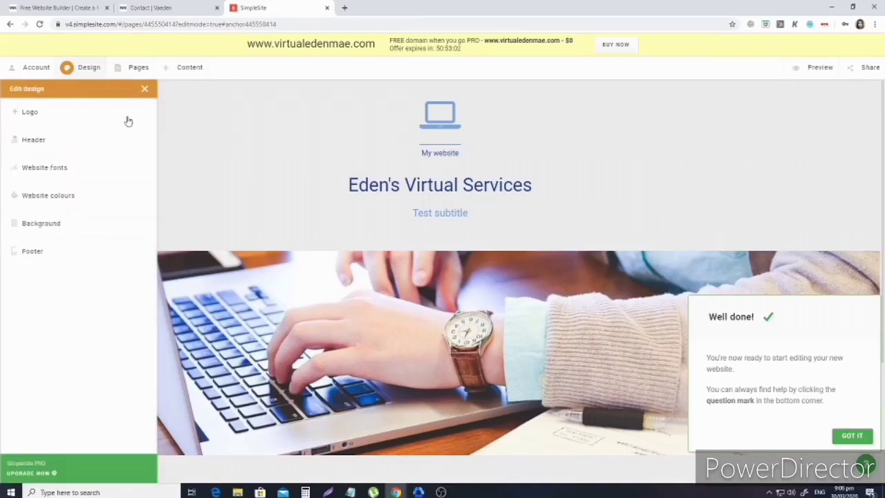
click(44, 142)
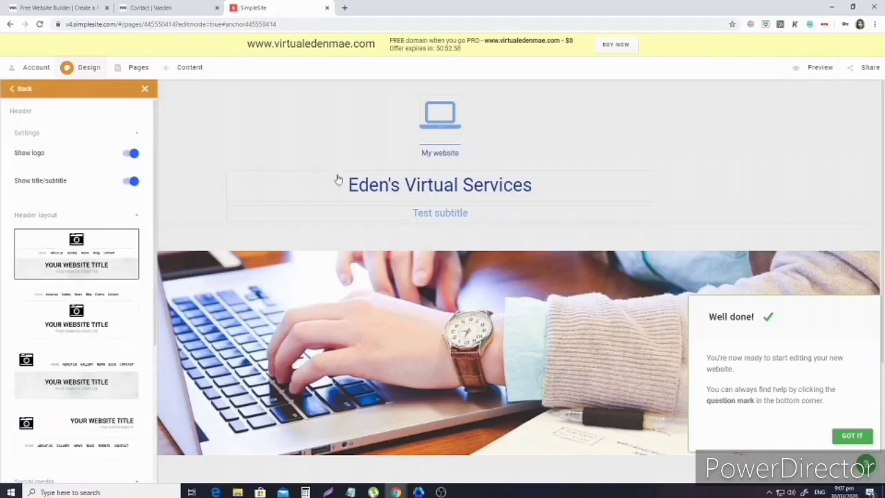
click(72, 309)
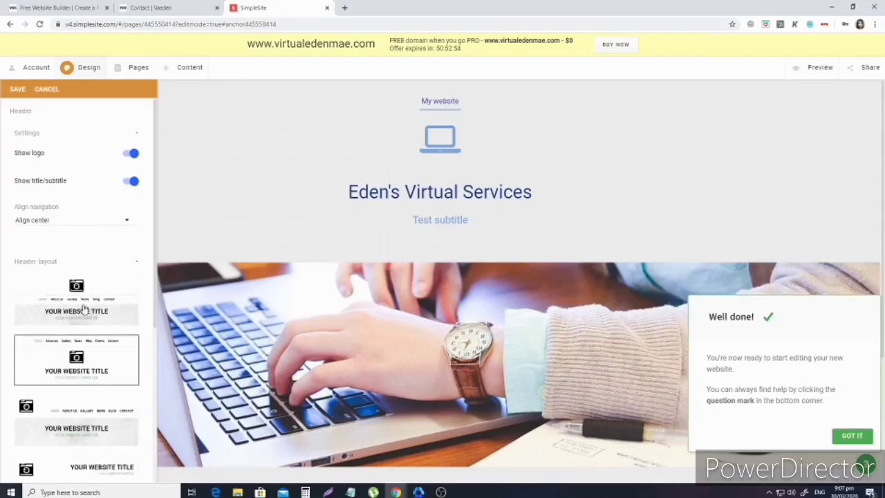
click(83, 308)
Switch off Show social media icons in the header.
scroll(101, 318, down, 2)
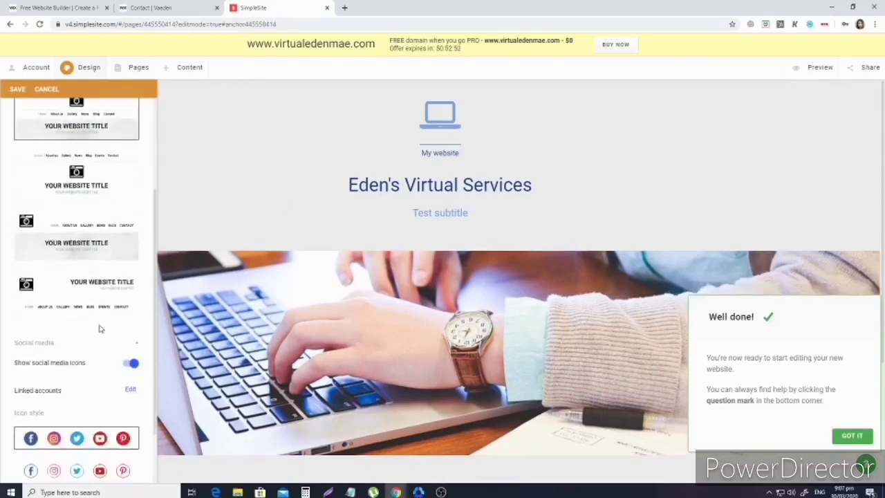
scroll(100, 329, down, 1)
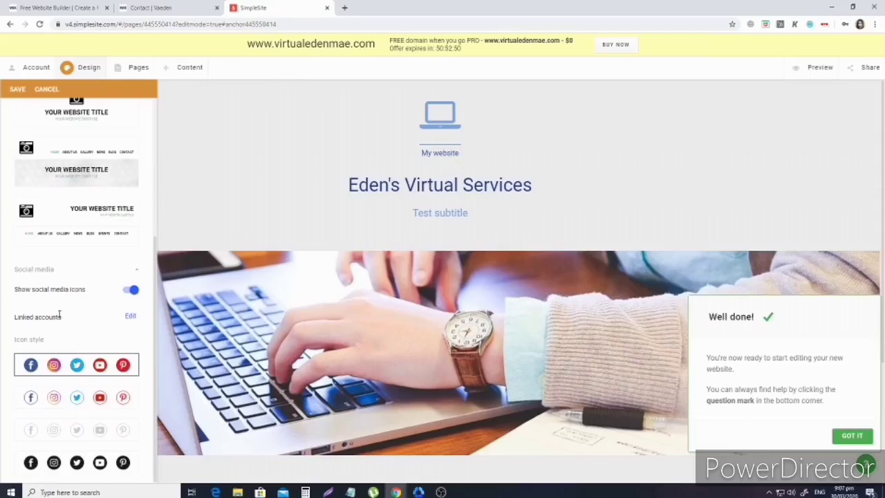
click(131, 290)
scroll(128, 293, up, 2)
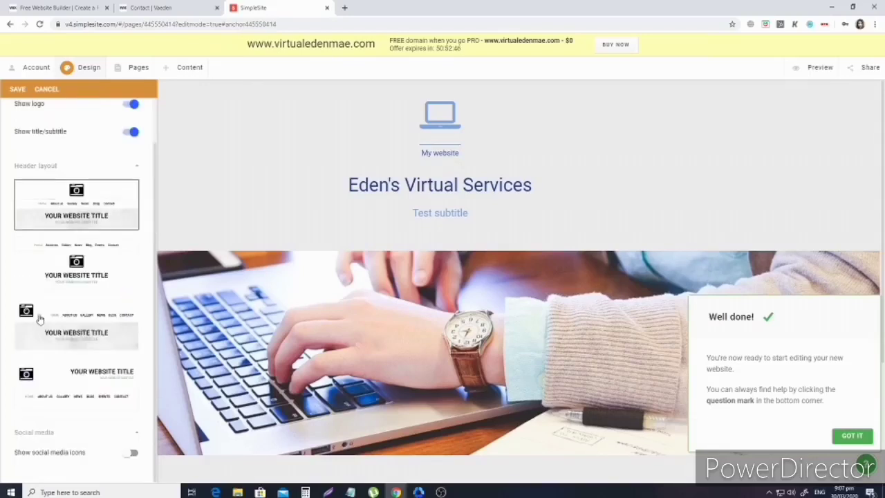
scroll(350, 384, down, 3)
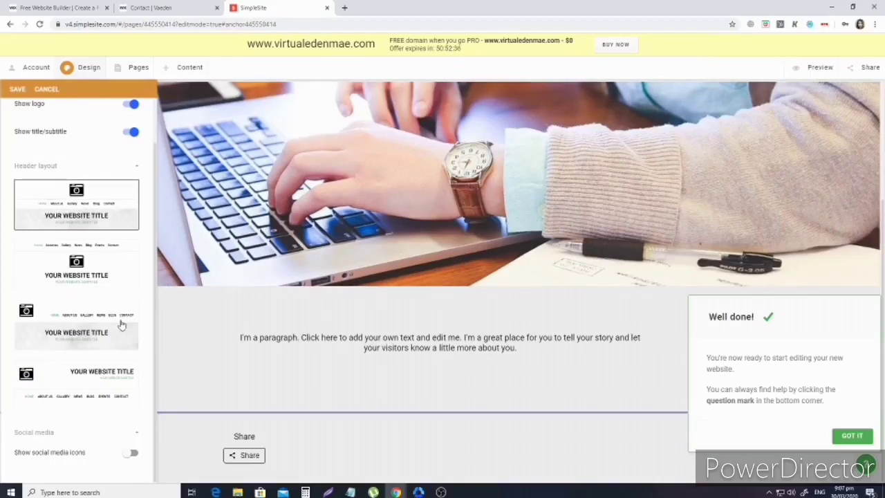
scroll(118, 318, up, 2)
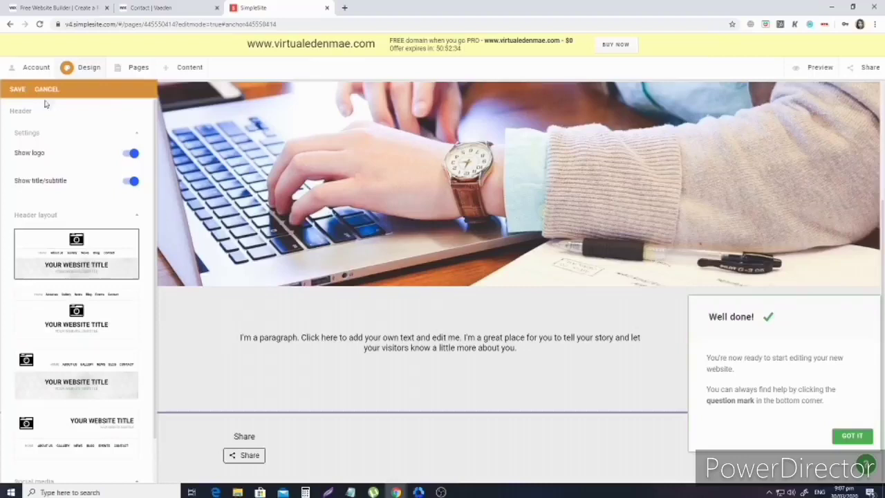
scroll(118, 367, down, 2)
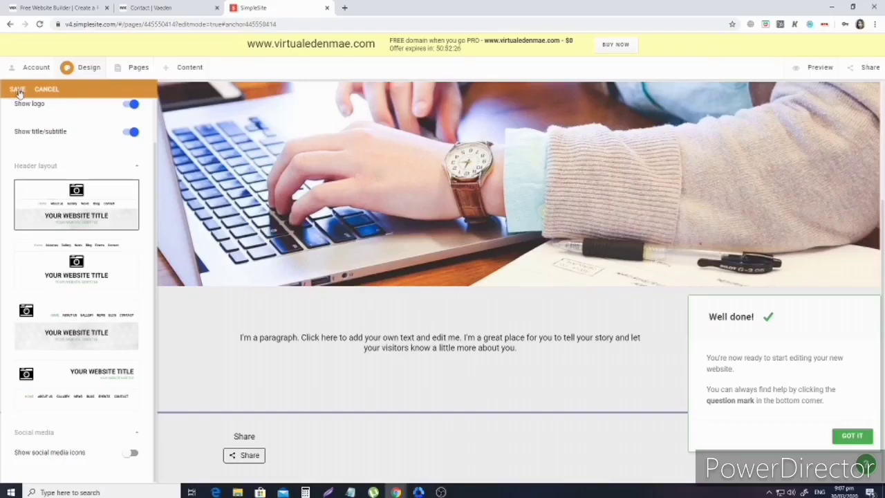
Save the header, then set the website fonts to Great Vibes & Source Sans and save.
click(18, 90)
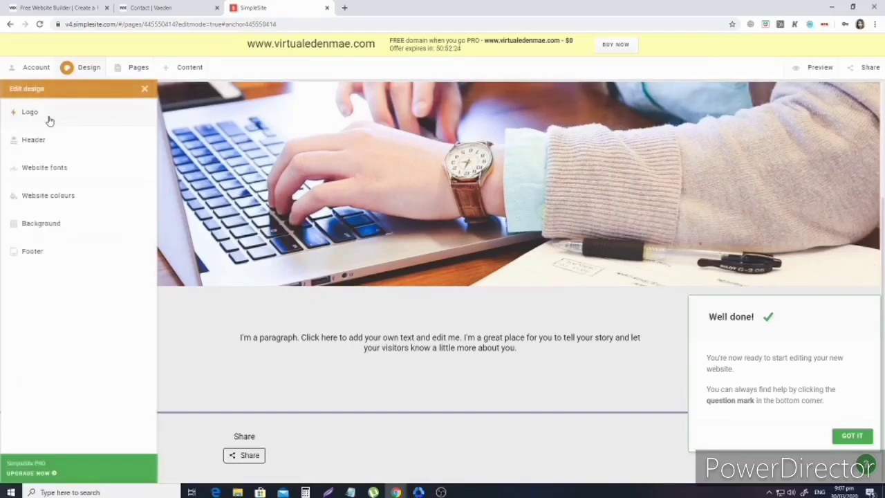
click(43, 167)
scroll(75, 307, down, 3)
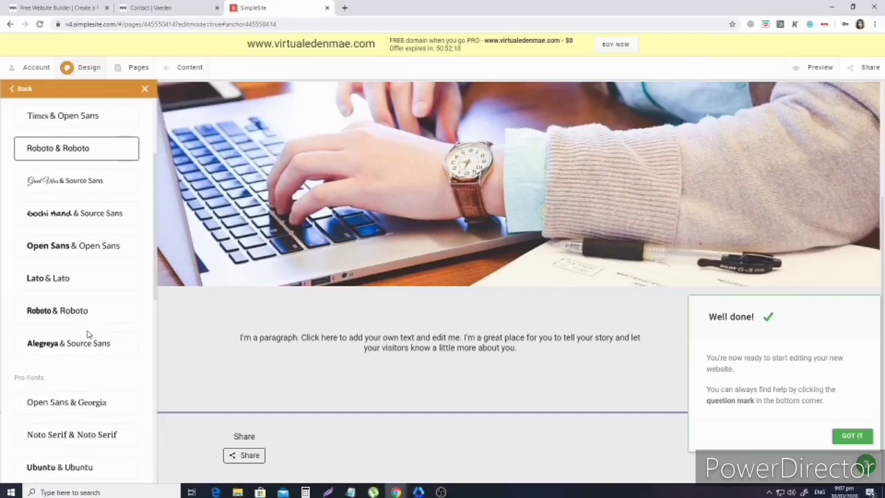
scroll(84, 340, up, 2)
click(75, 277)
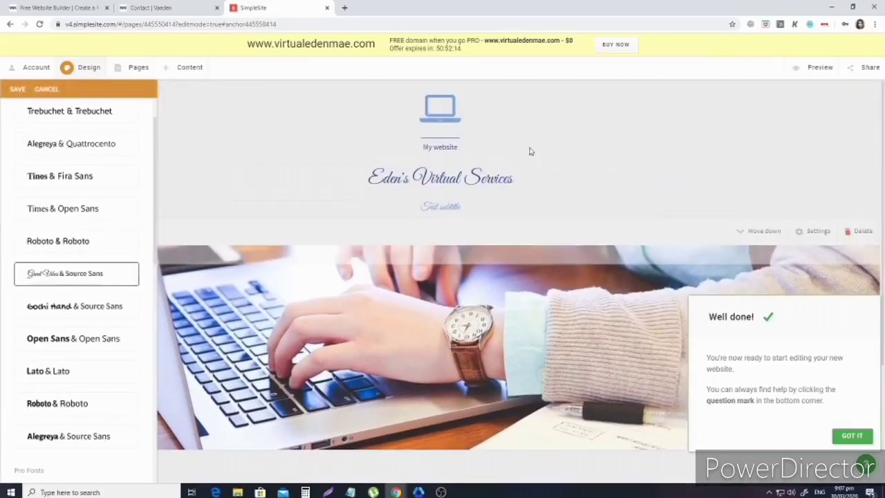
scroll(69, 136, up, 1)
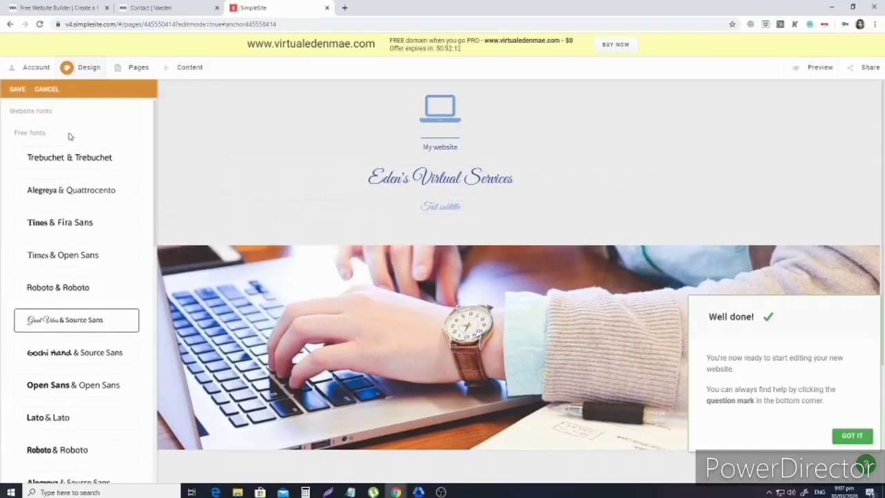
click(22, 91)
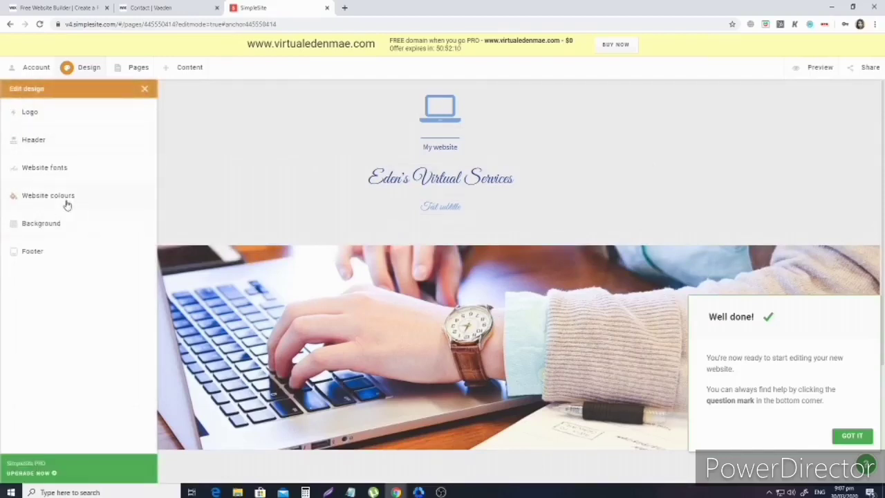
Apply the pink colour palette under Website colours.
click(62, 199)
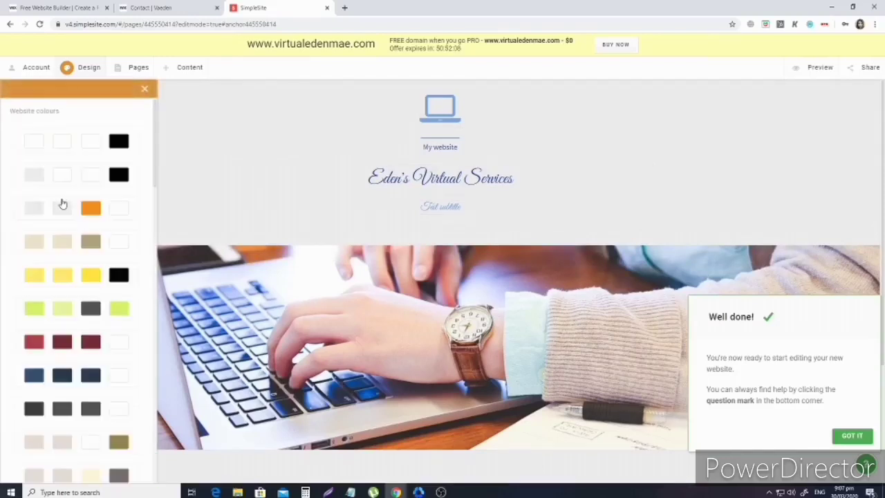
scroll(74, 324, down, 3)
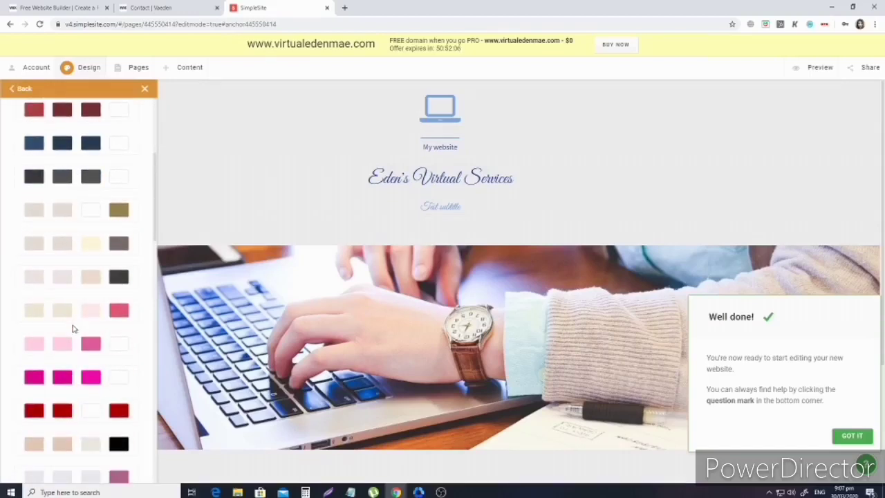
click(35, 345)
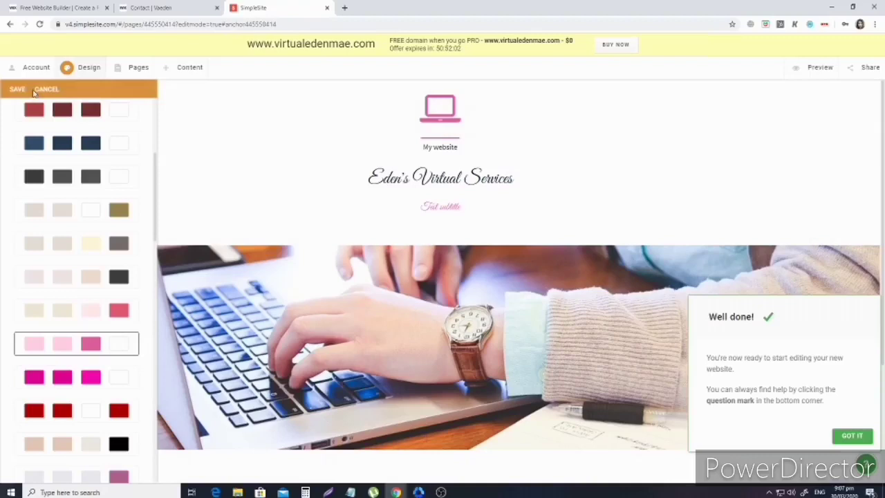
Save the pink scheme, then try video and woven tan texture header backgrounds.
click(18, 90)
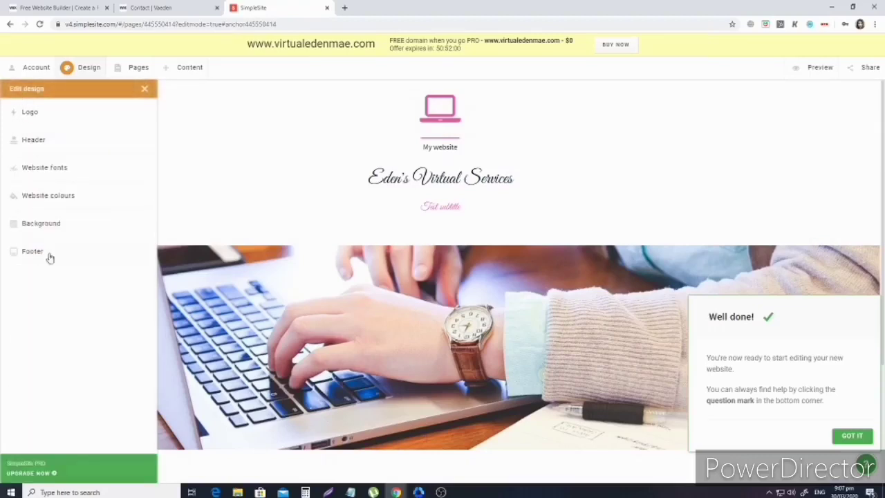
click(81, 228)
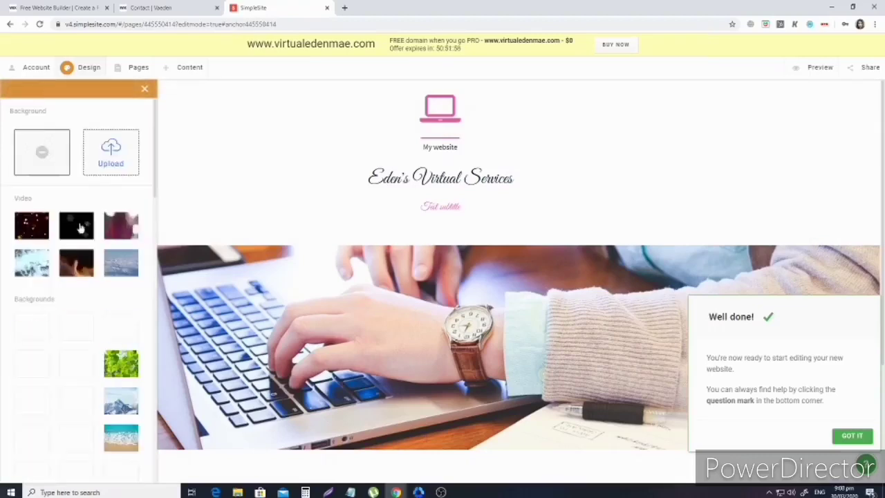
click(121, 225)
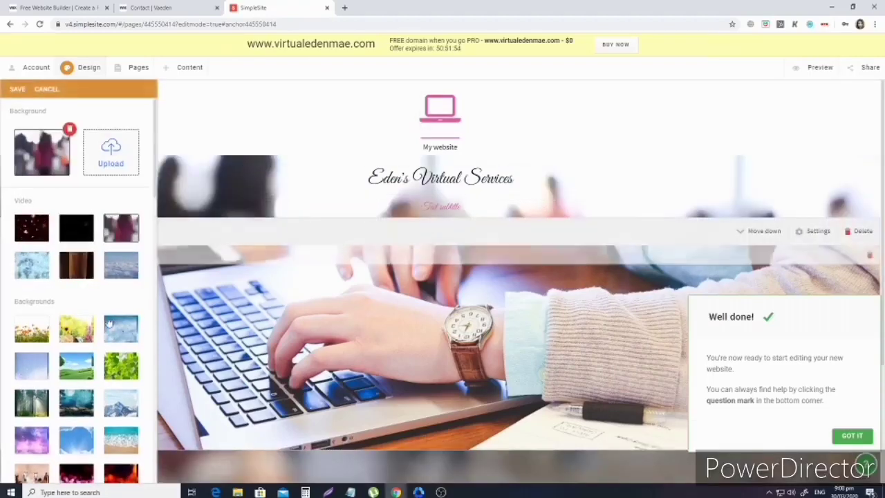
scroll(82, 215, down, 2)
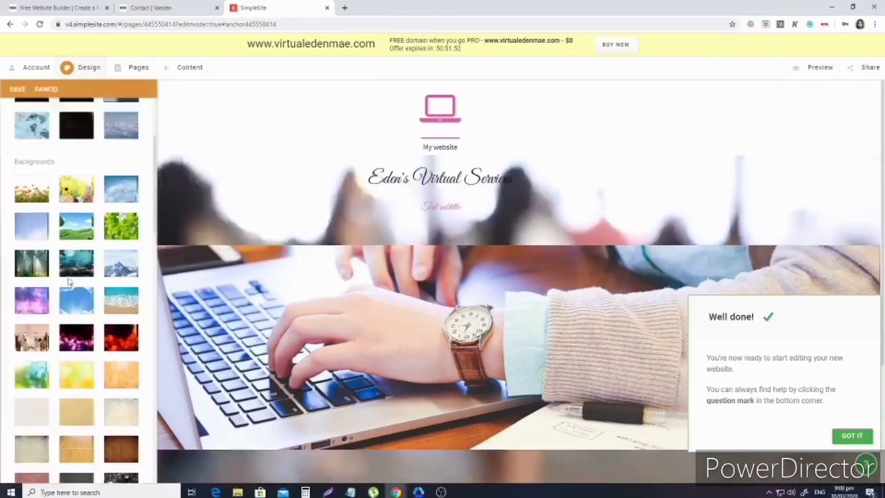
scroll(81, 215, down, 1)
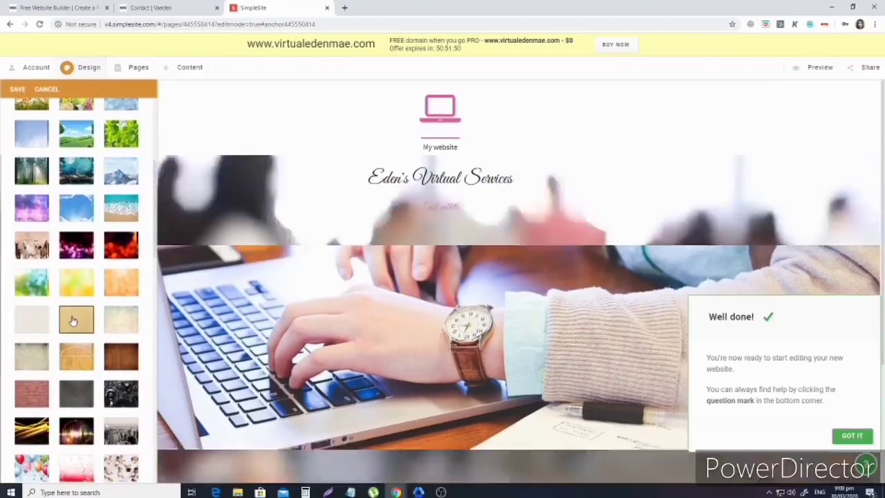
click(73, 321)
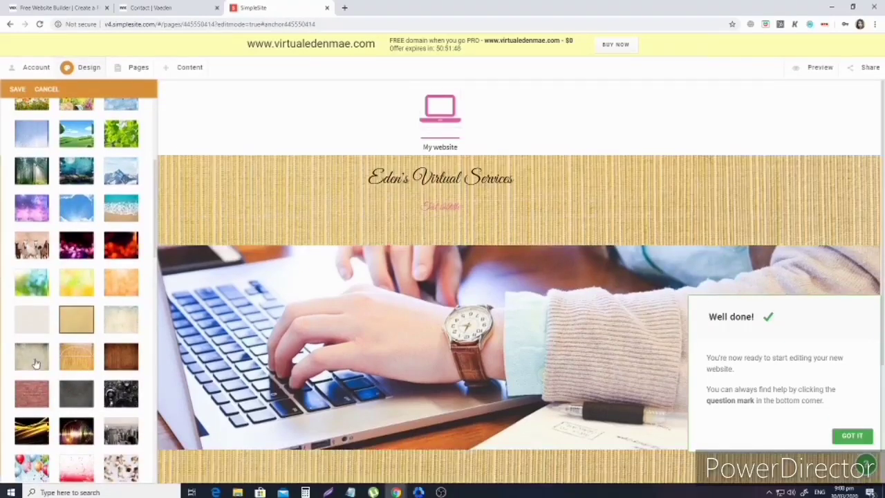
Remove the header background image and save the Background settings.
scroll(35, 365, down, 1)
scroll(47, 295, up, 5)
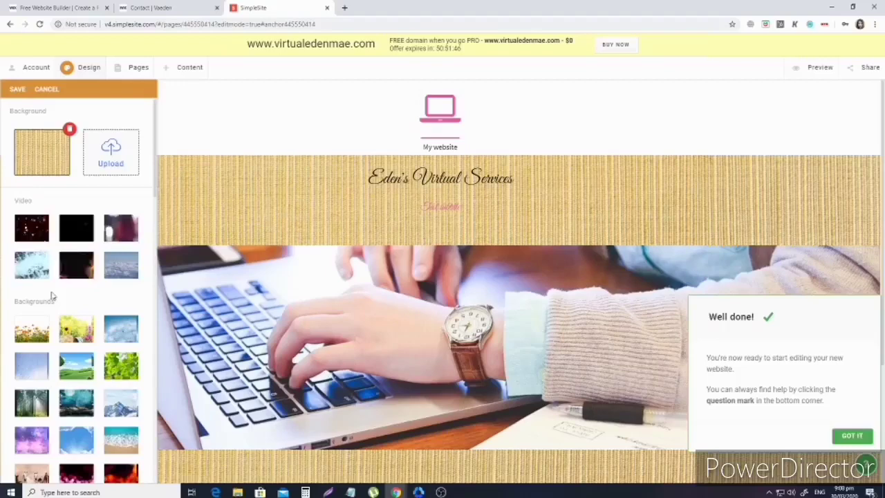
click(69, 128)
scroll(300, 282, down, 2)
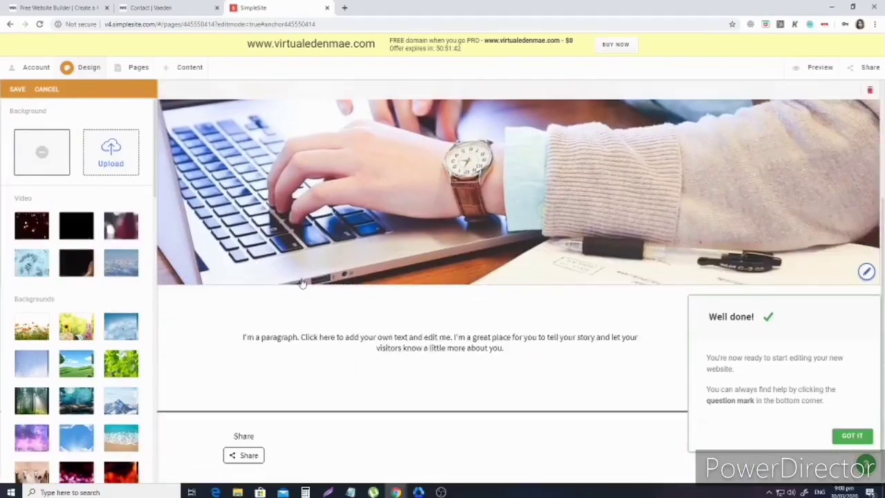
scroll(258, 300, up, 2)
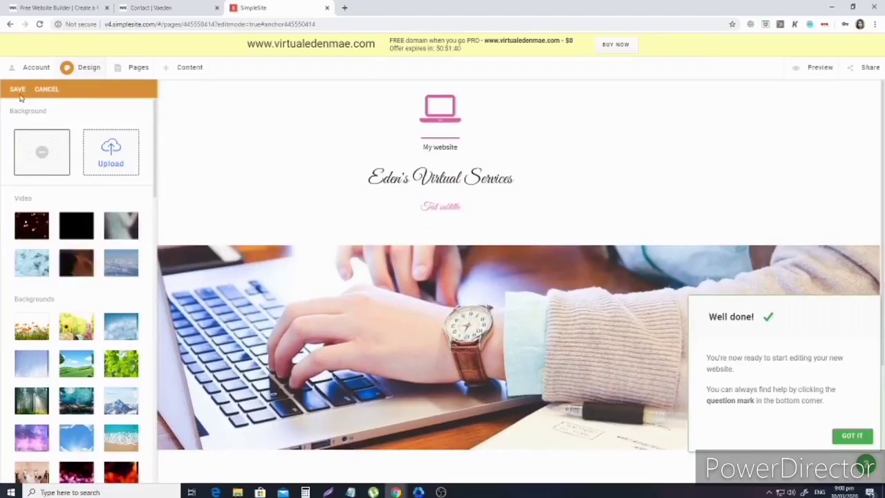
click(18, 90)
scroll(512, 242, down, 3)
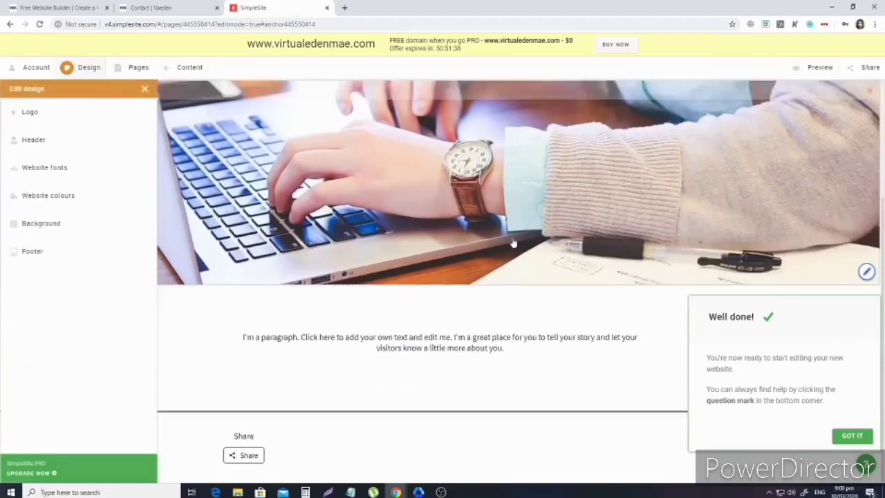
Hide the footer social media icons and save, then close Edit design and the welcome message.
click(32, 252)
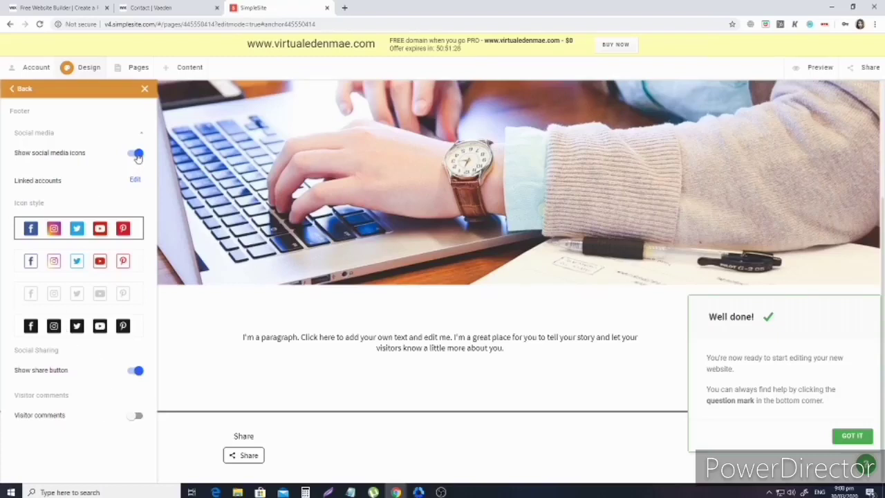
click(137, 155)
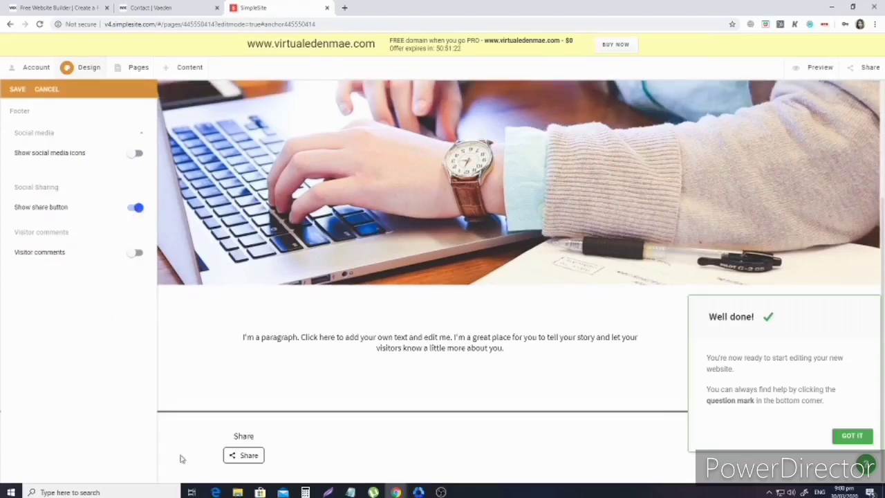
click(17, 90)
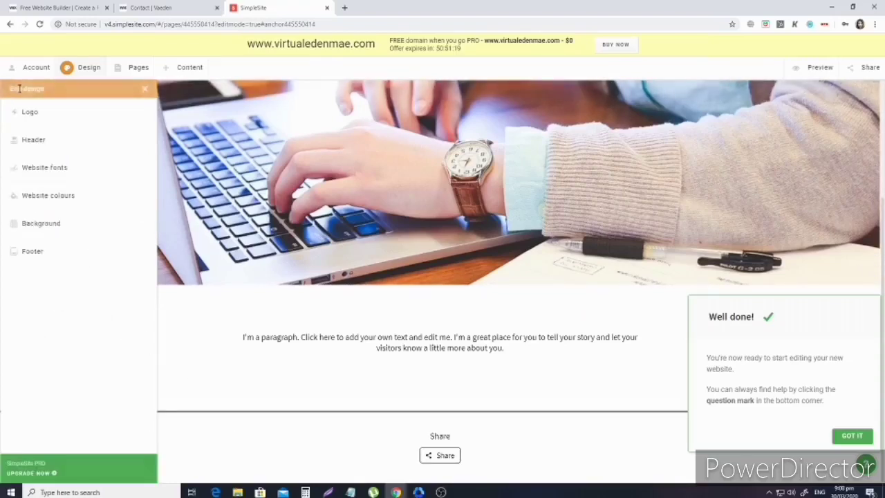
click(145, 90)
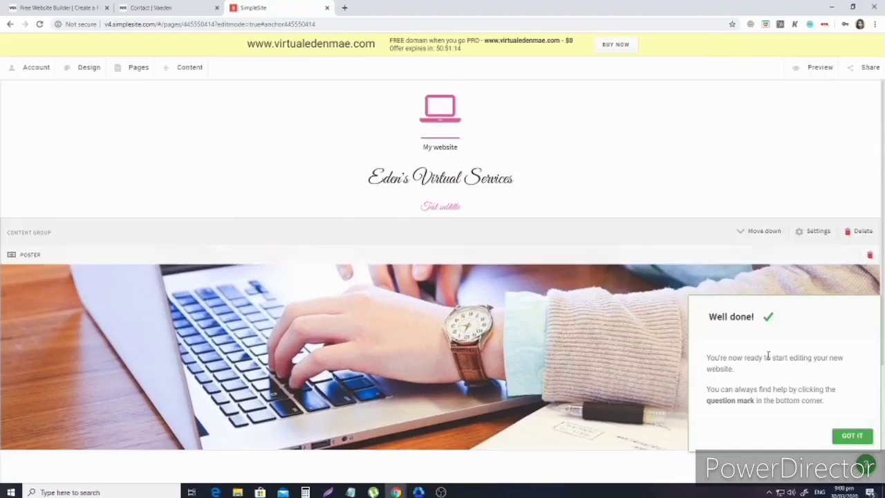
click(855, 439)
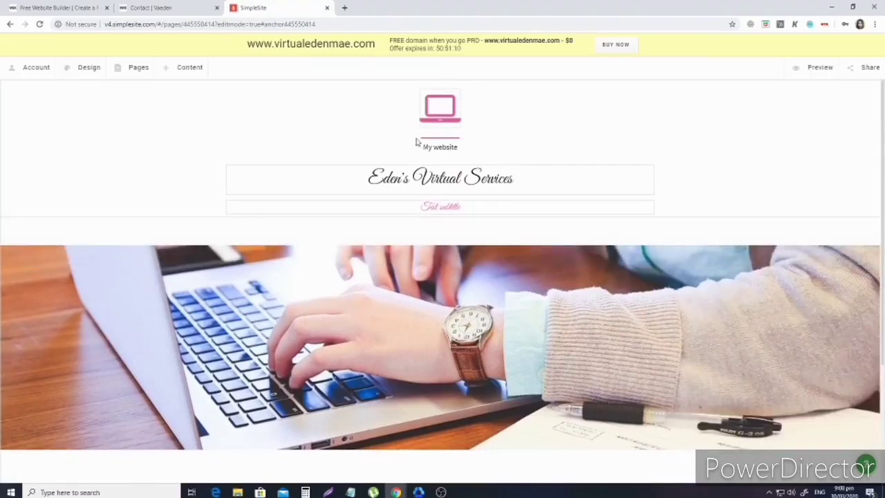
Change the first page's name from 'My website' to 'Home' and save it.
click(135, 73)
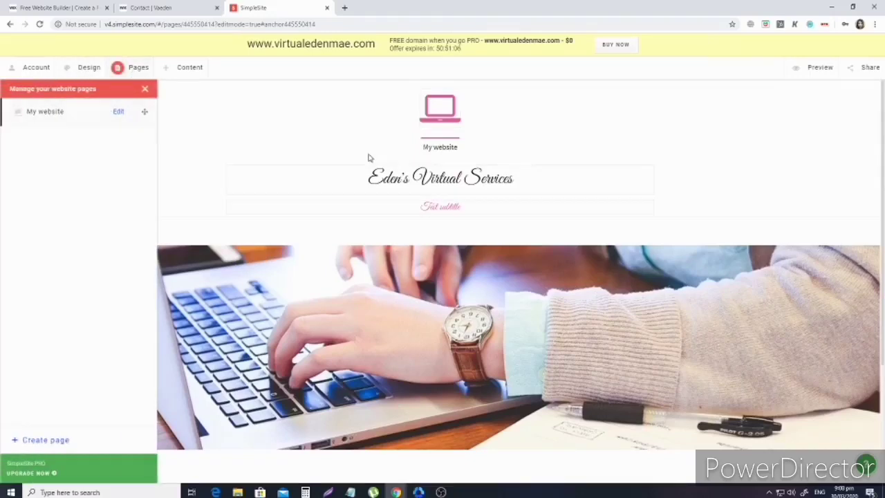
click(449, 151)
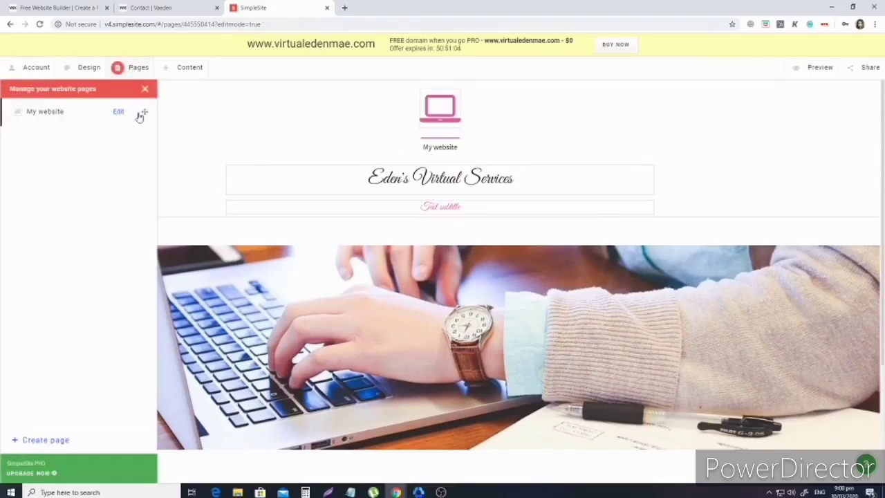
click(118, 114)
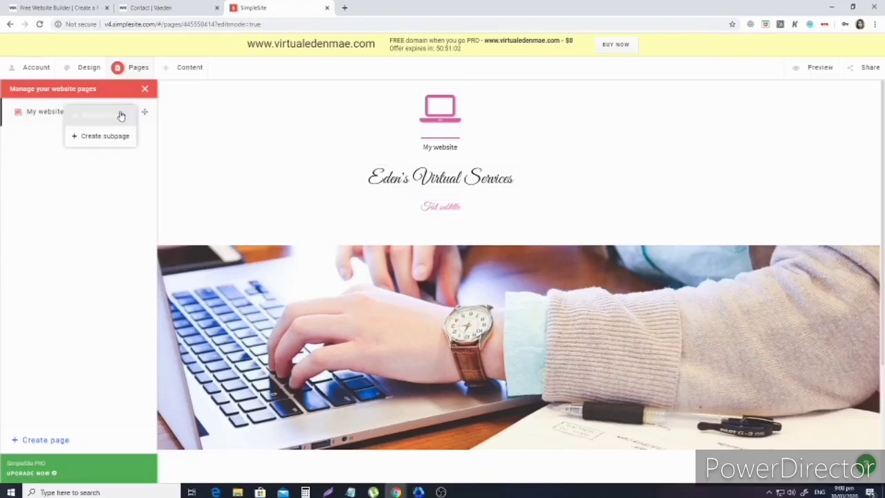
click(107, 117)
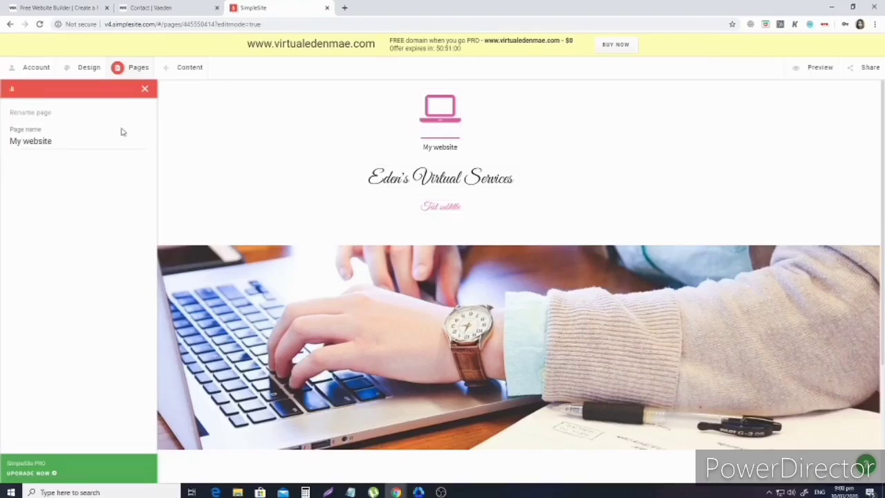
double_click(60, 141)
key(ctrl+a)
key(BackSpace)
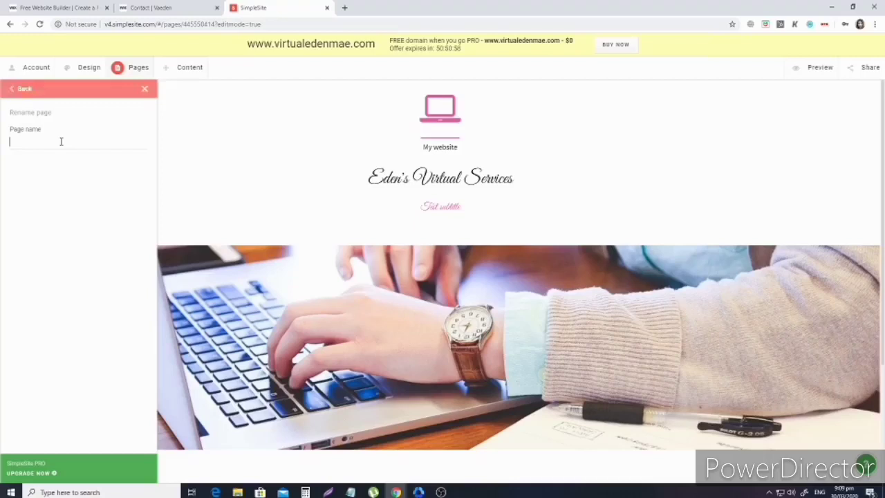
text(Home)
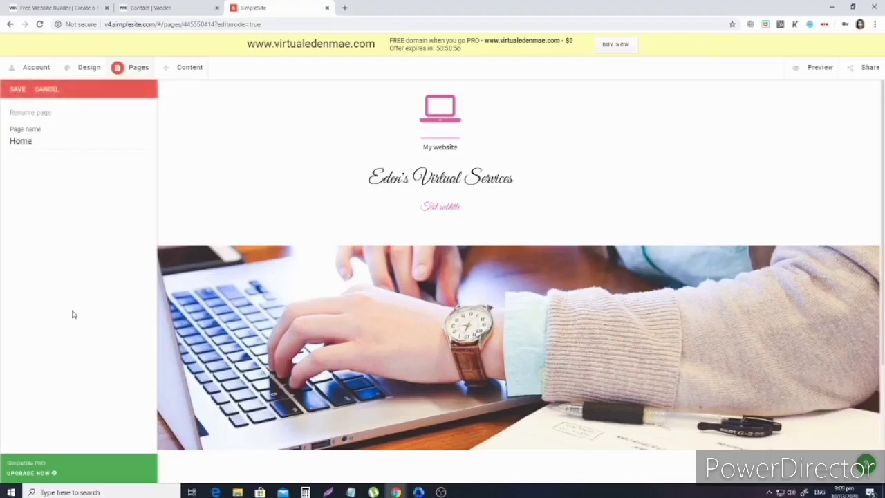
click(16, 89)
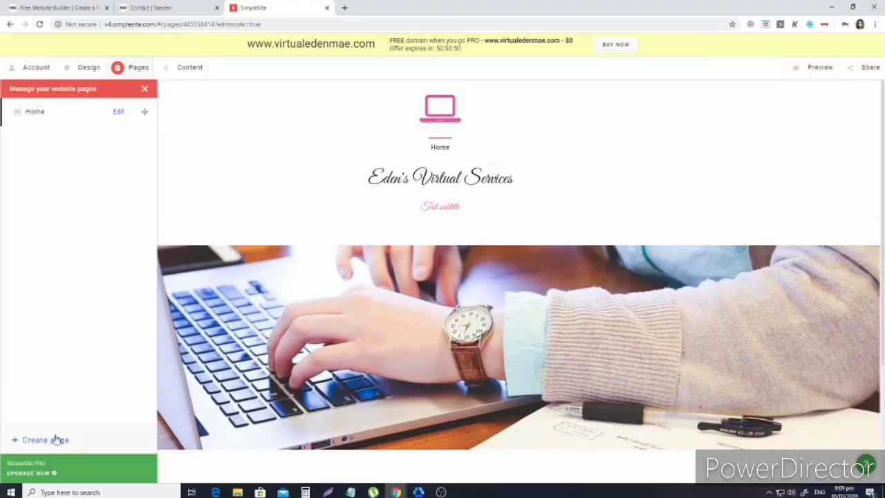
key(ctrl+plus)
key(ctrl+plus)
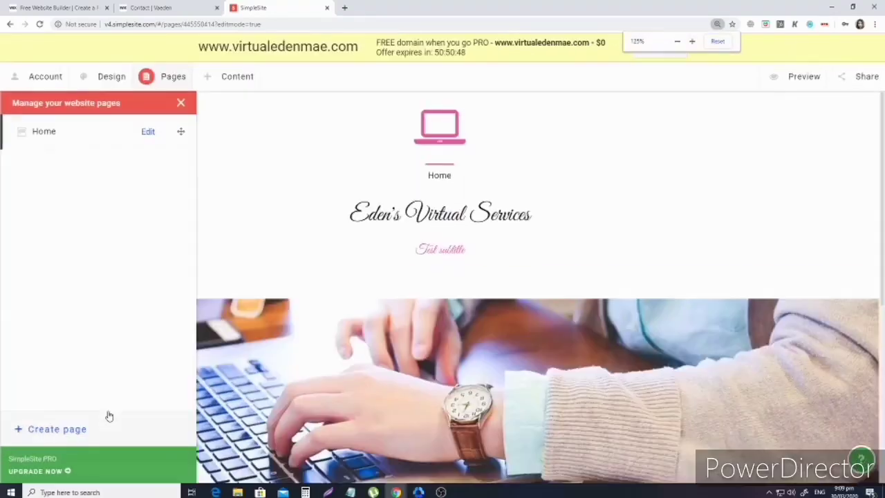
key(ctrl+plus)
key(ctrl+plus)
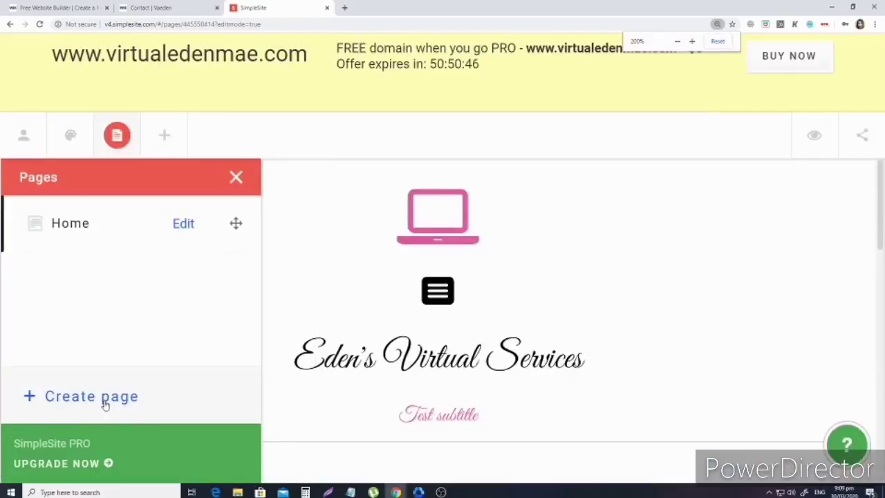
Create a blank page named 'Portfolio' and save it.
click(97, 396)
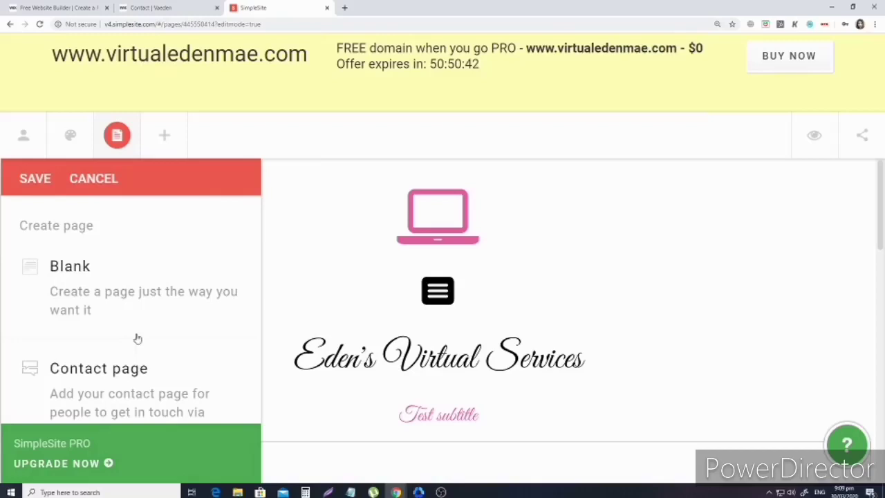
click(71, 267)
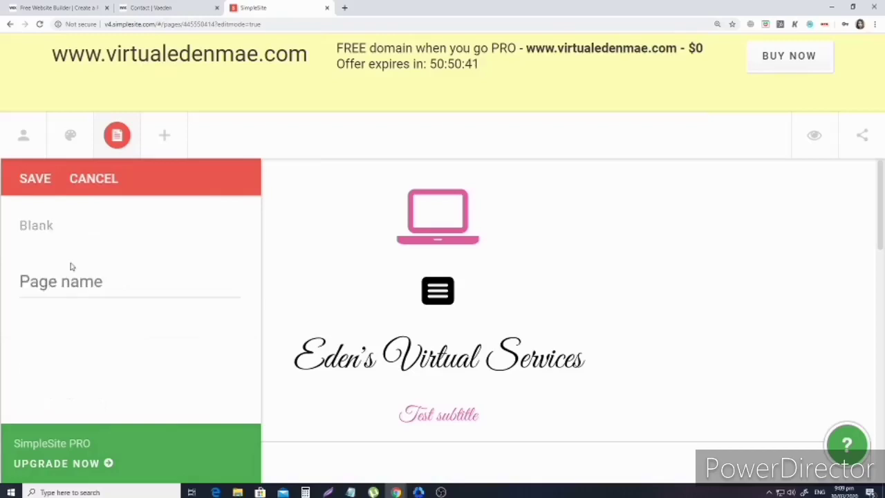
click(99, 285)
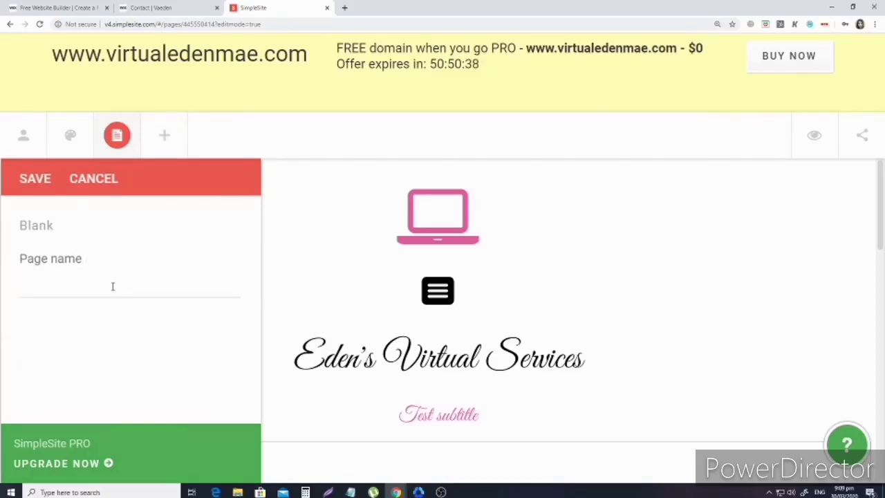
text(Portfolio)
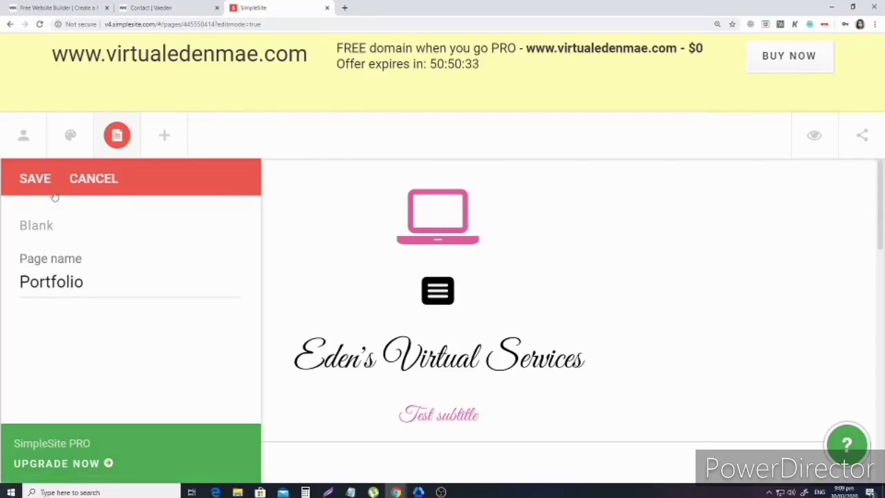
click(35, 178)
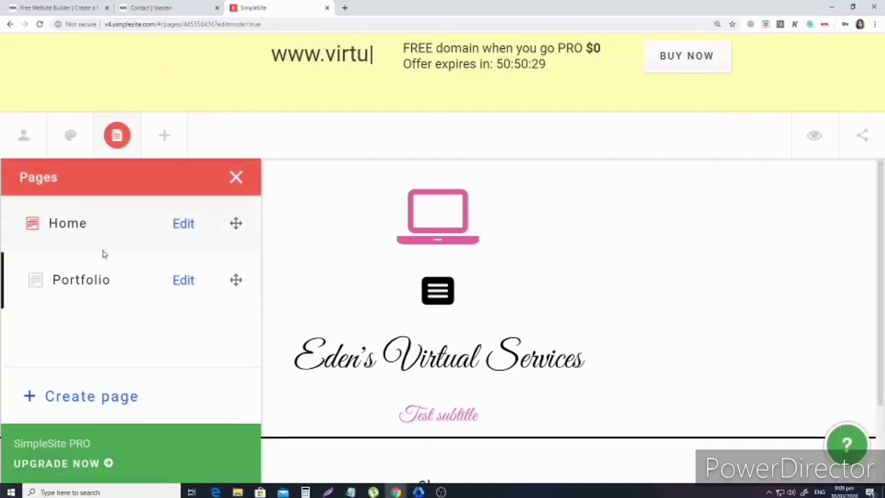
Create a contact-page template page named 'Contact' and save it.
click(91, 396)
click(96, 376)
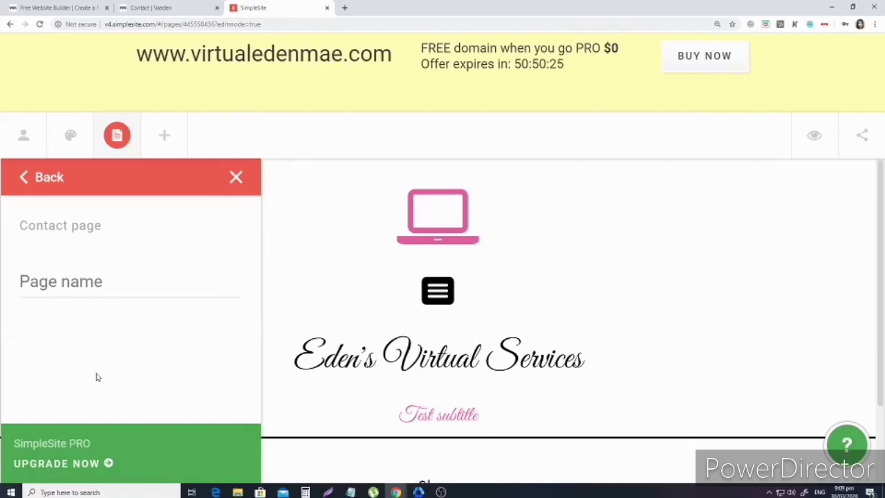
click(128, 275)
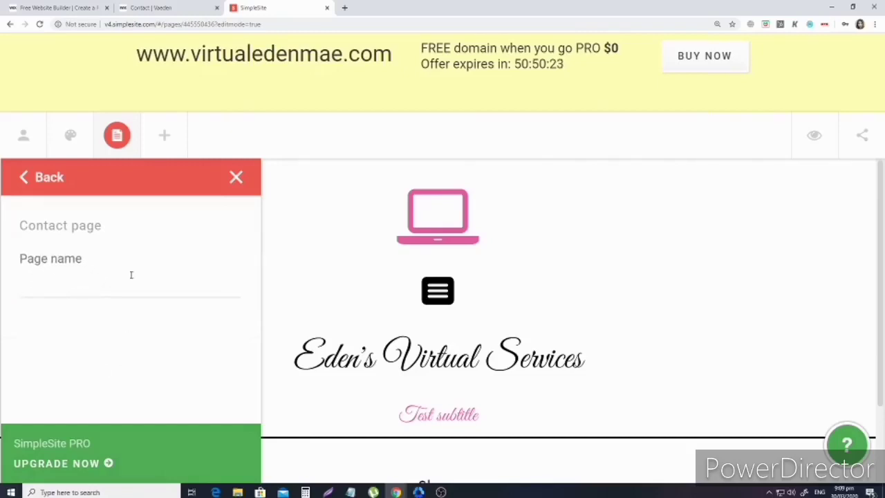
text(CON)
key(BackSpace)
key(BackSpace)
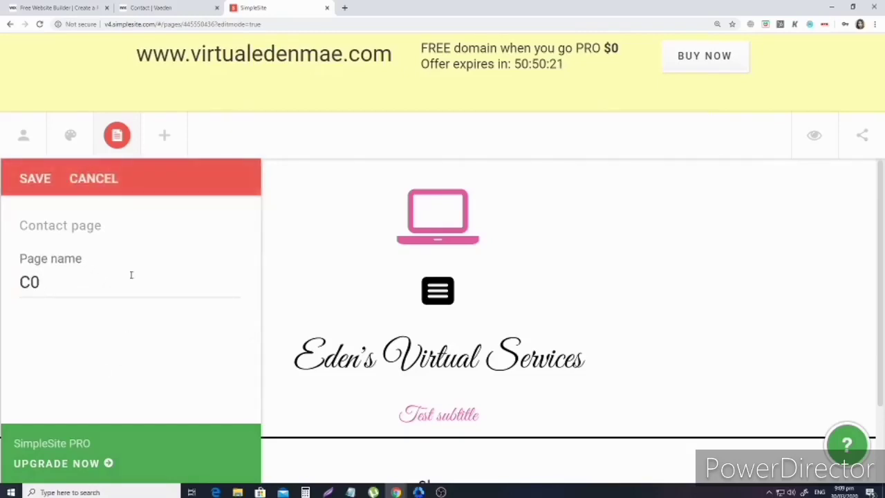
text(ontactr)
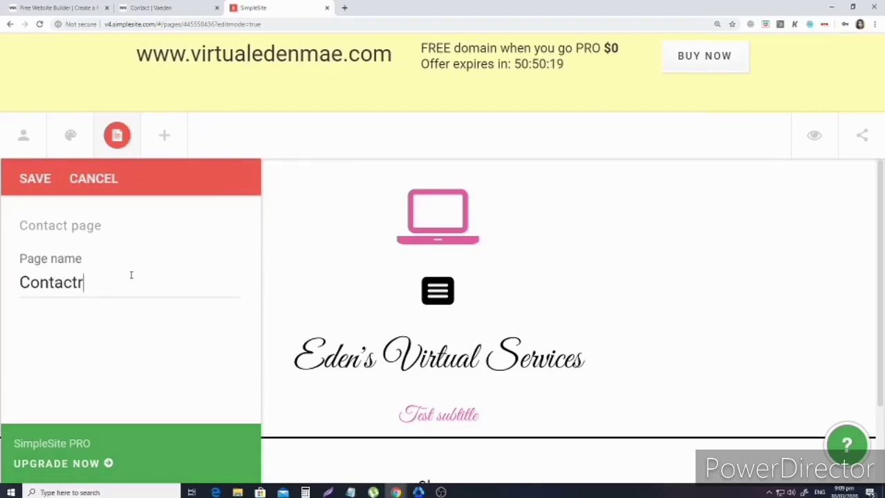
key(BackSpace)
click(49, 178)
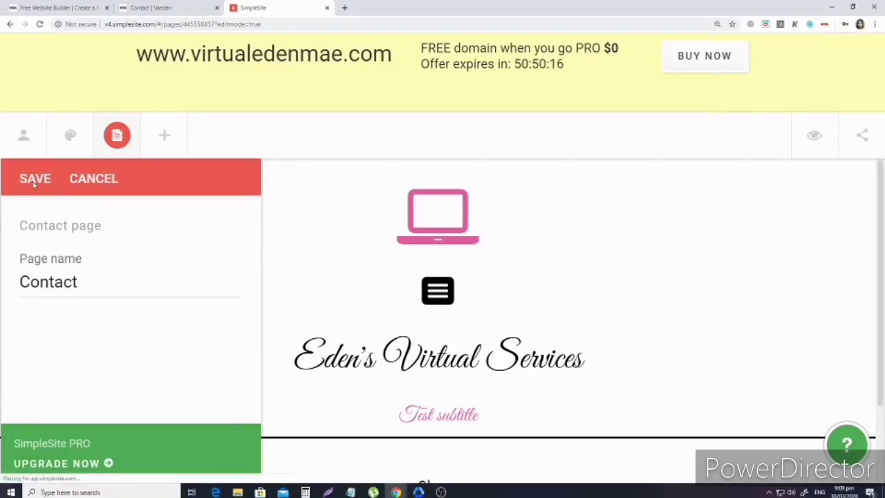
click(35, 178)
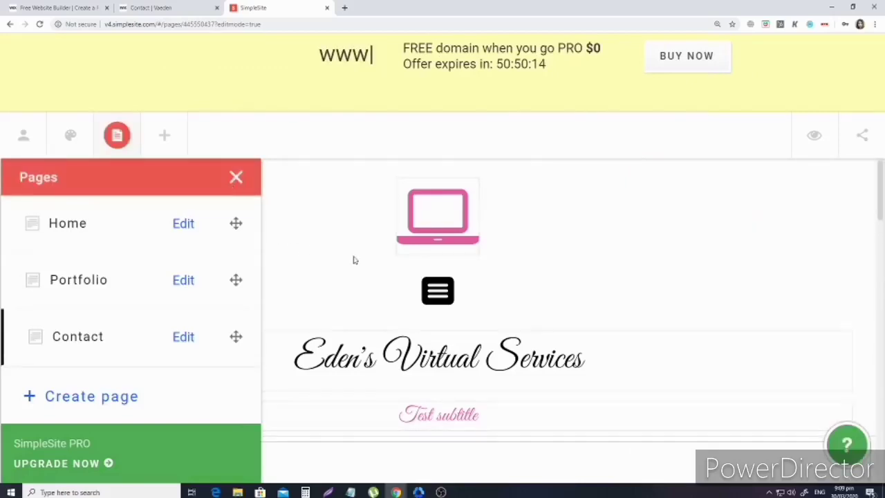
Zoom the browser out two steps and close the Pages panel to reveal the Contact page.
key(ctrl+minus)
key(ctrl+minus)
key(ctrl+minus)
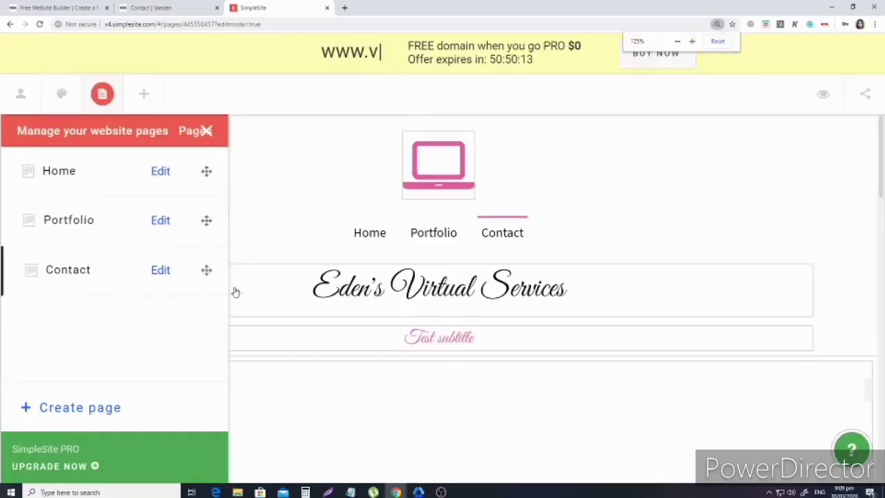
key(ctrl+minus)
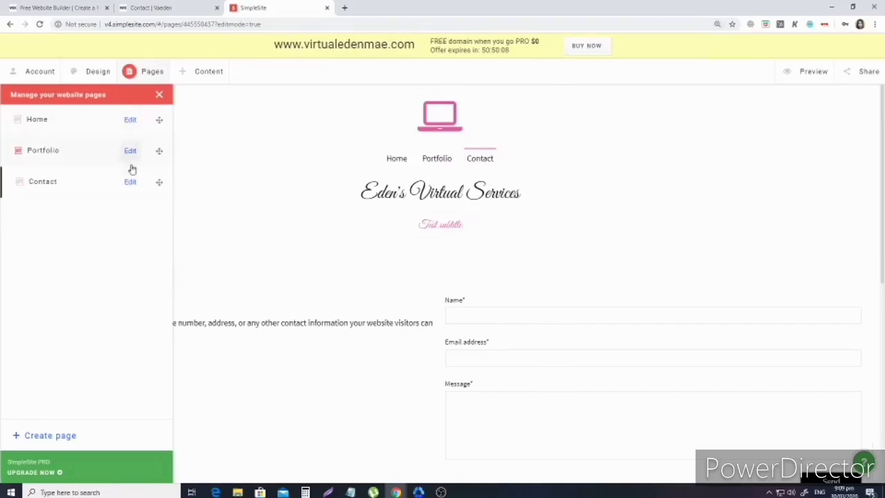
click(130, 120)
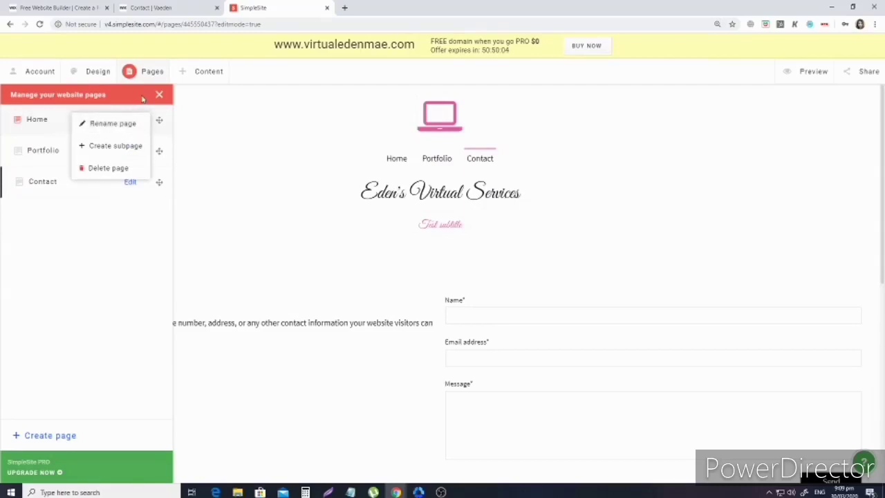
click(133, 97)
click(159, 95)
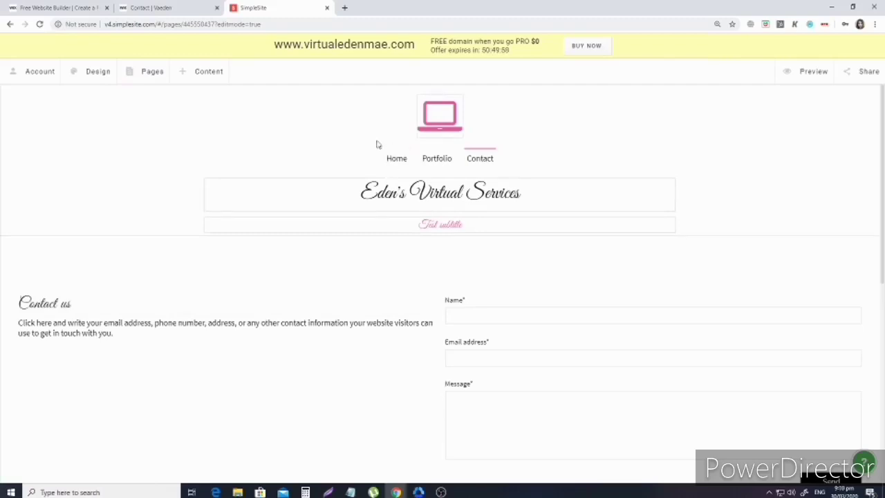
On the Home page, replace the test subtitle under the site heading with the owner's full name.
click(398, 160)
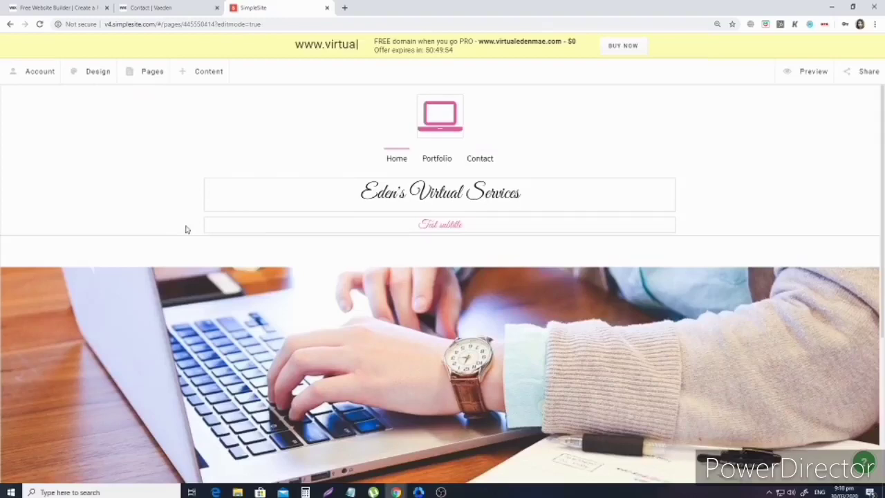
scroll(543, 216, down, 2)
click(440, 153)
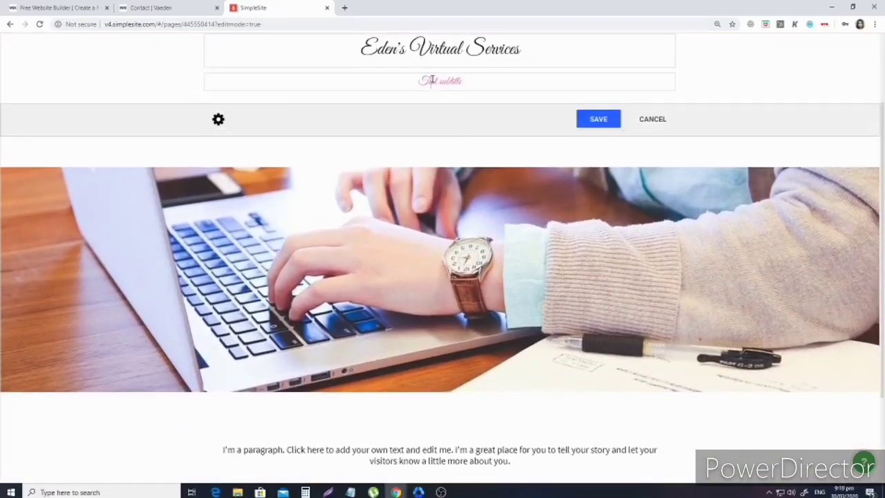
drag(418, 81, 462, 81)
key(BackSpace)
text(I help)
key(BackSpace)
key(BackSpace)
key(BackSpace)
key(BackSpace)
key(BackSpace)
key(BackSpace)
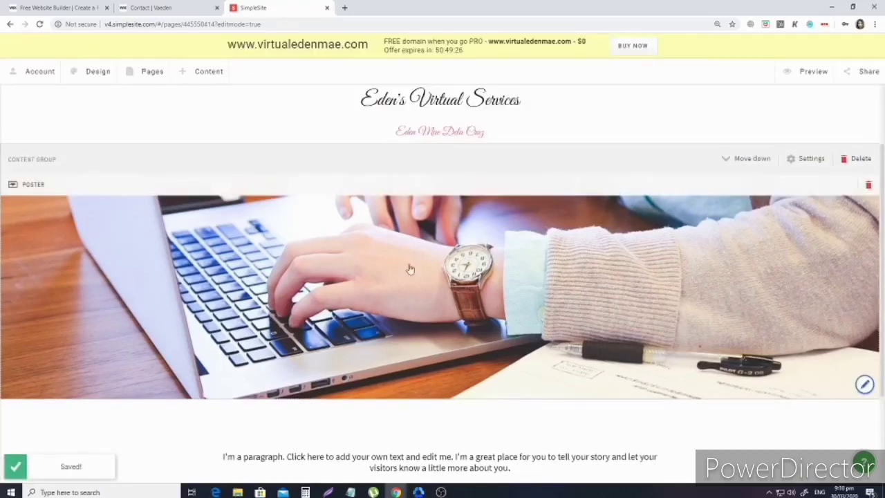
Type 'Are you in need of a helping hand for your business?' as the paragraph block's headline.
scroll(553, 152, down, 2)
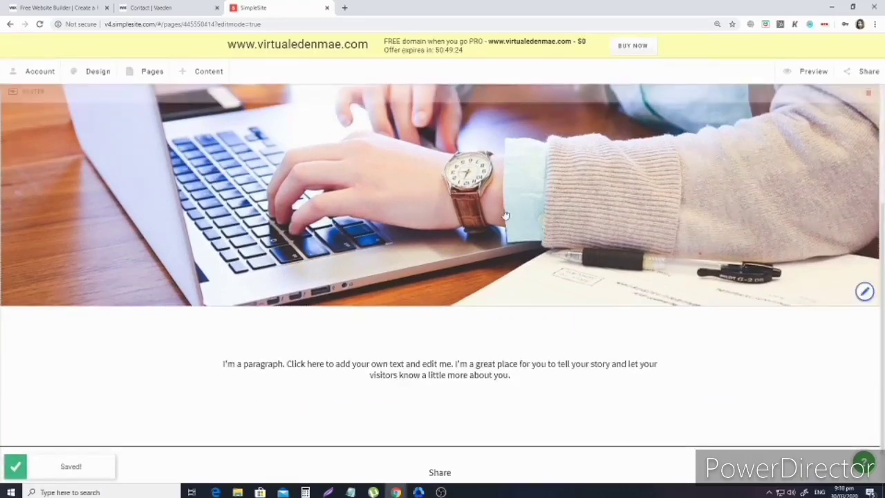
click(403, 332)
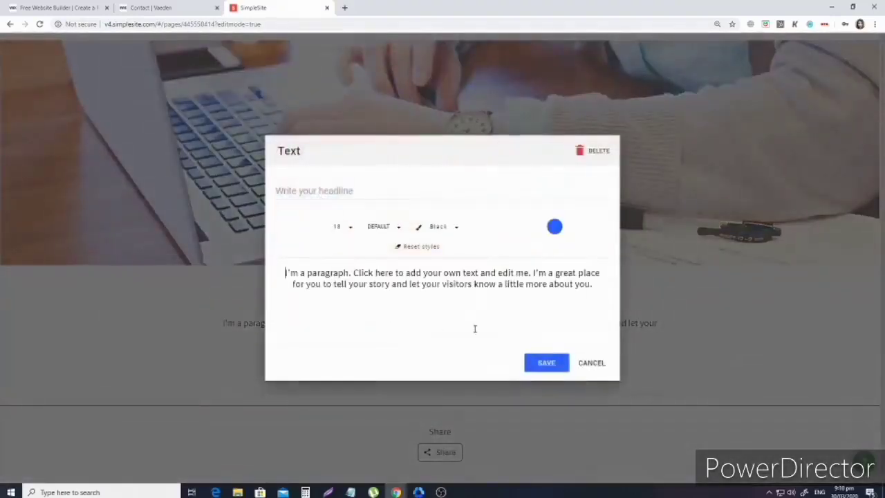
click(355, 189)
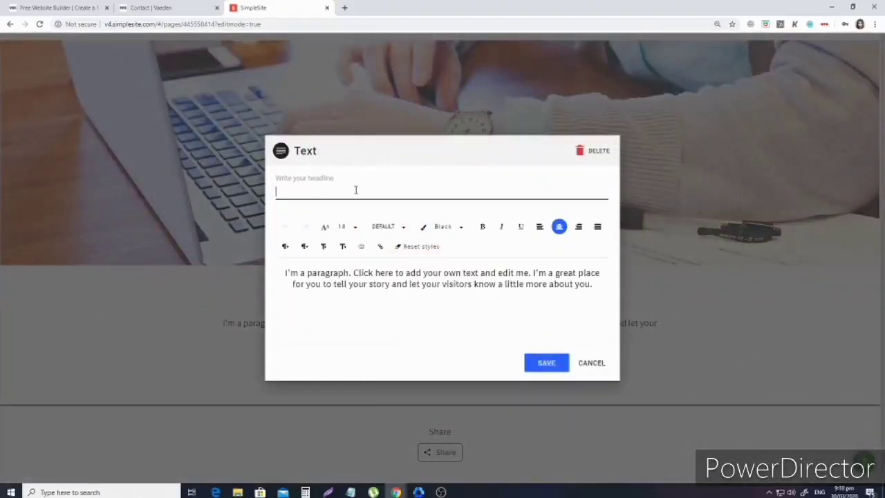
text(Need)
key(BackSpace)
key(BackSpace)
text(ed )
text(a dep)
text(n)
key(BackSpace)
text(e)
text(nd)
key(BackSpace)
key(BackSpace)
key(BackSpace)
key(BackSpace)
key(BackSpace)
key(BackSpace)
key(BackSpace)
key(BackSpace)
key(BackSpace)
key(BackSpace)
key(BackSpace)
key(BackSpace)
text(Are you a bus)
key(BackSpace)
key(BackSpace)
key(BackSpace)
text(busibness)
key(BackSpace)
key(BackSpace)
key(BackSpace)
key(BackSpace)
key(BackSpace)
key(BackSpace)
key(BackSpace)
key(BackSpace)
key(BackSpace)
text(in need of a helping hand)
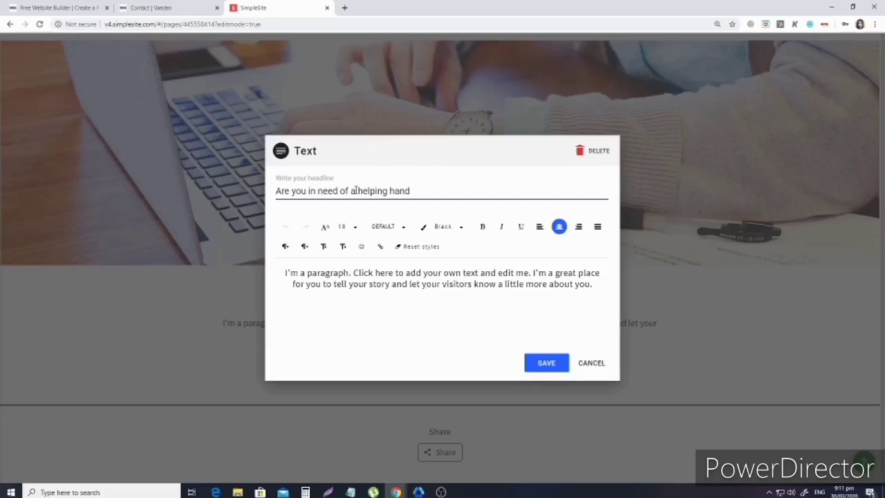
text( to)
text(or you)
text(r blu)
text(usiness?)
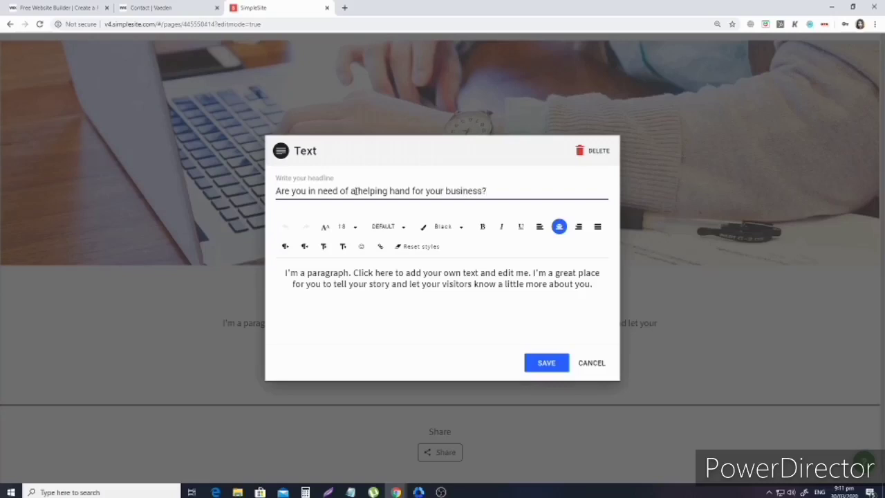
Replace the placeholder paragraph with 'You're on the right page!' and an intro about scaling your business.
click(420, 284)
key(ctrl+a)
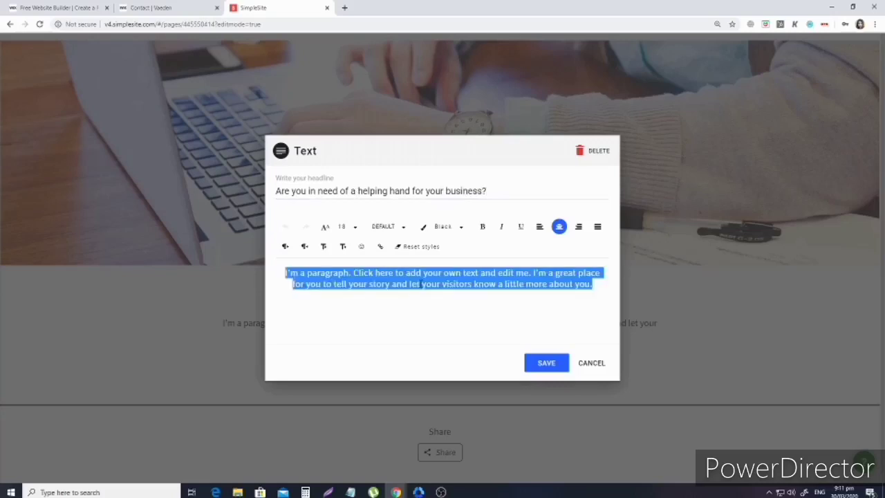
key(BackSpace)
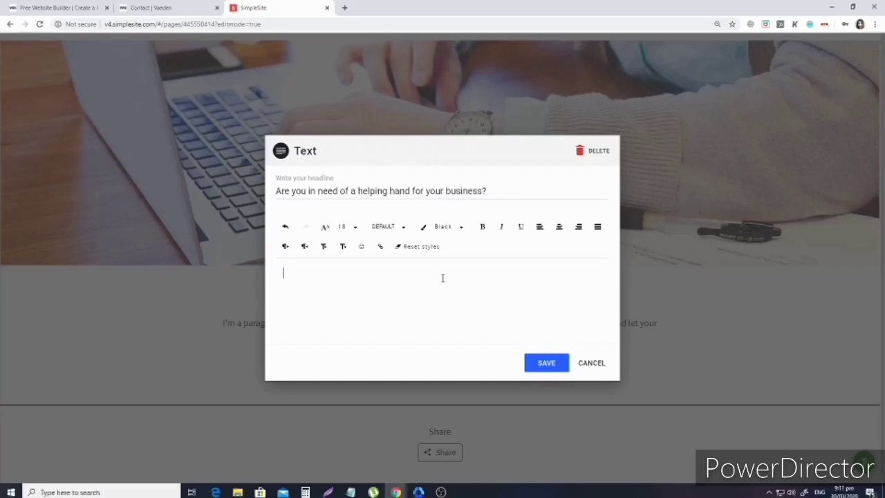
text(Welc)
key(BackSpace)
key(BackSpace)
key(BackSpace)
key(BackSpace)
text(You're on the right)
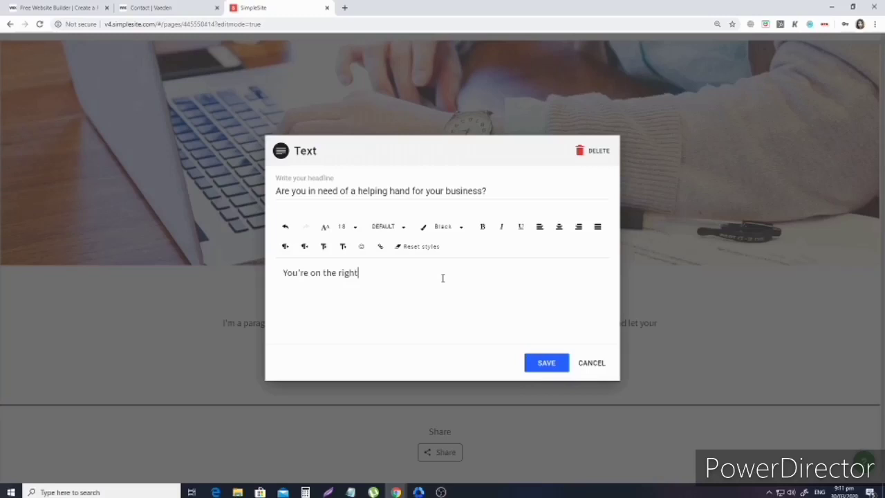
text( page)
text(! I have multiple skills and)
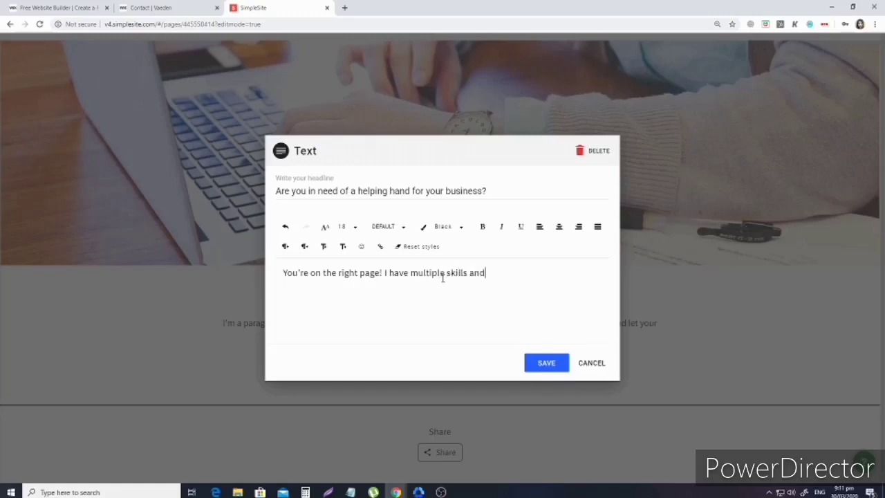
text( services that )
text(i9 ca)
key(BackSpace)
key(BackSpace)
text(I can offer t)
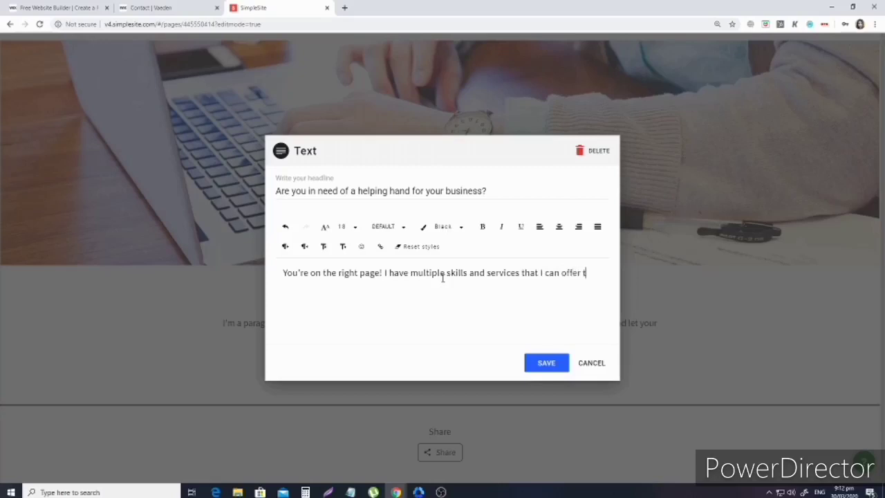
text(o help you scale your)
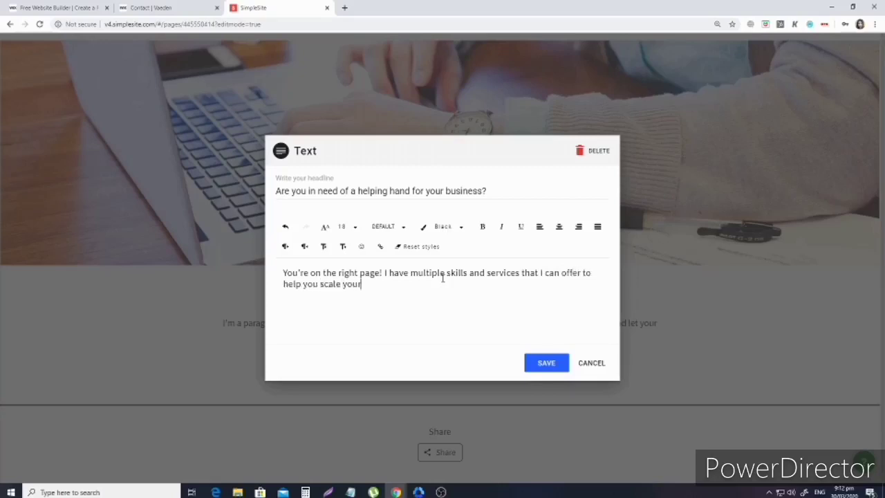
text( business.)
Add a dashed services list below the intro, starting with cold calling and appointment setting.
key(Return)
text(-cold ca)
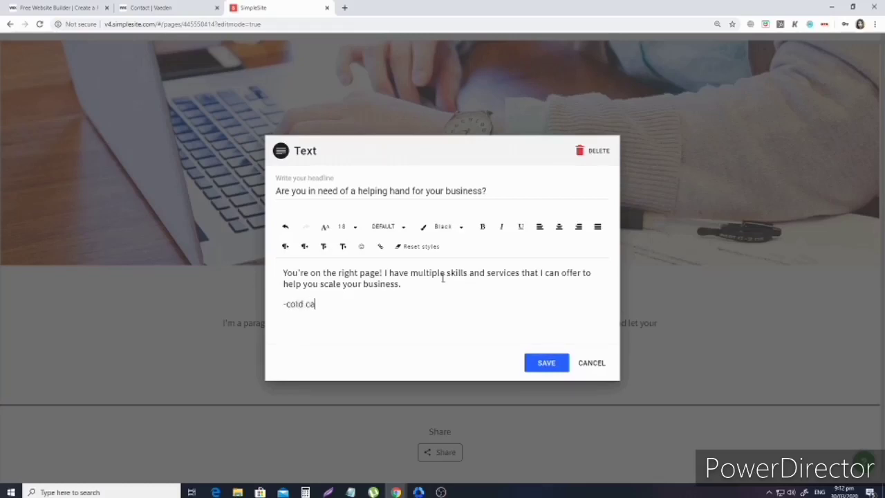
text(lling)
key(Return)
text(a)
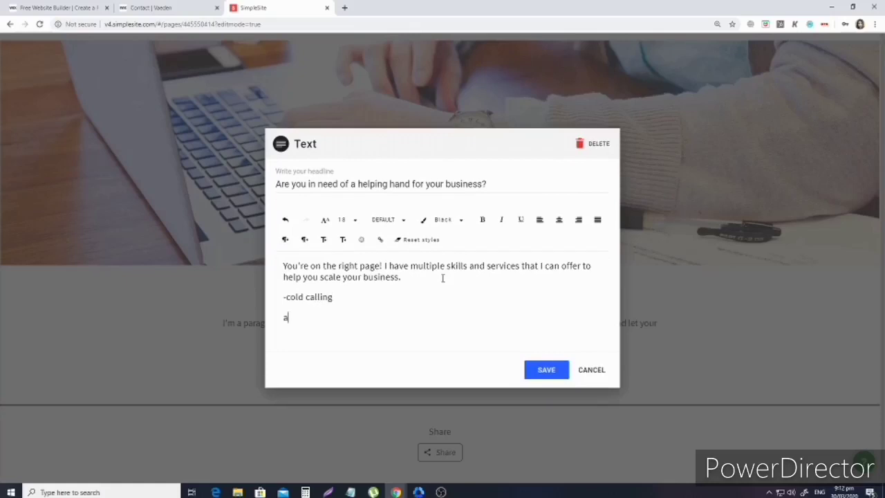
key(BackSpace)
text(-email mana)
key(BackSpace)
key(BackSpace)
key(BackSpace)
key(BackSpace)
key(BackSpace)
key(BackSpace)
key(BackSpace)
key(BackSpace)
key(BackSpace)
key(BackSpace)
text(appointment setting)
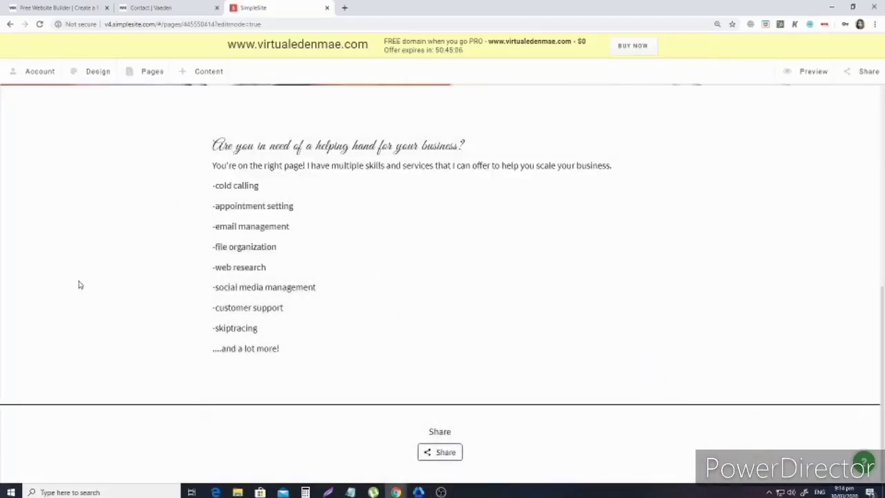
Select the whole headline in the text block, colour it Navy, and save.
scroll(342, 146, up, 1)
click(331, 150)
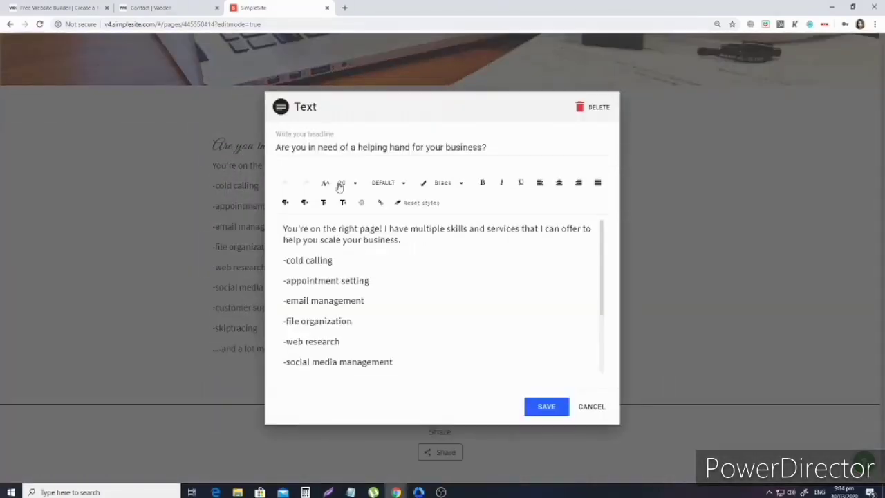
double_click(427, 148)
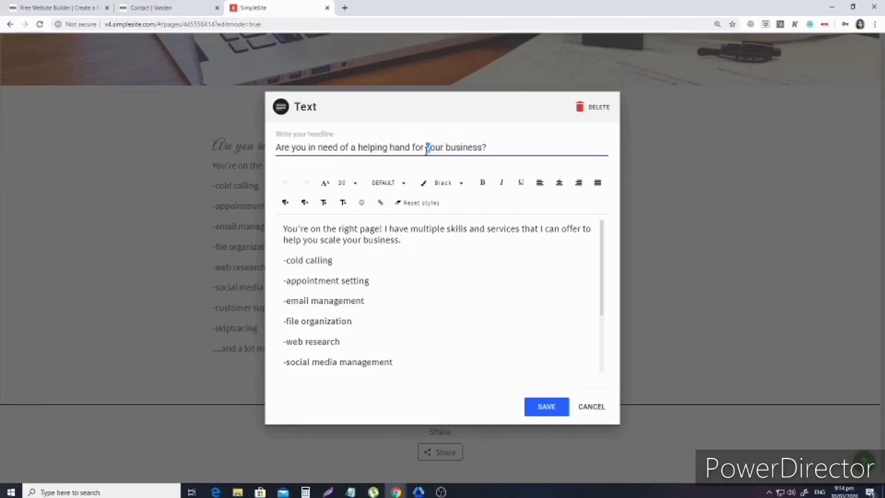
triple_click(426, 148)
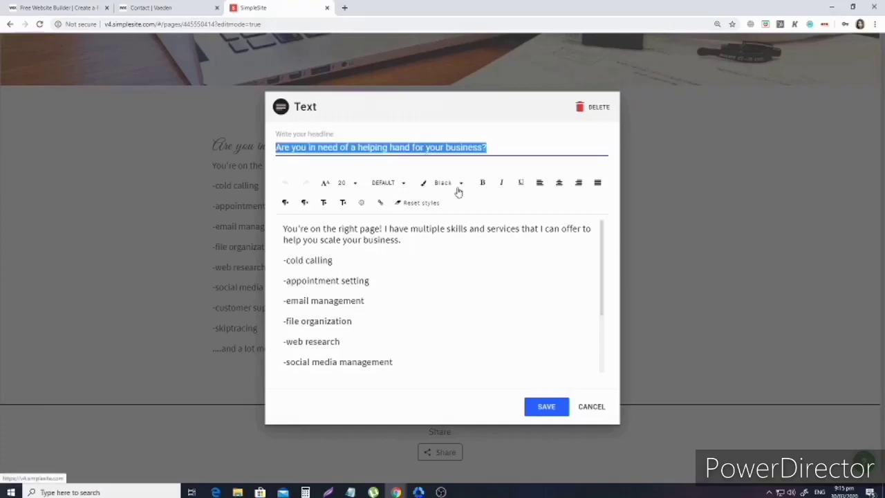
click(425, 185)
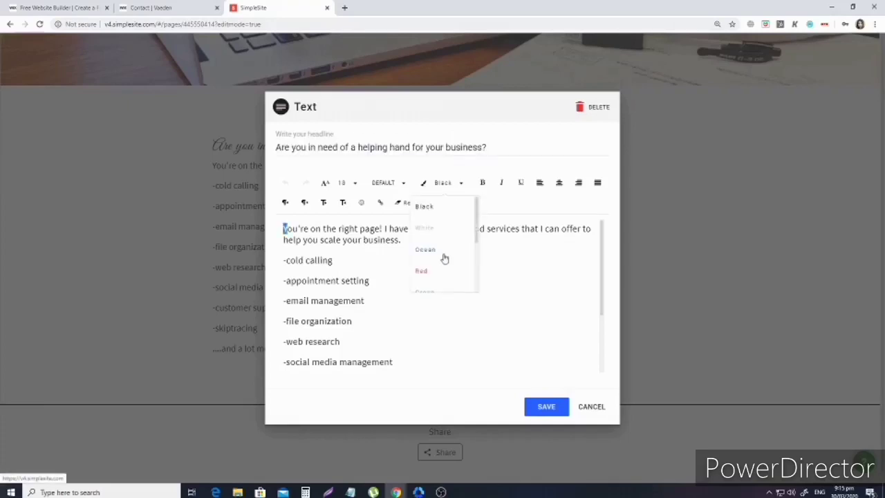
scroll(445, 259, down, 3)
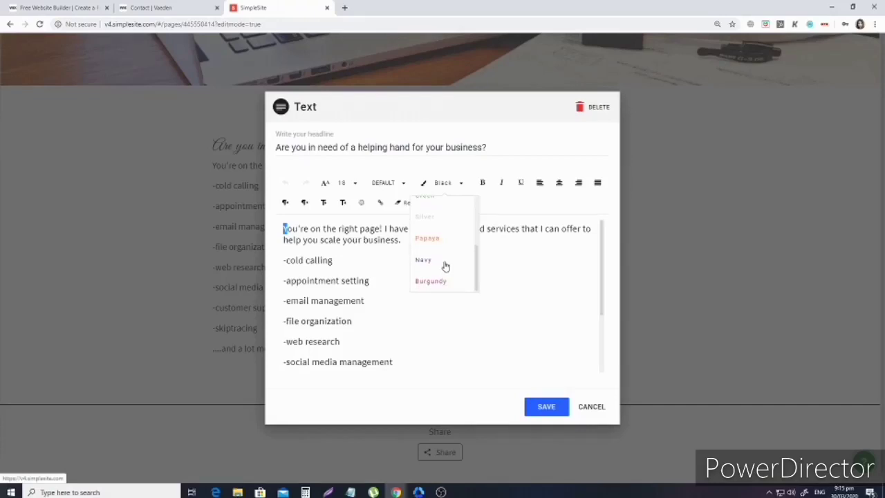
click(444, 261)
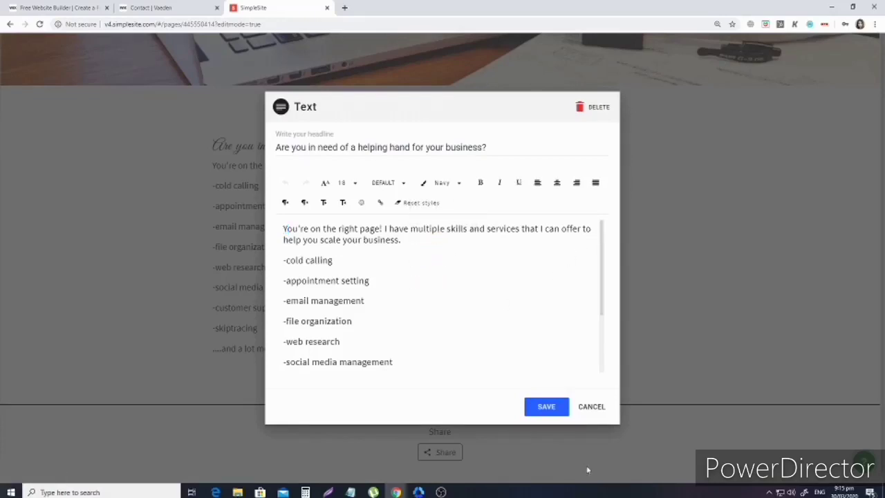
click(546, 407)
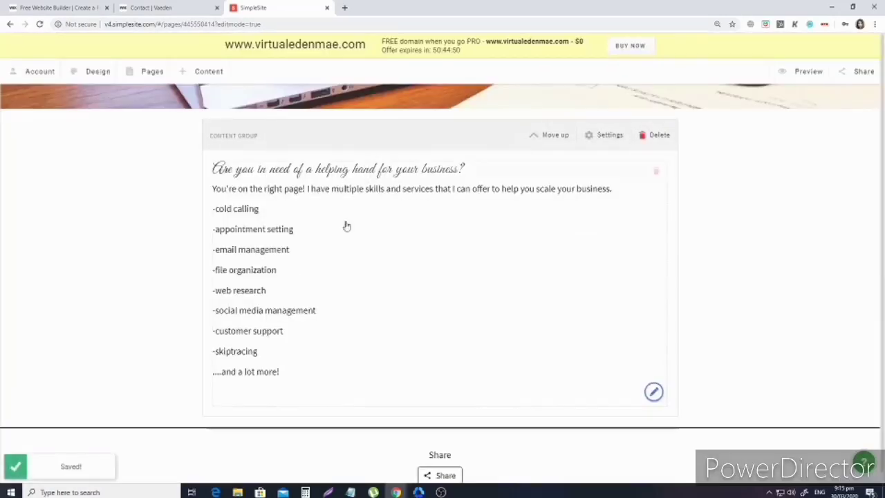
Go to the Portfolio page and open the Add Content element list.
scroll(331, 263, up, 2)
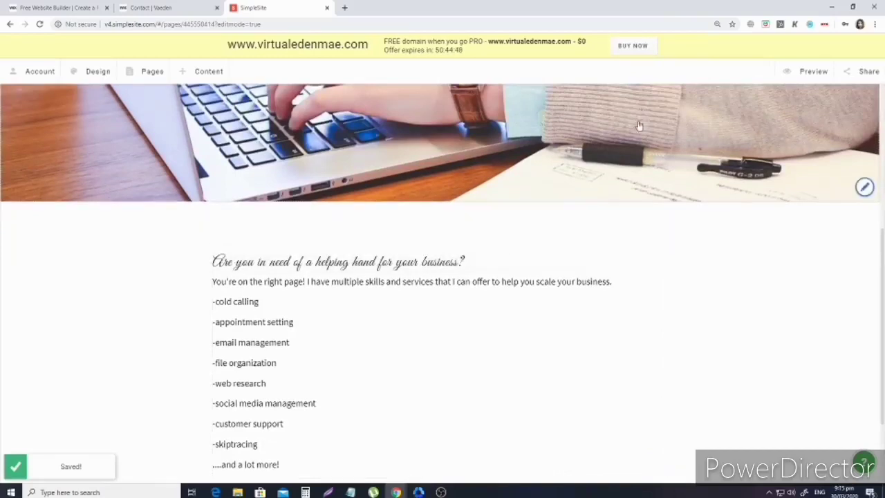
scroll(391, 318, down, 2)
scroll(349, 300, up, 3)
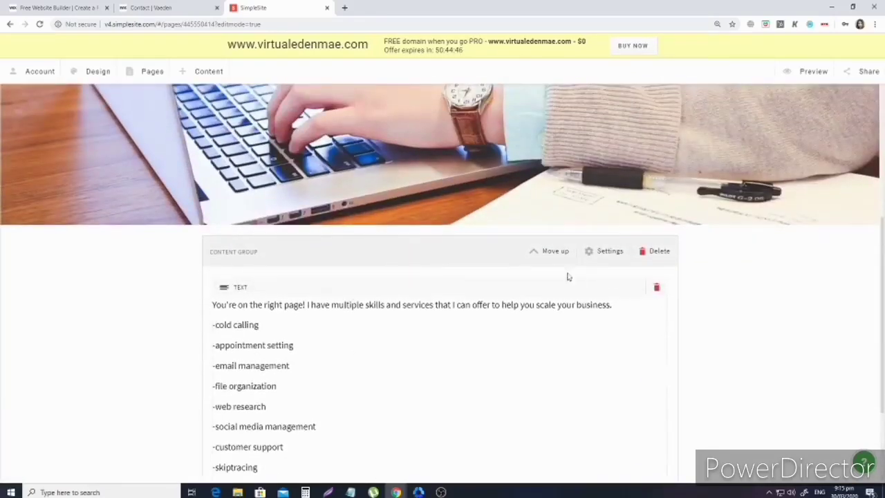
scroll(622, 290, down, 2)
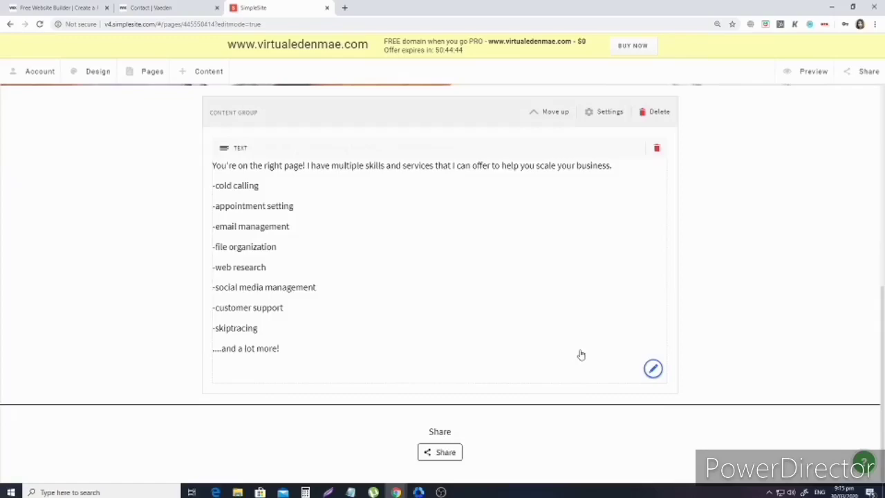
scroll(537, 357, up, 7)
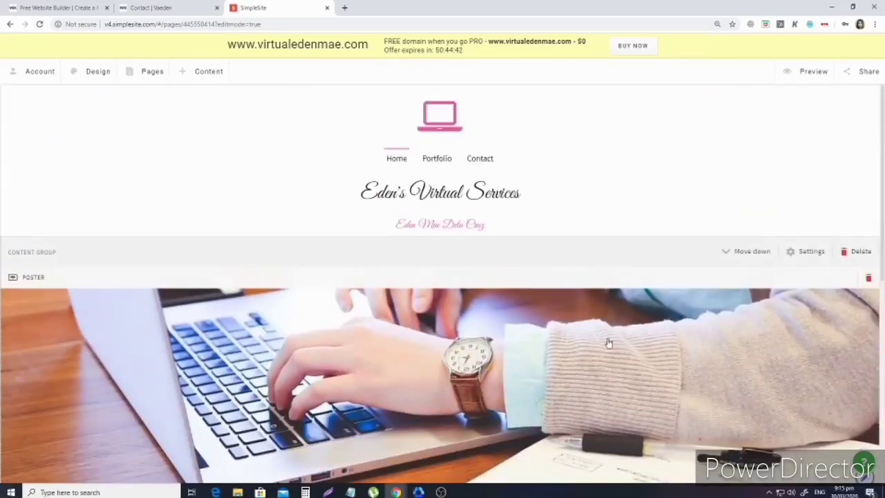
scroll(608, 343, down, 6)
scroll(427, 302, up, 3)
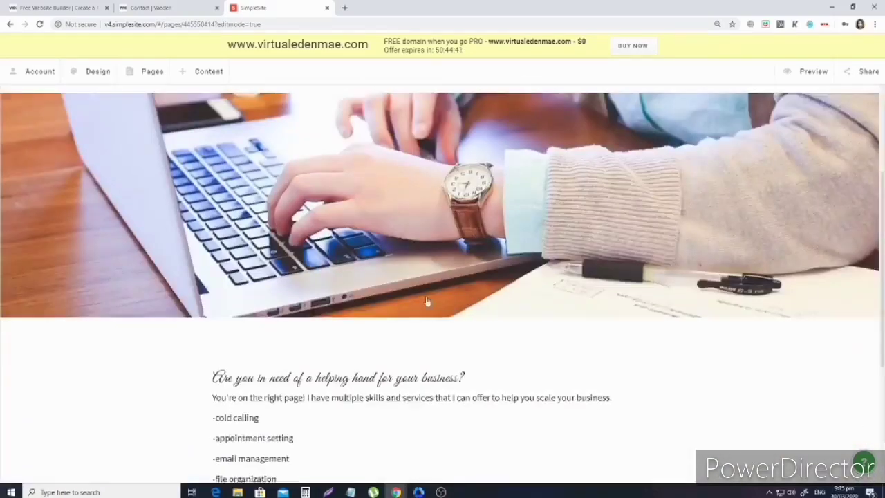
scroll(426, 302, up, 3)
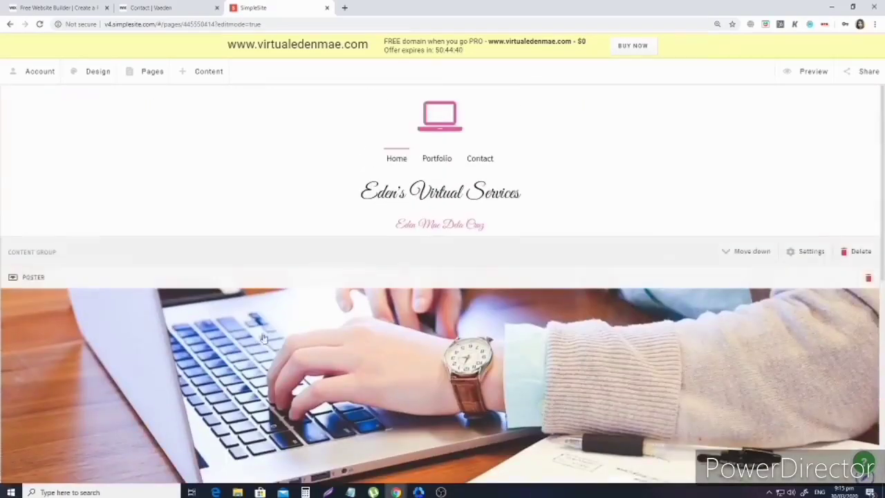
click(440, 158)
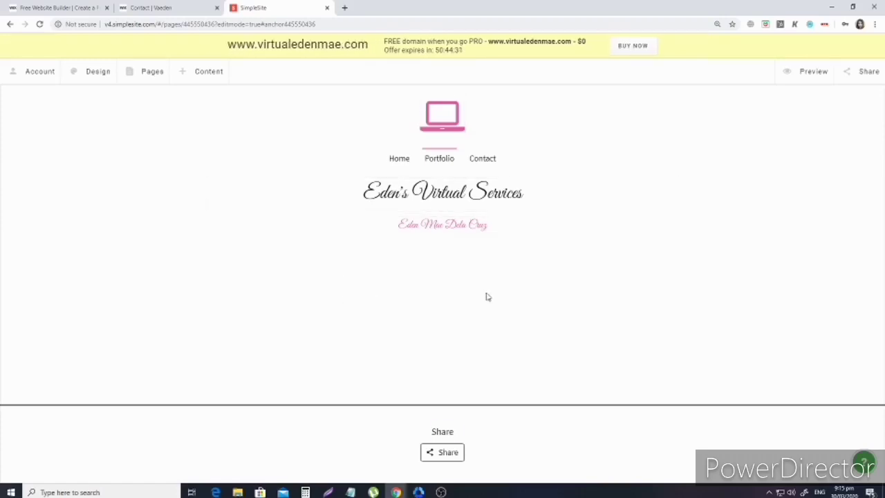
click(216, 81)
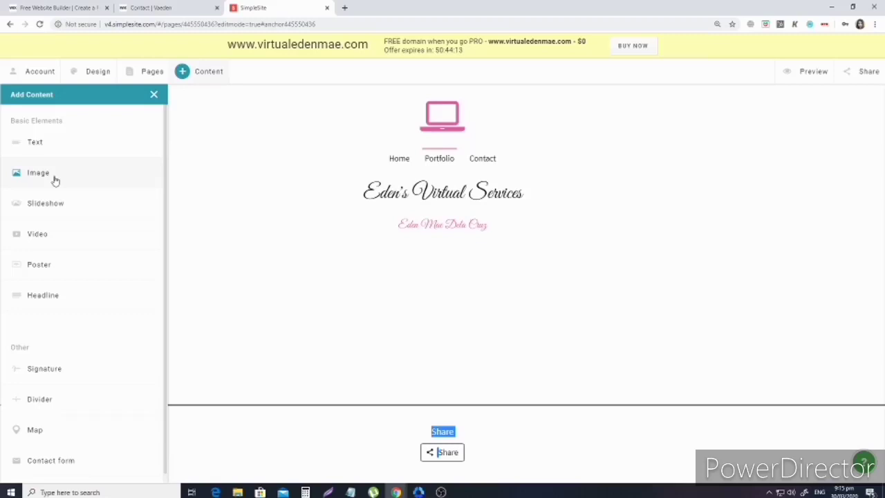
Insert an image block and upload the 'Sell your house fast' file into it.
click(55, 178)
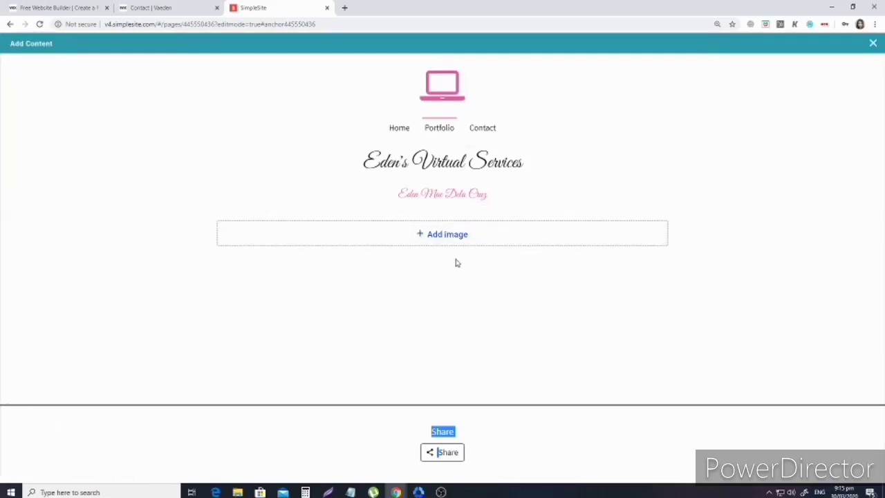
click(448, 235)
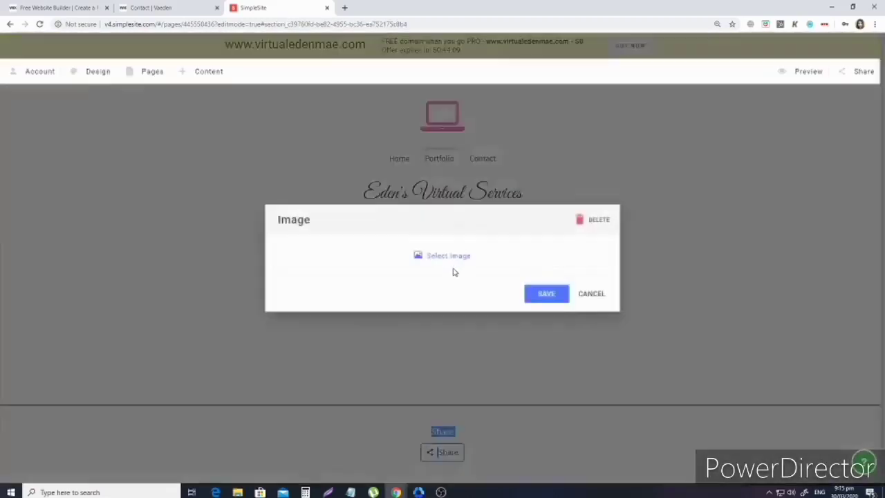
click(446, 256)
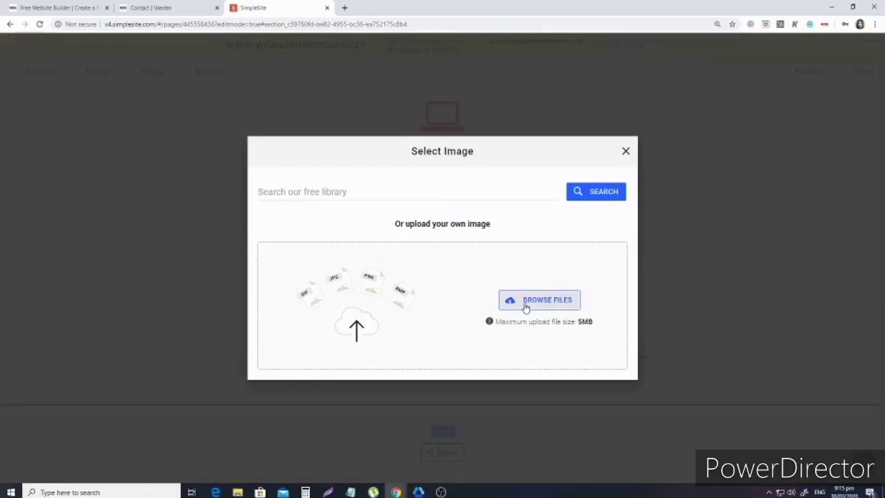
click(526, 302)
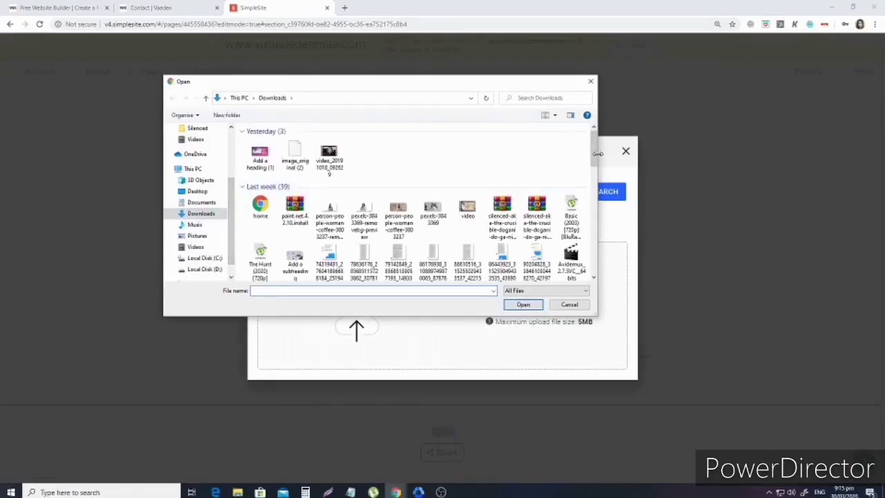
drag(598, 154, 602, 153)
scroll(173, 247, down, 1)
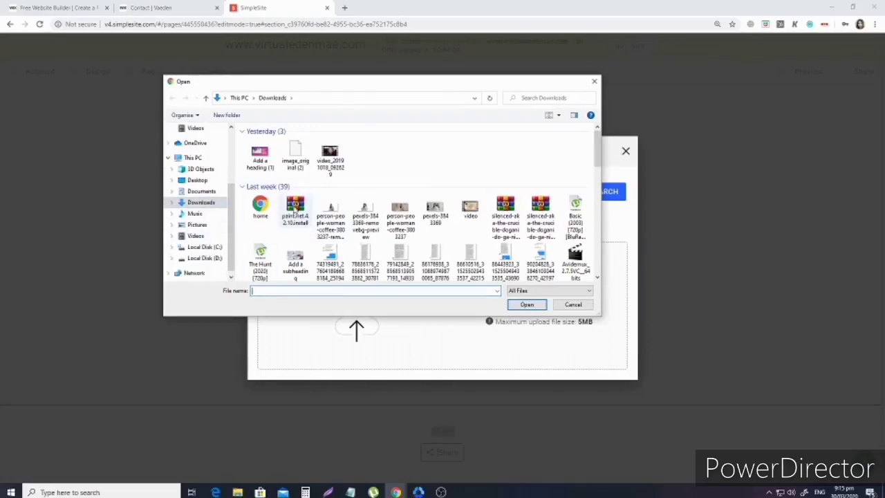
scroll(294, 212, down, 3)
scroll(446, 206, down, 5)
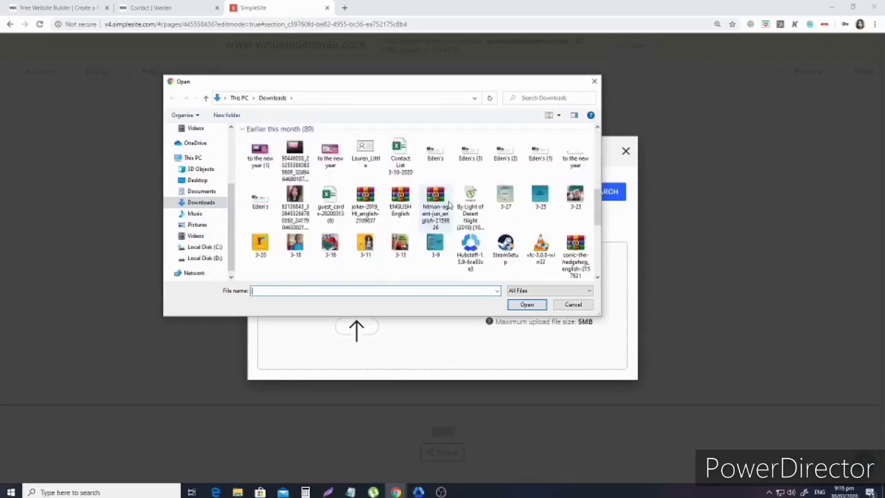
scroll(486, 217, down, 3)
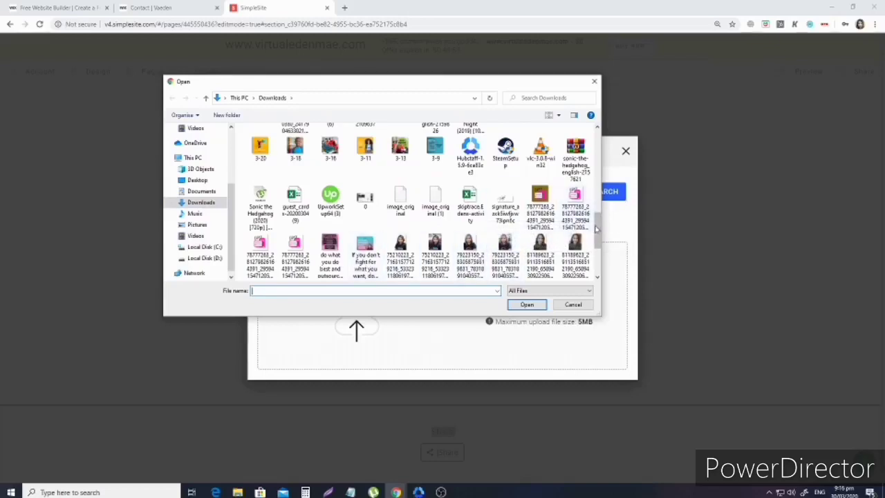
drag(596, 228, 597, 269)
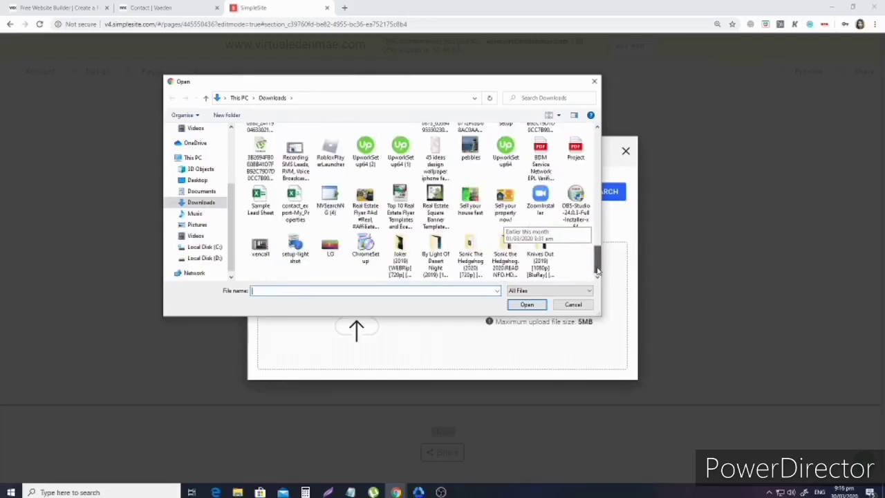
click(473, 199)
click(525, 305)
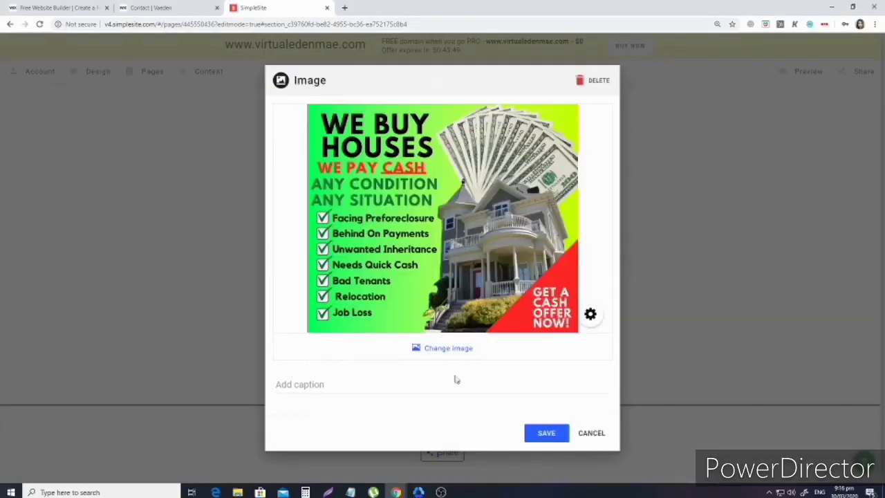
Caption the image 'Ad infographic' and save the block.
click(402, 387)
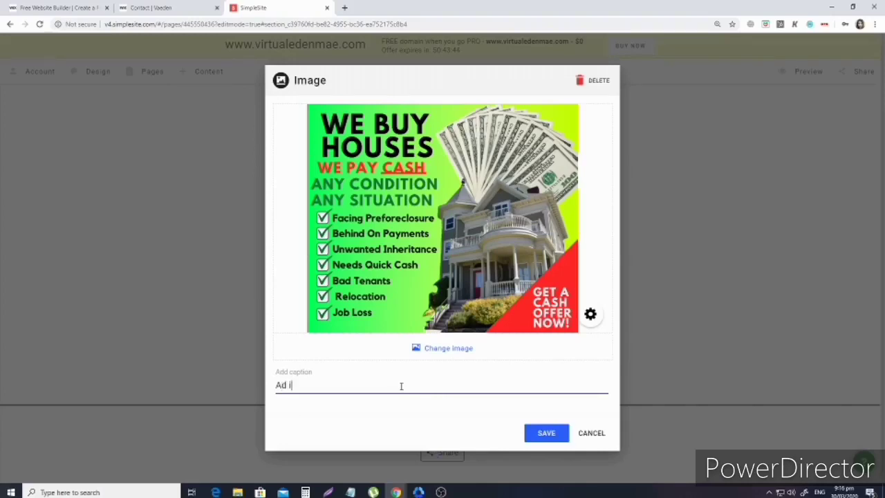
text(Ad infographic)
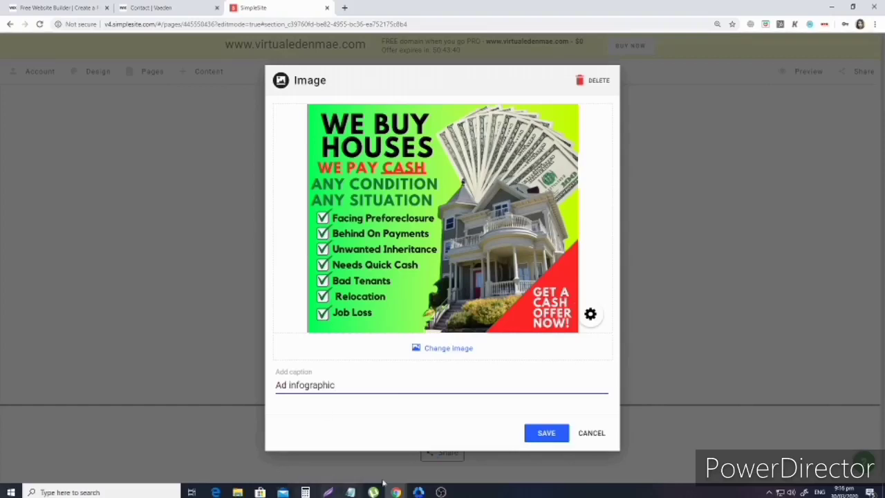
click(546, 433)
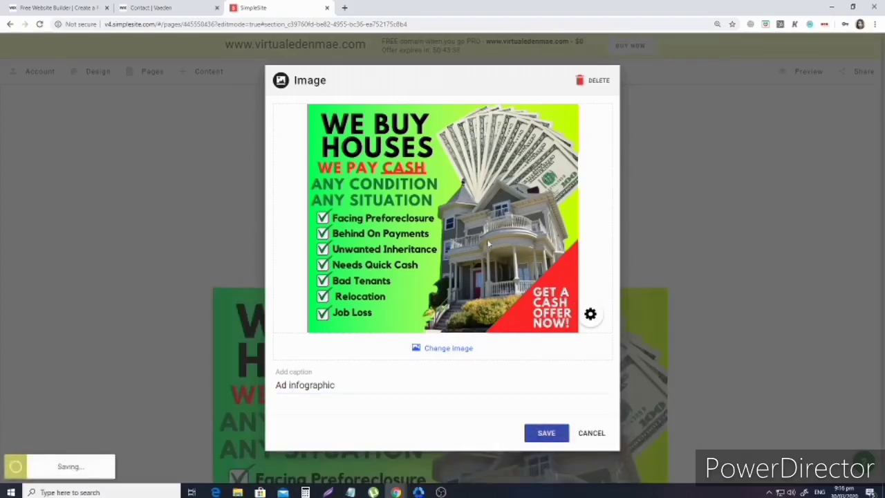
scroll(733, 325, down, 5)
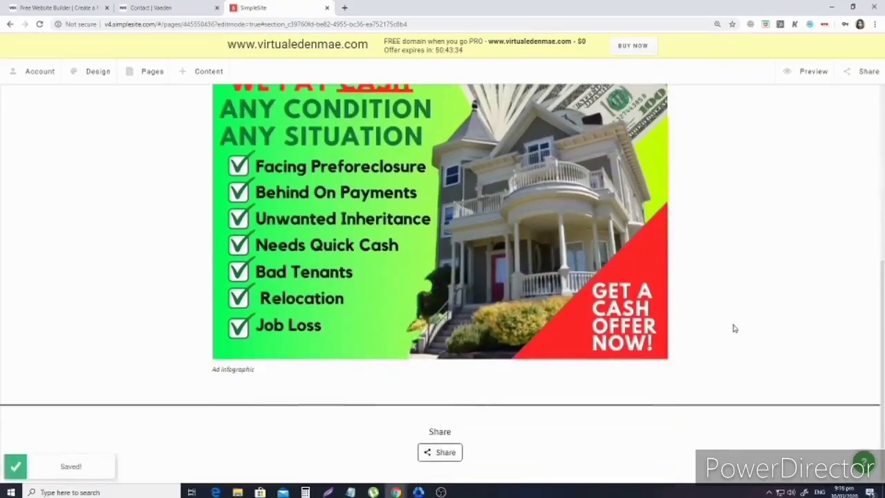
scroll(165, 205, up, 1)
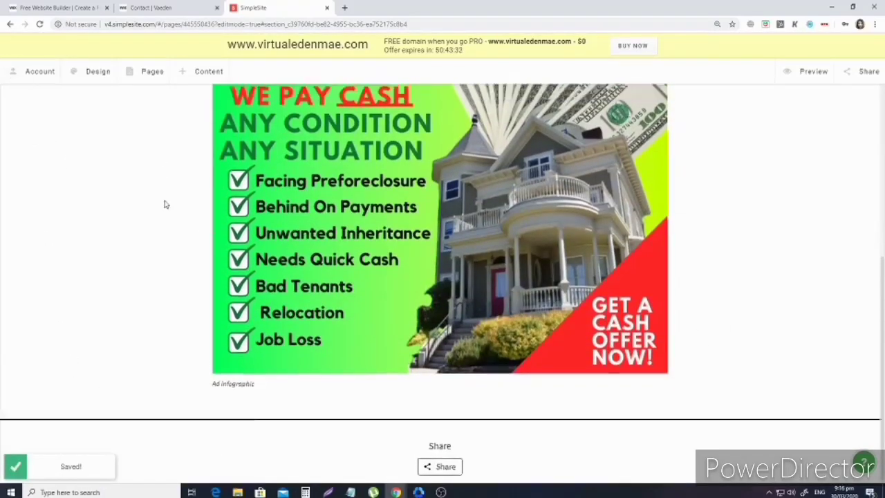
scroll(165, 204, up, 5)
click(209, 78)
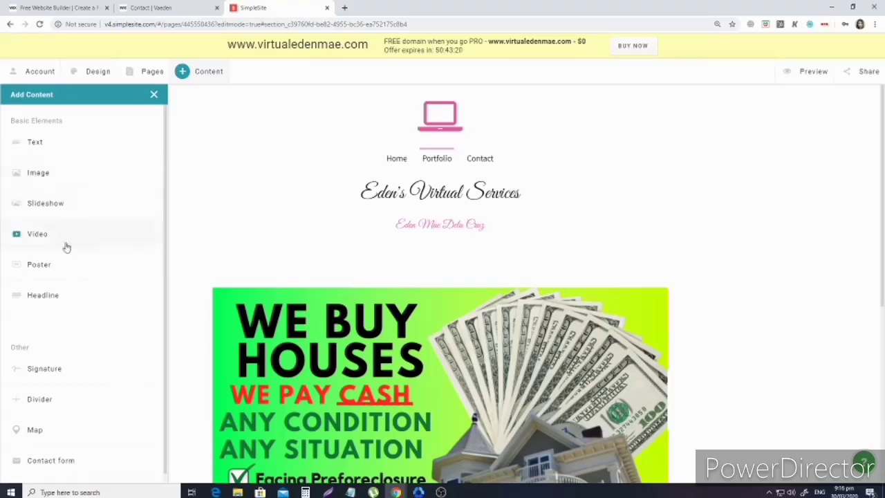
scroll(261, 289, down, 1)
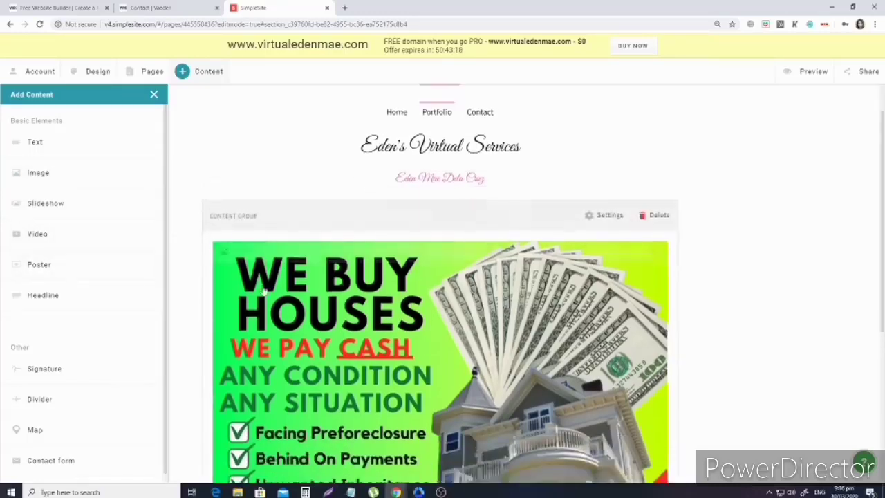
scroll(264, 291, down, 4)
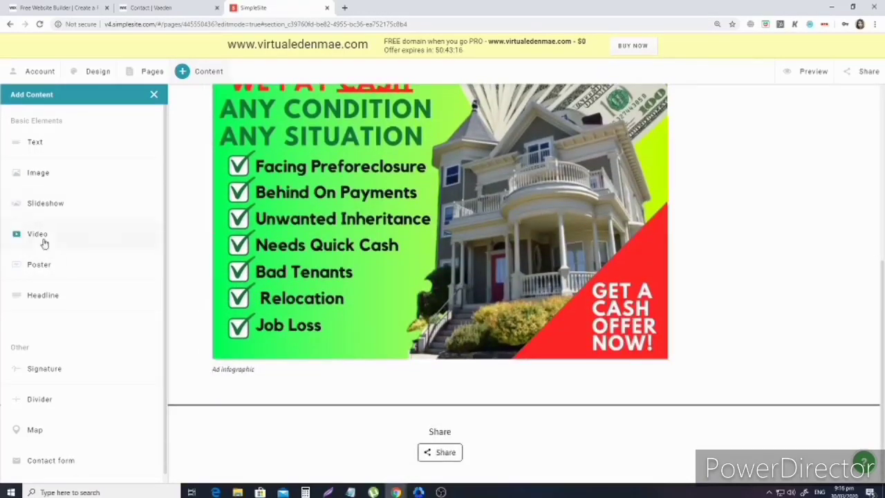
scroll(69, 298, down, 1)
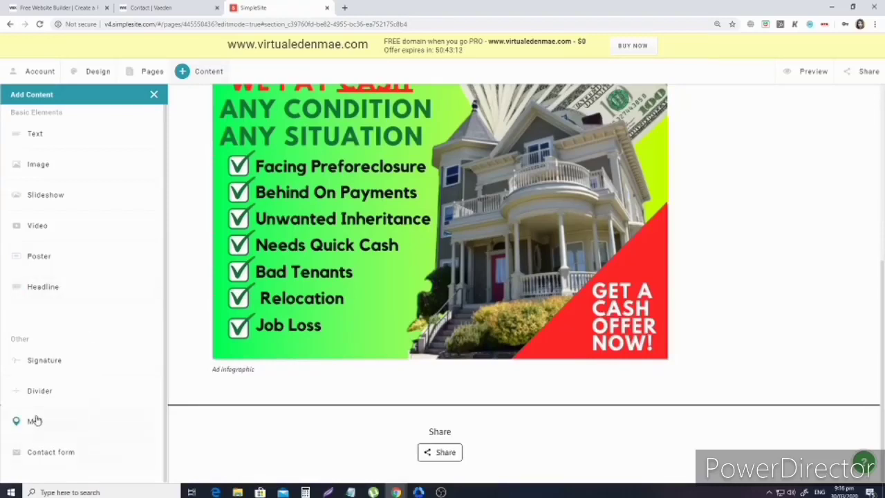
scroll(63, 163, up, 1)
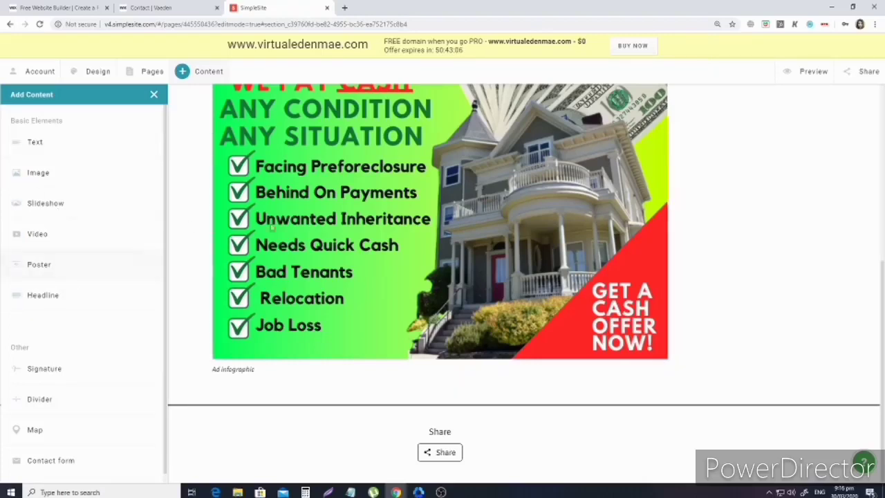
scroll(277, 291, up, 3)
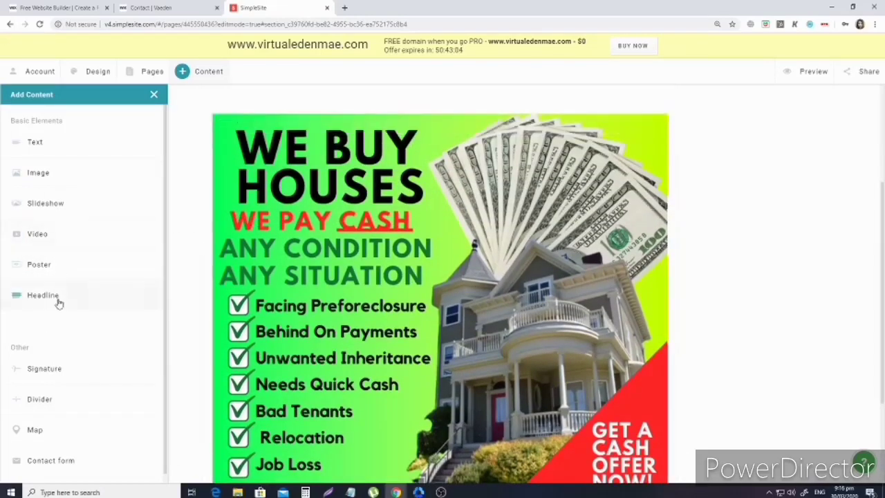
scroll(198, 182, up, 4)
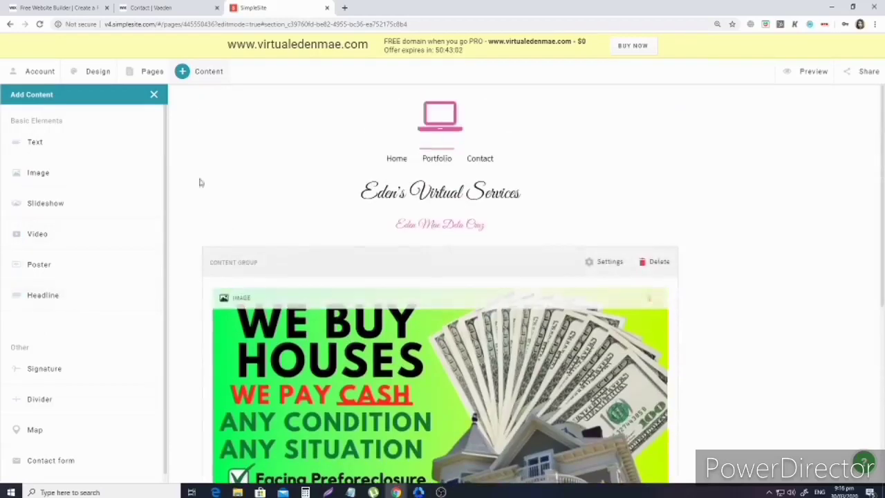
click(154, 96)
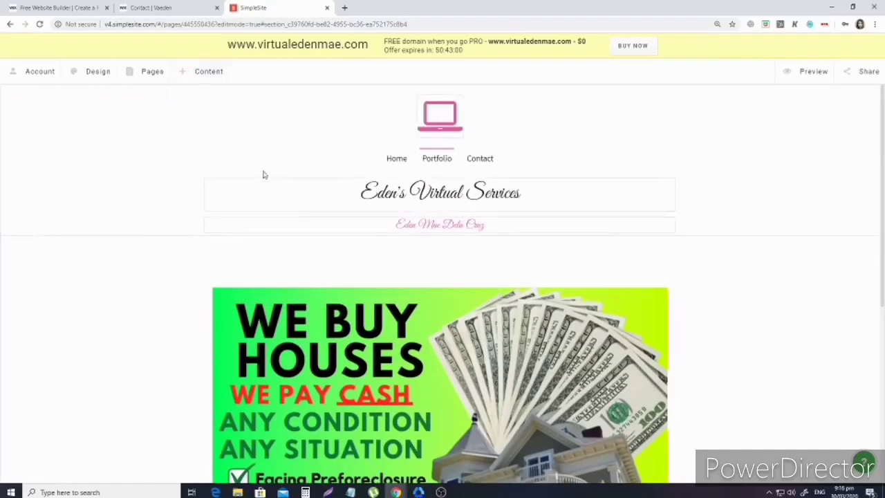
scroll(365, 367, down, 5)
scroll(366, 373, up, 5)
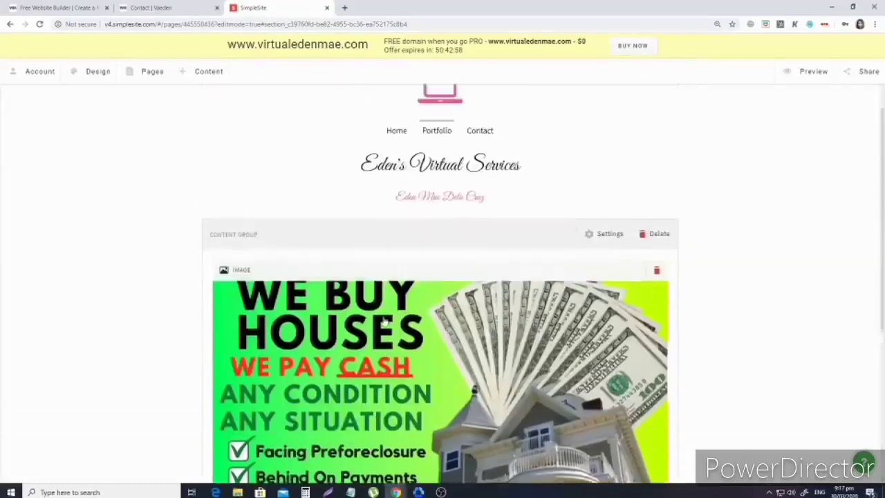
scroll(378, 346, down, 4)
scroll(378, 346, down, 2)
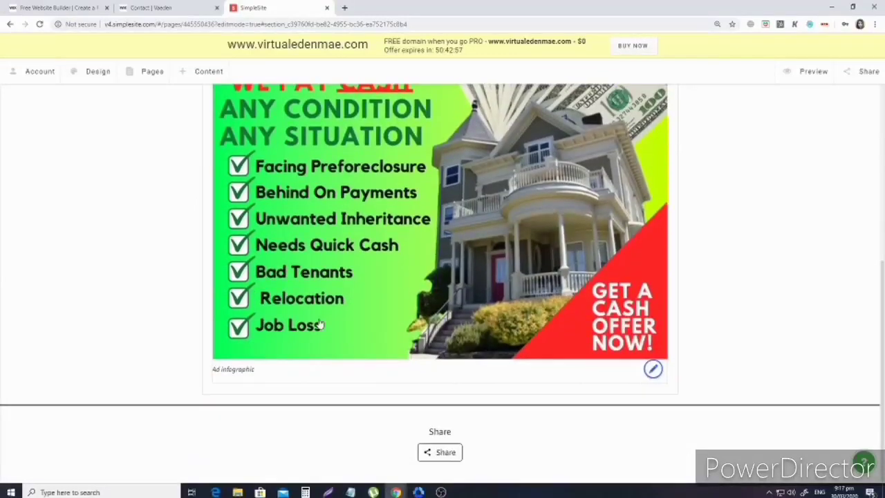
Start placing another image block, then cancel the placement.
click(182, 72)
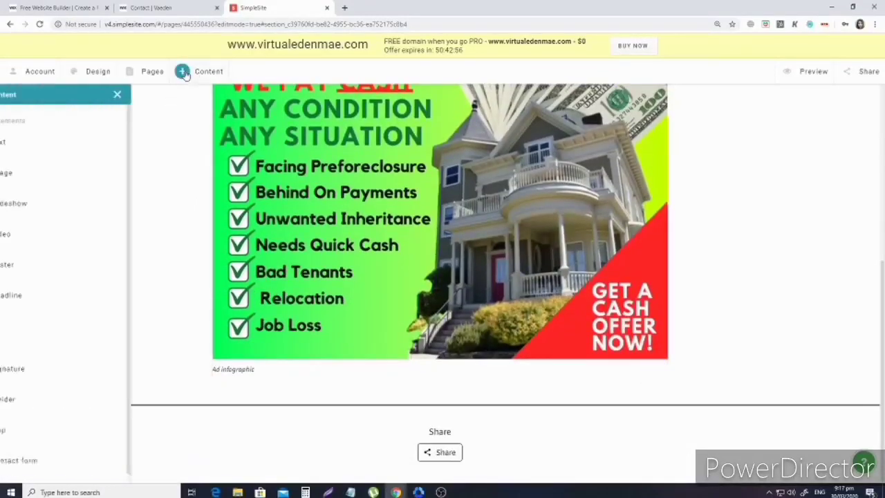
click(49, 174)
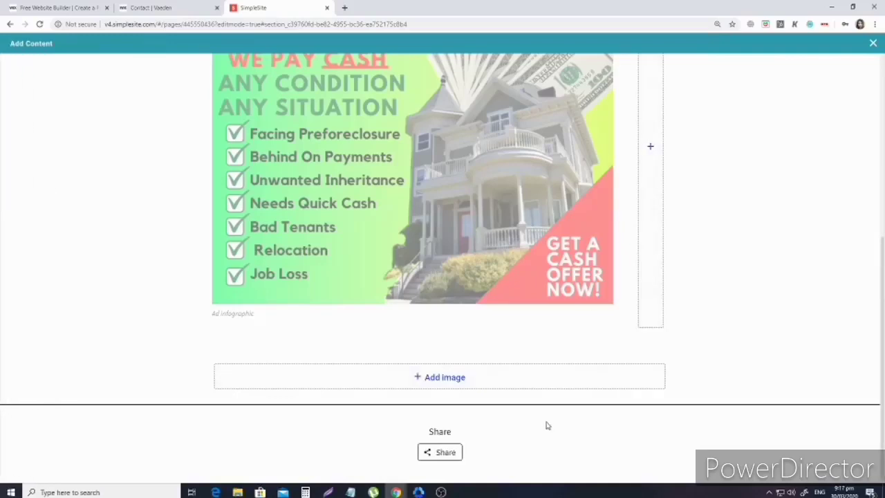
scroll(545, 425, up, 4)
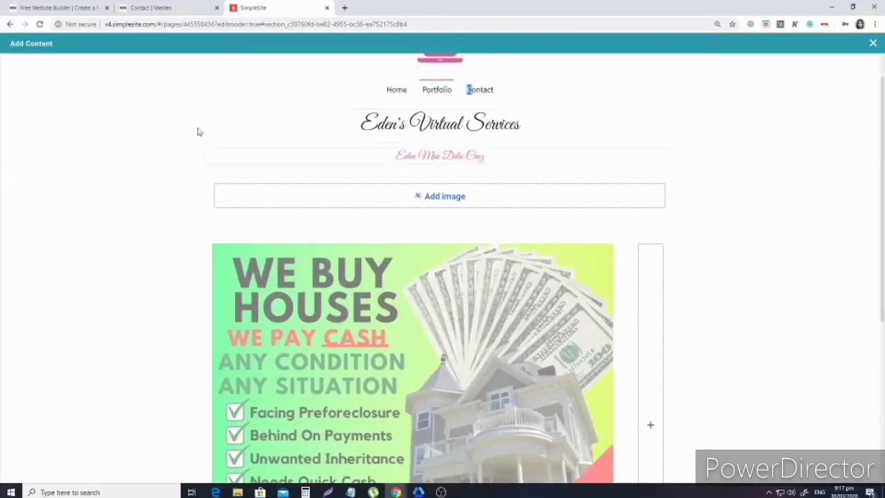
scroll(91, 217, down, 4)
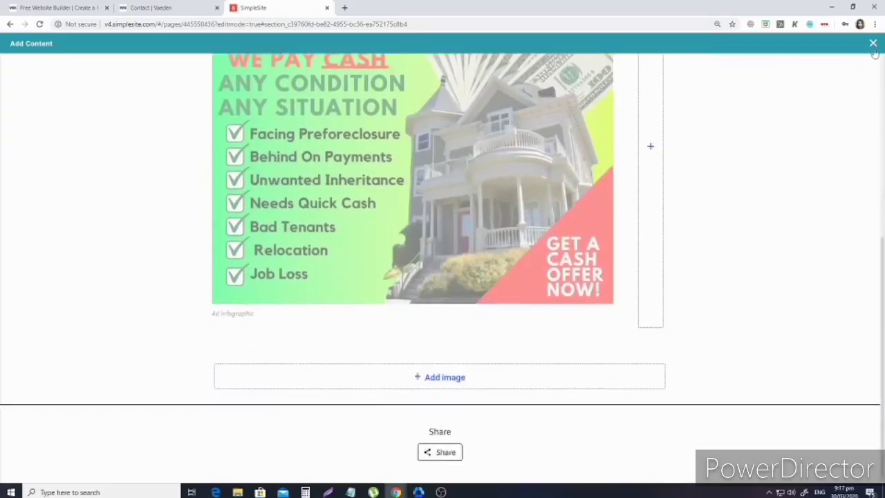
click(872, 44)
Add a slideshow block and upload the Sell your house fast, Sell your property now! and pebbles images.
click(200, 71)
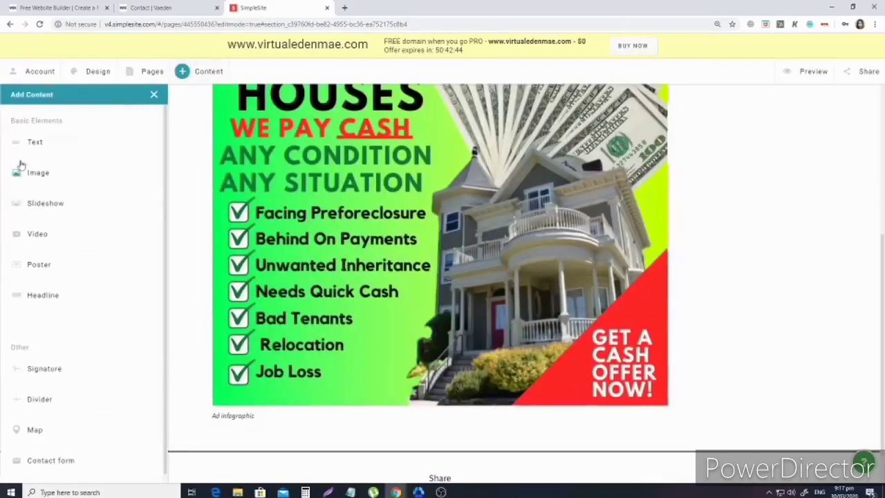
click(44, 207)
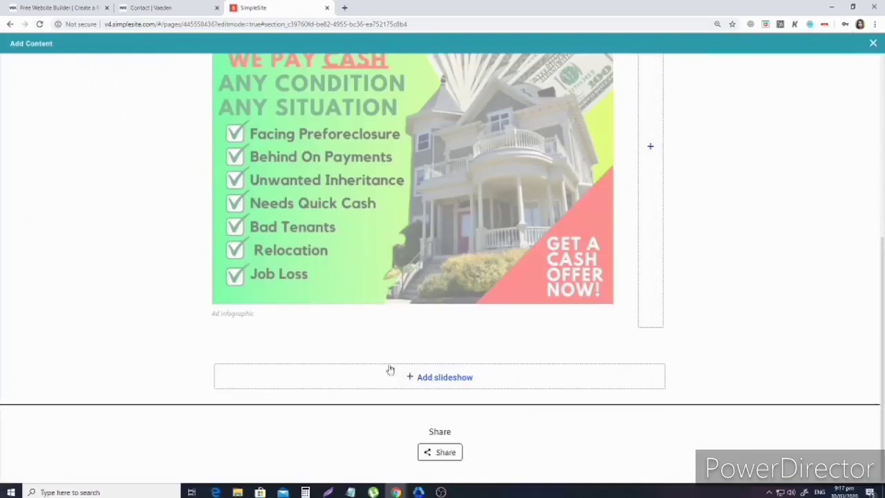
click(453, 385)
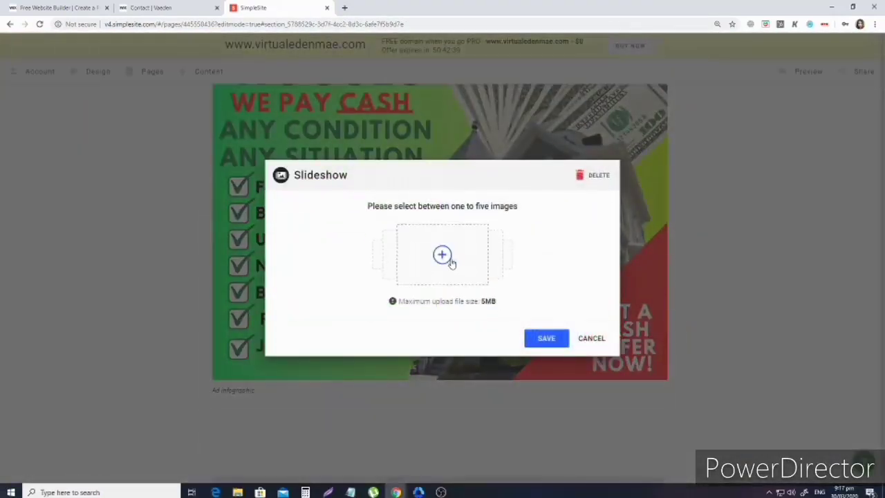
click(450, 262)
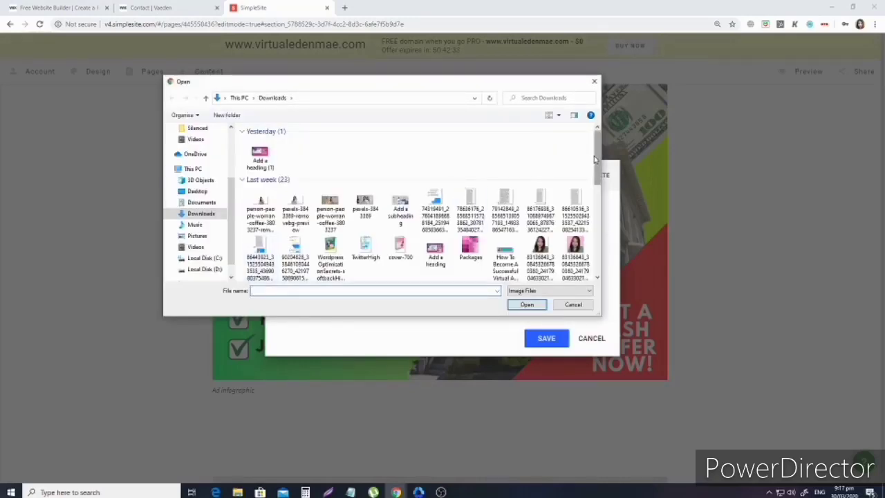
drag(594, 159, 595, 222)
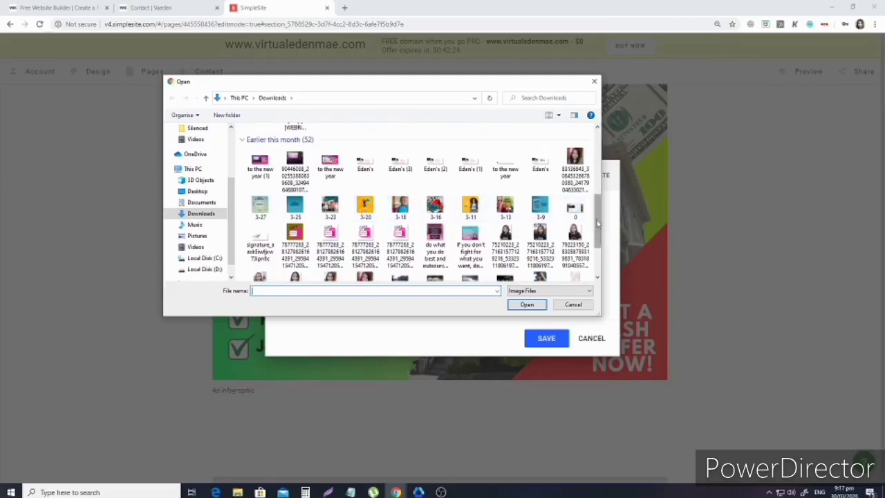
drag(596, 225, 596, 271)
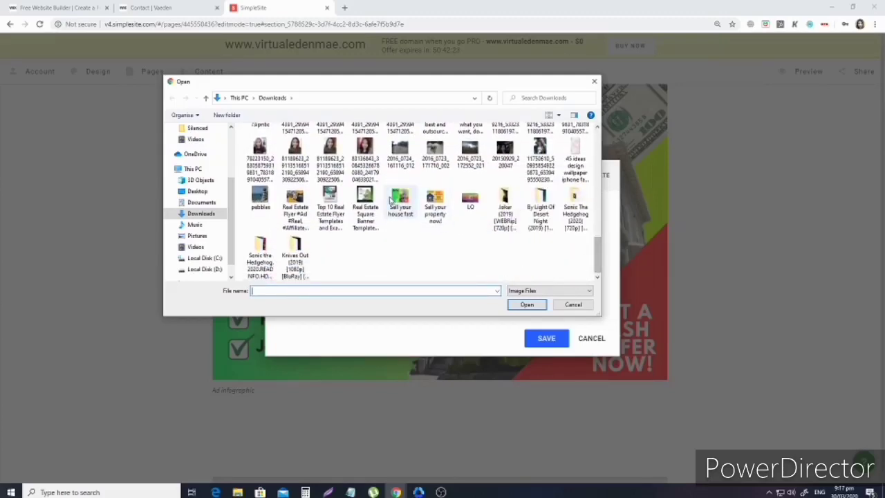
click(400, 200)
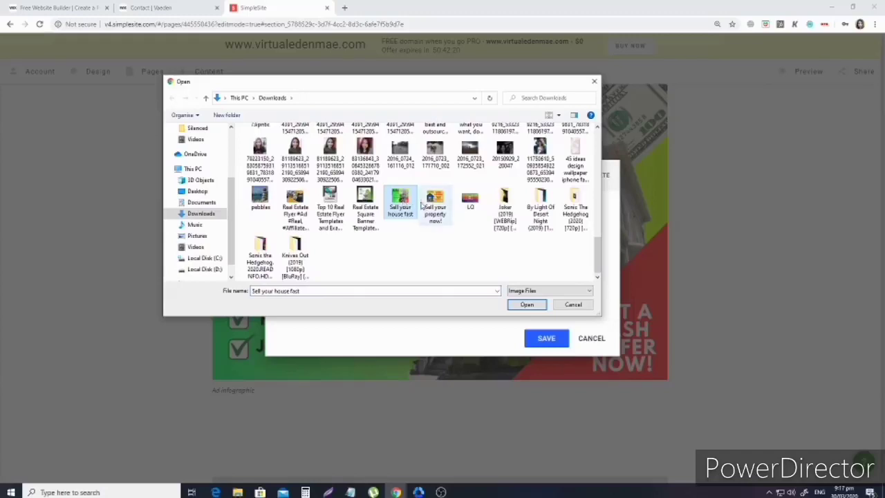
ctrl+click(443, 205)
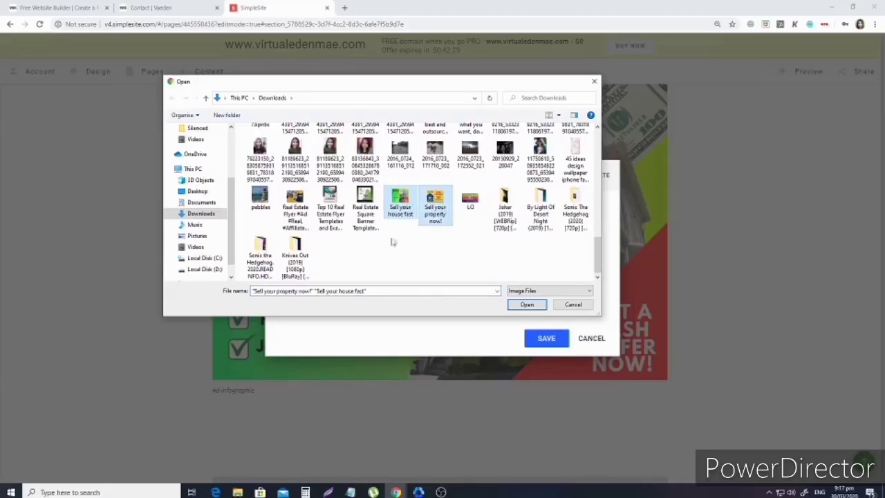
ctrl+click(260, 199)
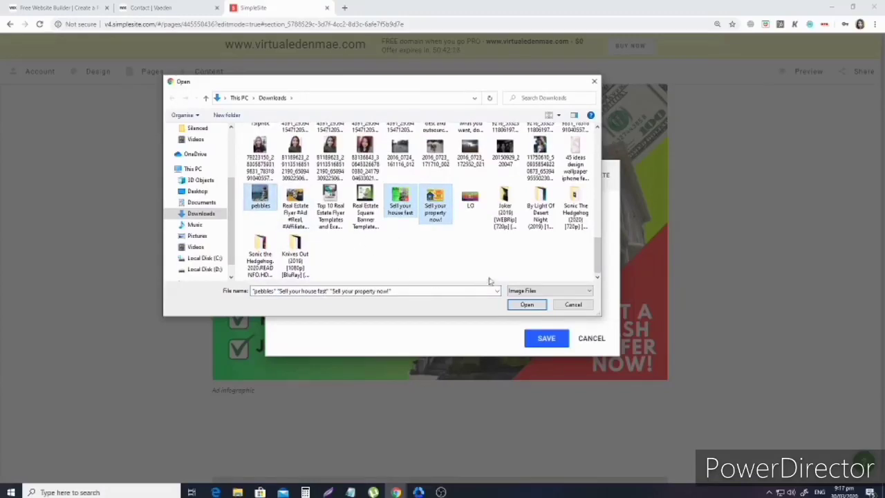
click(524, 304)
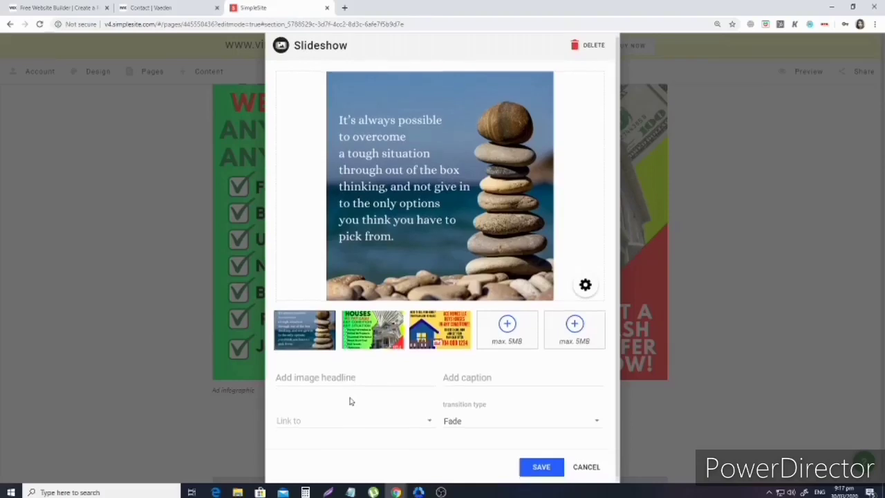
Give the slideshow the headline 'Infographics', keep the Fade transition, and save it.
click(346, 373)
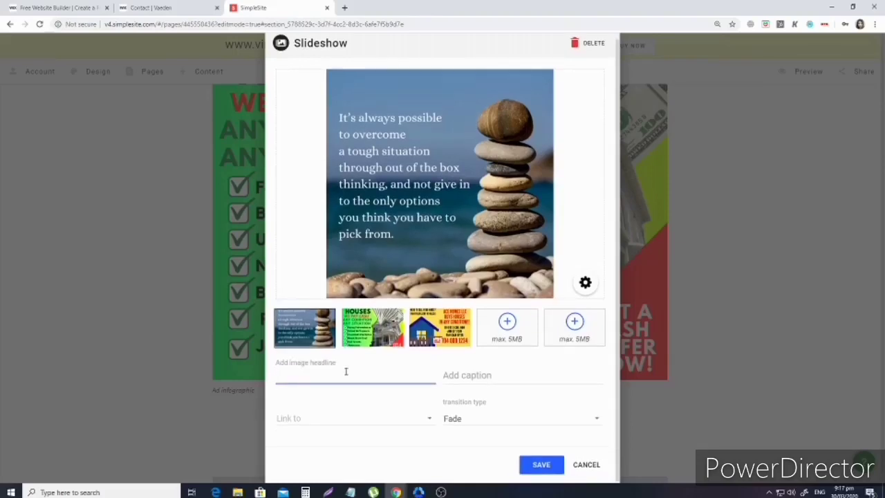
text(Infographics)
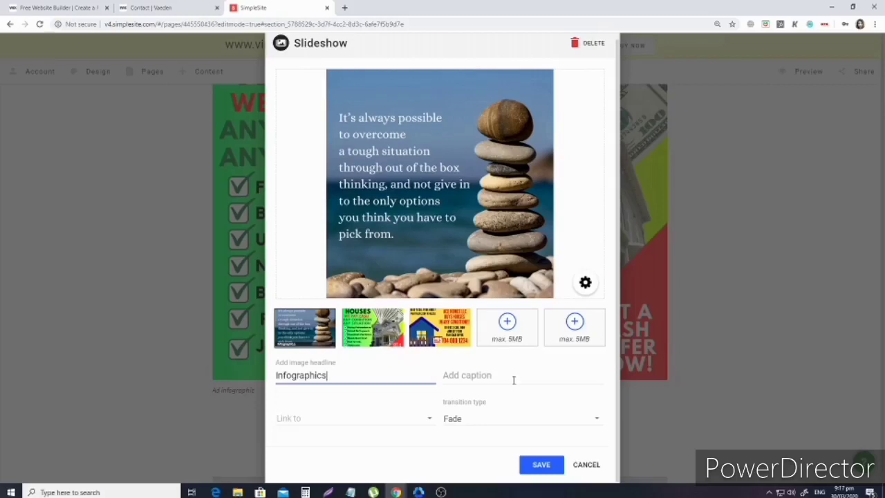
click(485, 419)
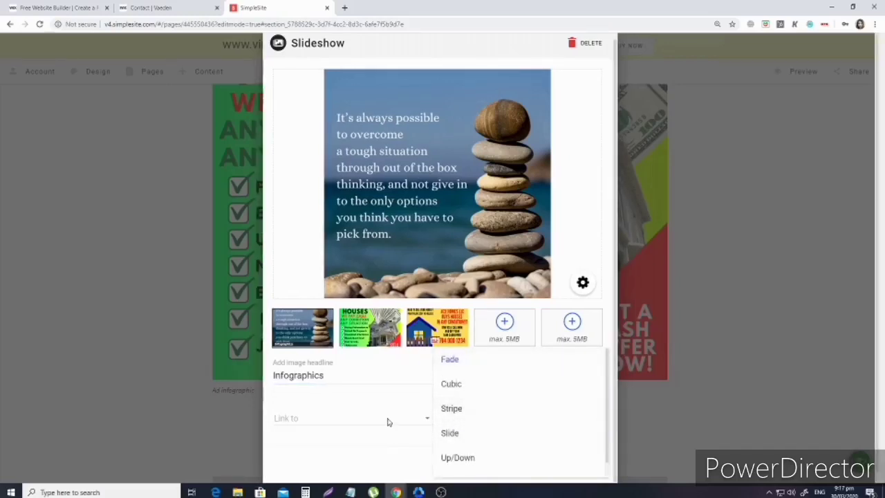
click(461, 360)
click(546, 466)
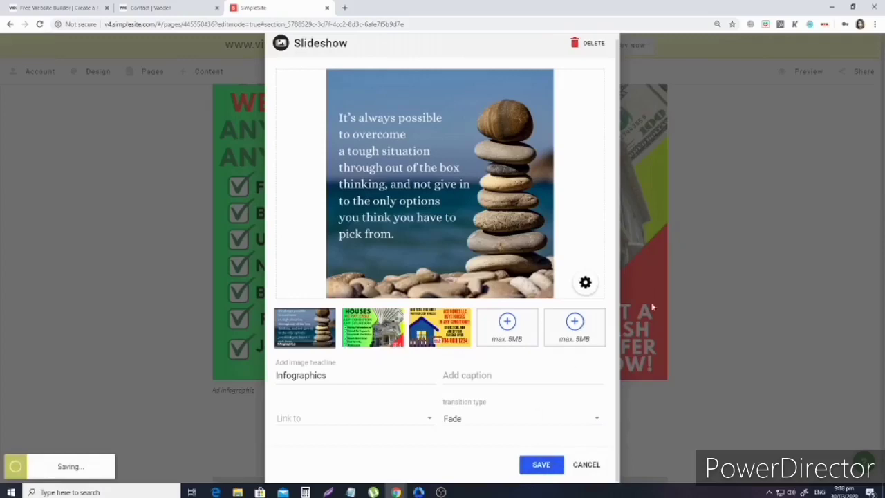
scroll(501, 303, up, 3)
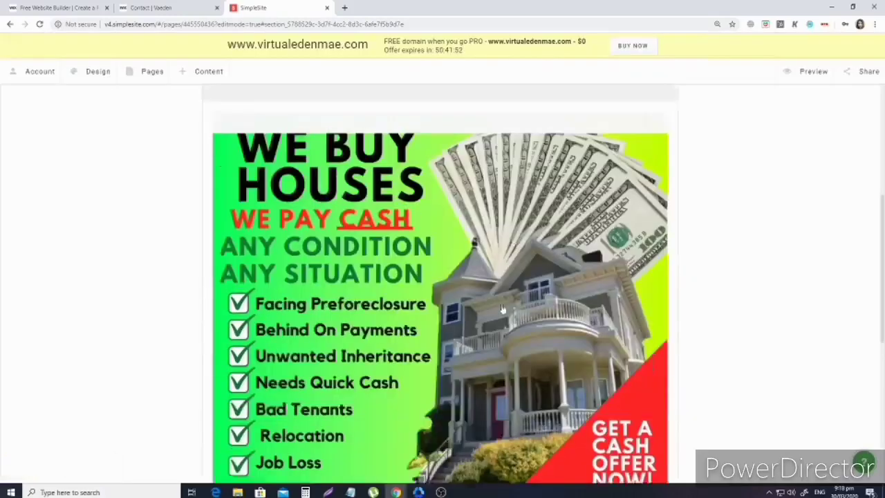
scroll(558, 265, down, 3)
scroll(558, 265, down, 3)
scroll(614, 284, up, 5)
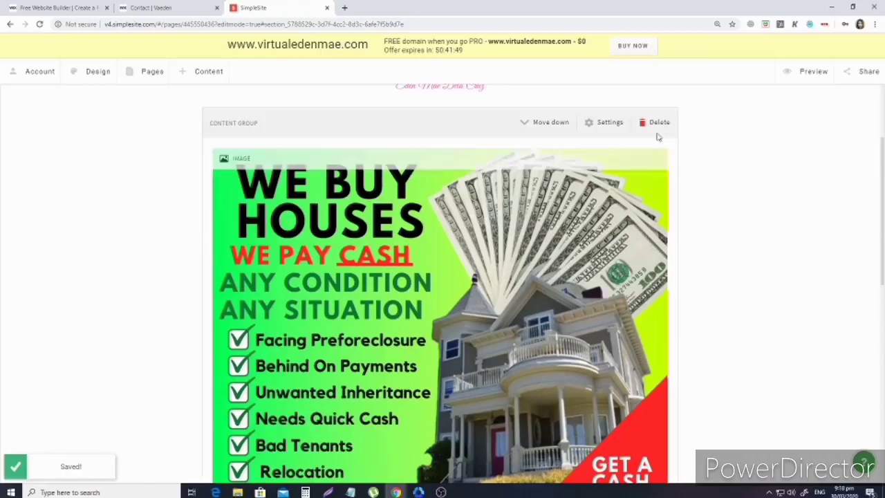
Delete the standalone We Buy Houses image content group and confirm the deletion.
click(656, 123)
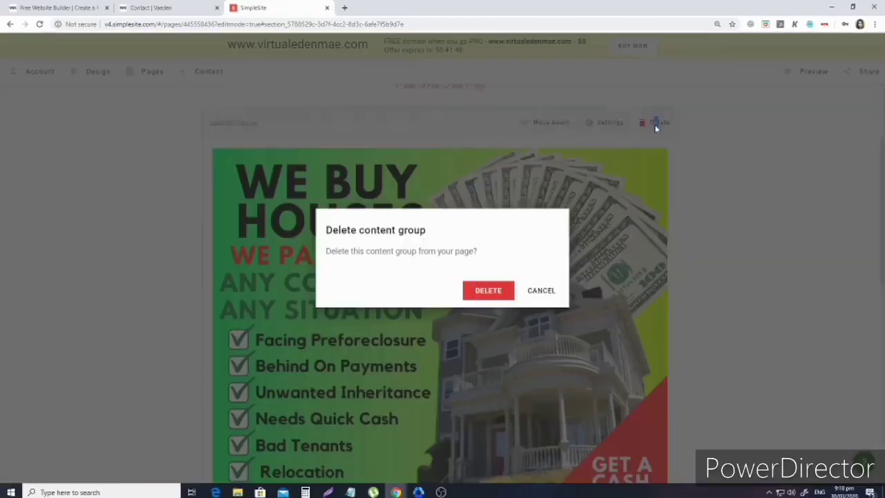
click(476, 291)
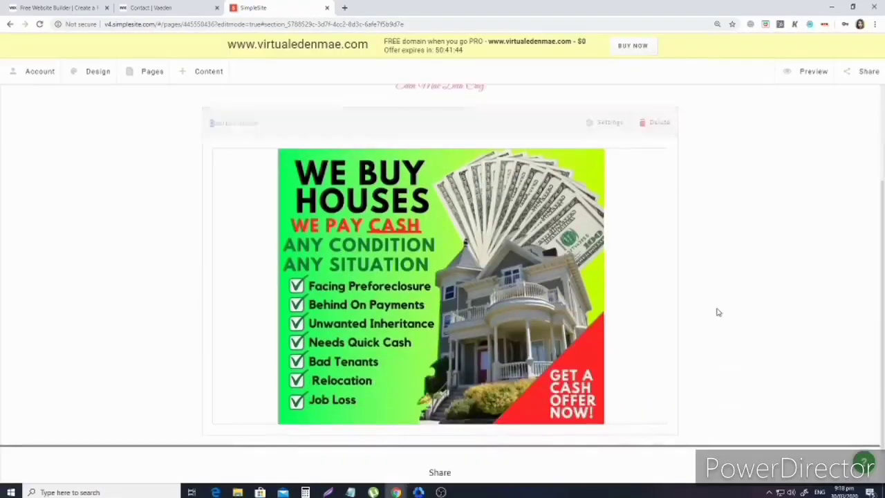
scroll(719, 314, up, 2)
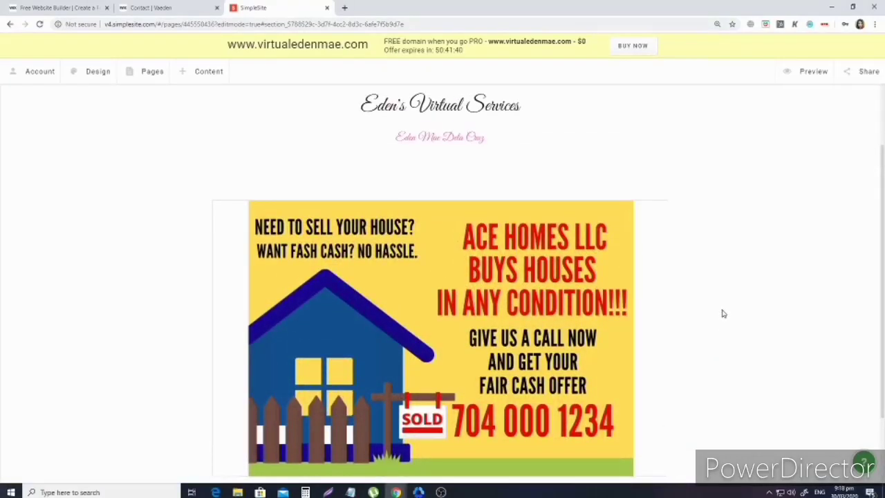
scroll(723, 313, down, 1)
scroll(723, 314, up, 2)
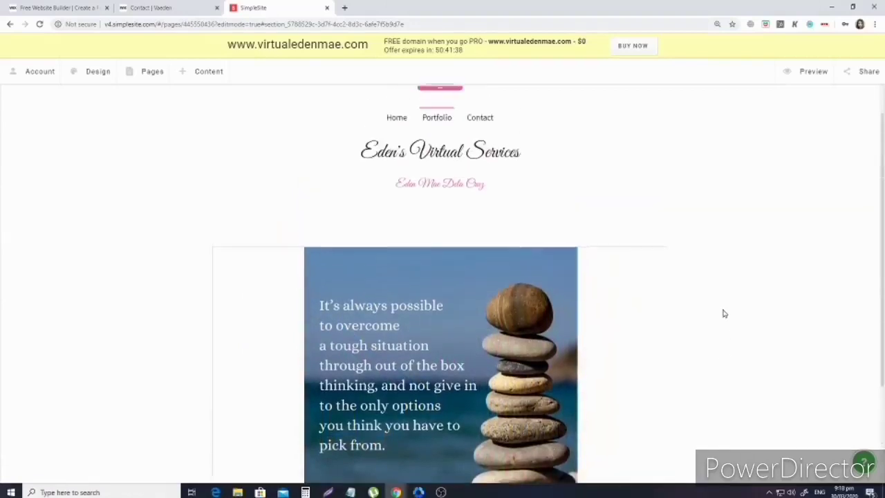
scroll(723, 313, up, 1)
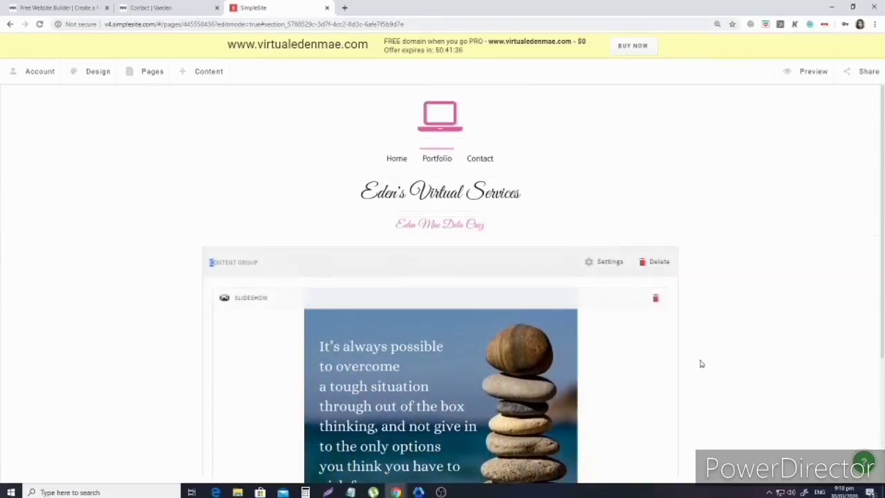
On the Contact page, open the contact text block and retitle its headline 'Contact me'.
click(483, 159)
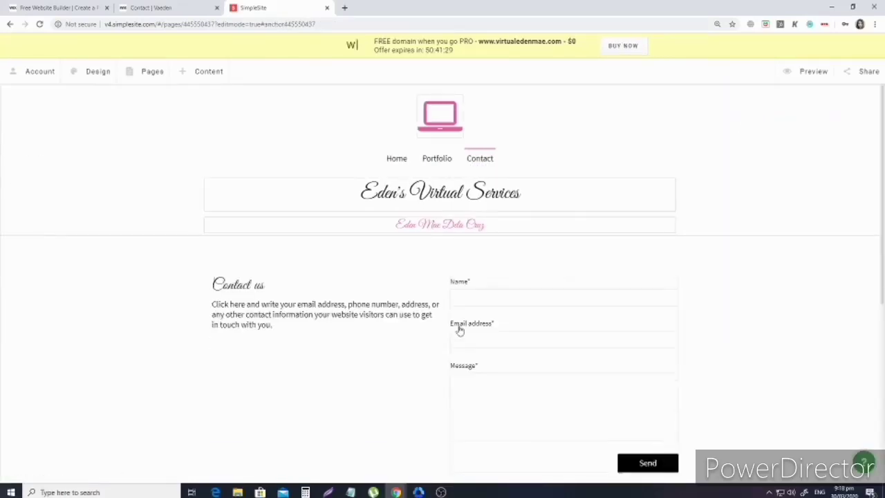
scroll(358, 313, down, 1)
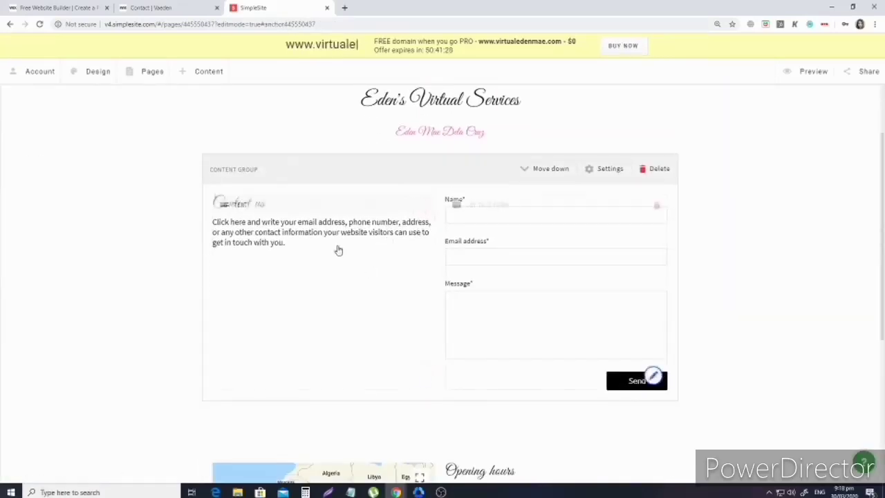
click(258, 233)
click(329, 190)
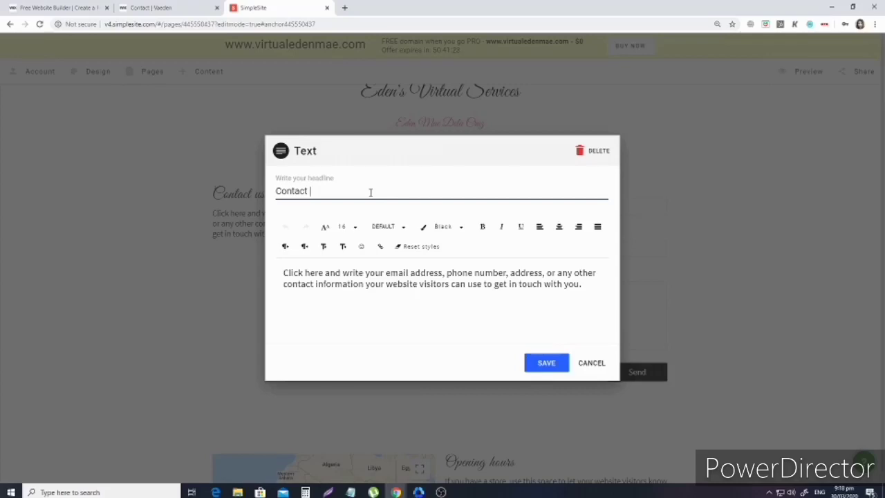
Replace the placeholder paragraph with the owner's name, e-mail address and phone number, then save.
triple_click(479, 298)
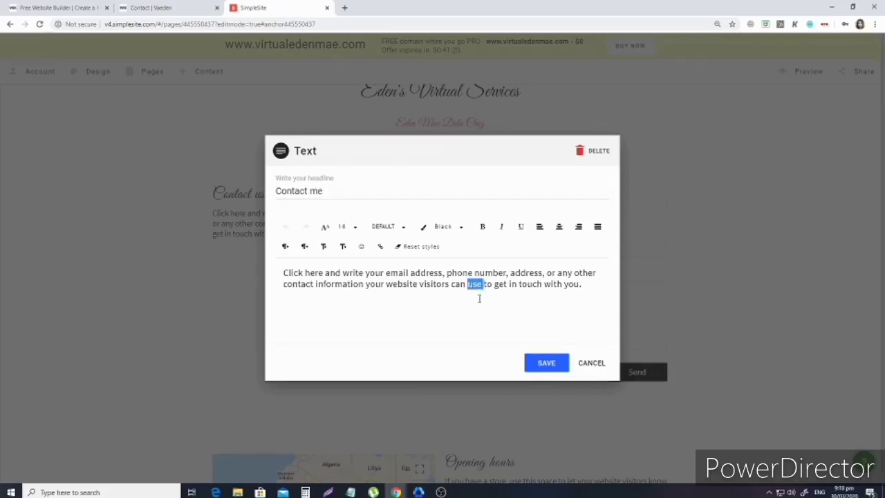
key(BackSpace)
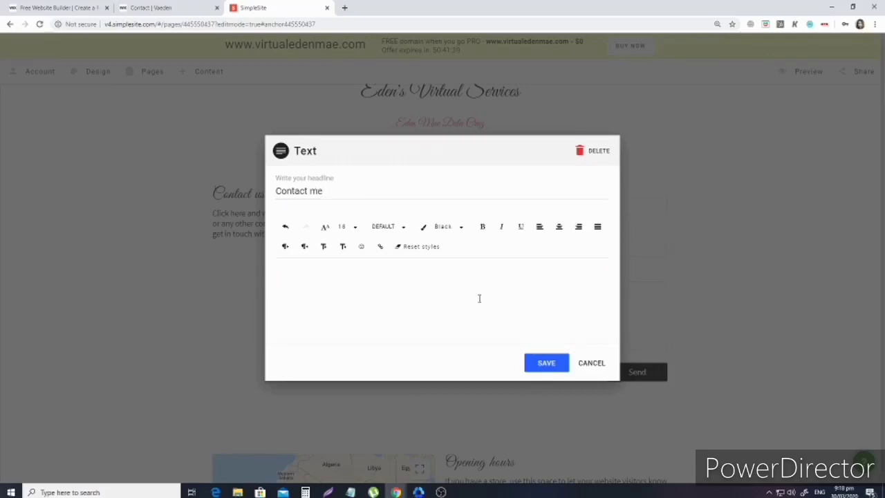
text(Eden Made)
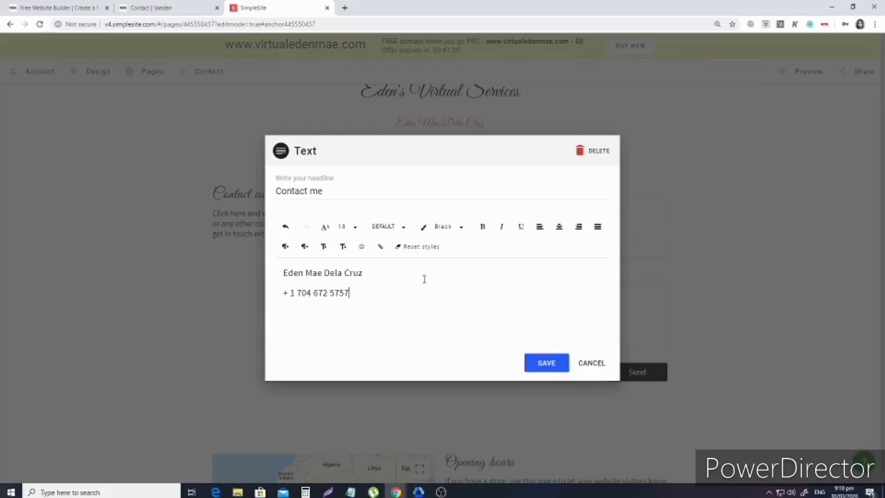
key(Return)
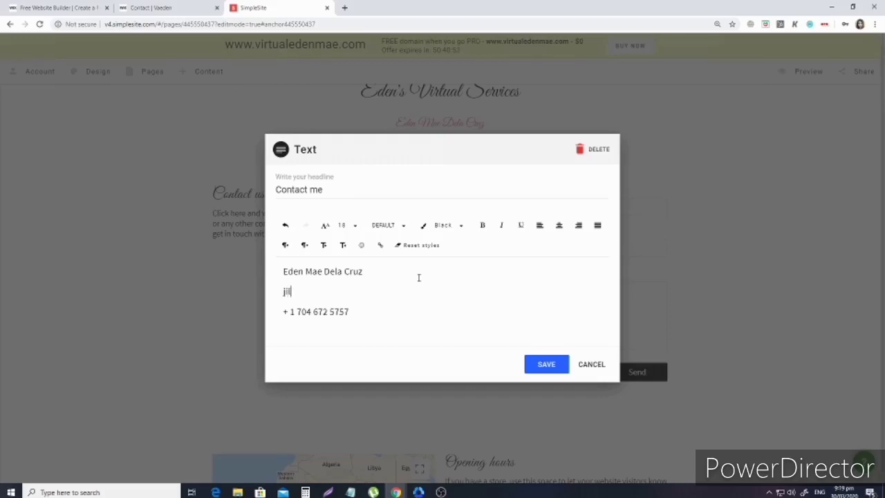
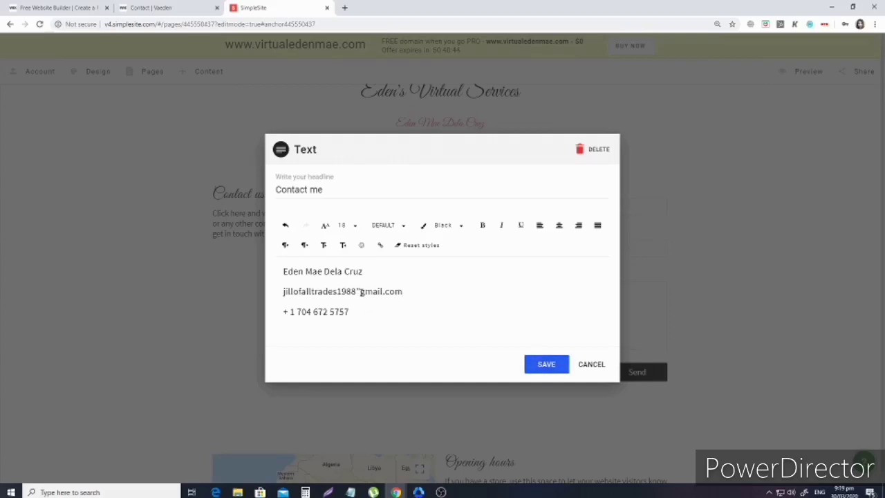
click(350, 302)
text(@)
click(543, 364)
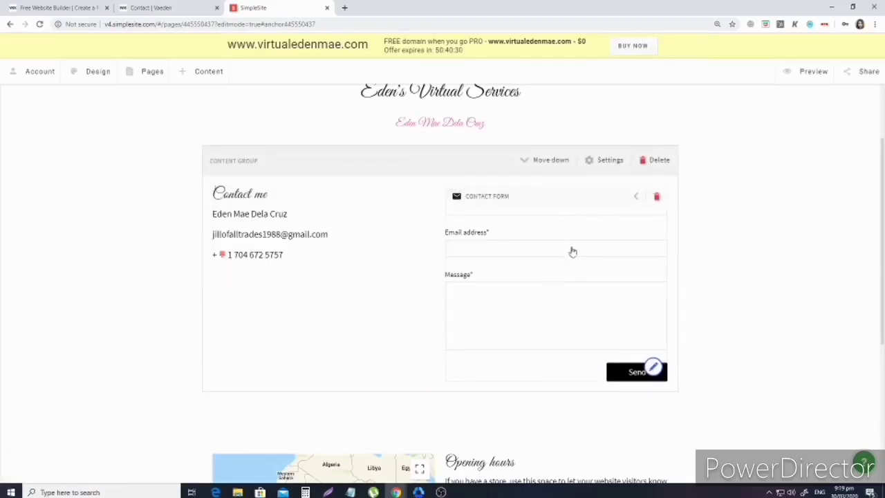
Open the contact form settings, check the 'Thank you for your message.' confirmation, and save.
scroll(553, 290, down, 3)
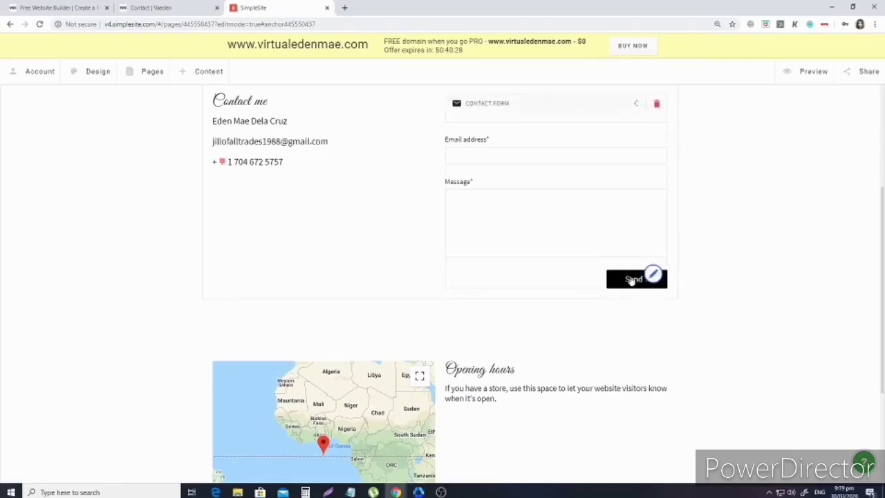
click(656, 276)
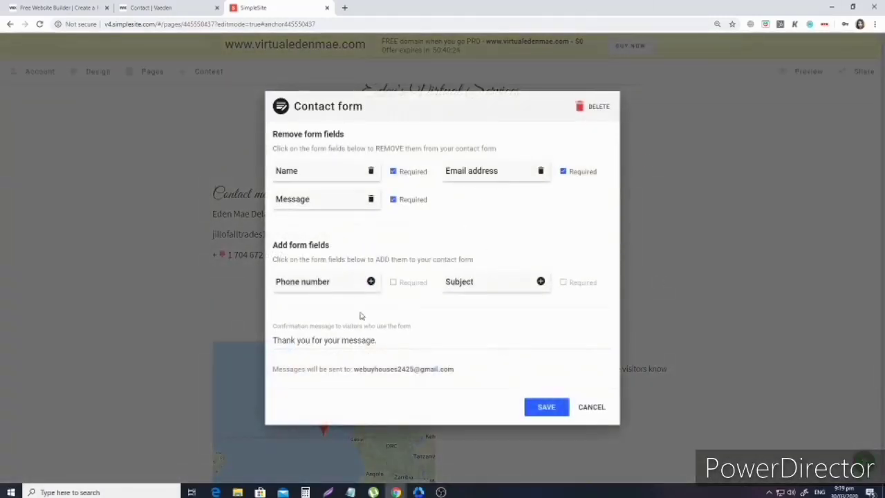
click(395, 340)
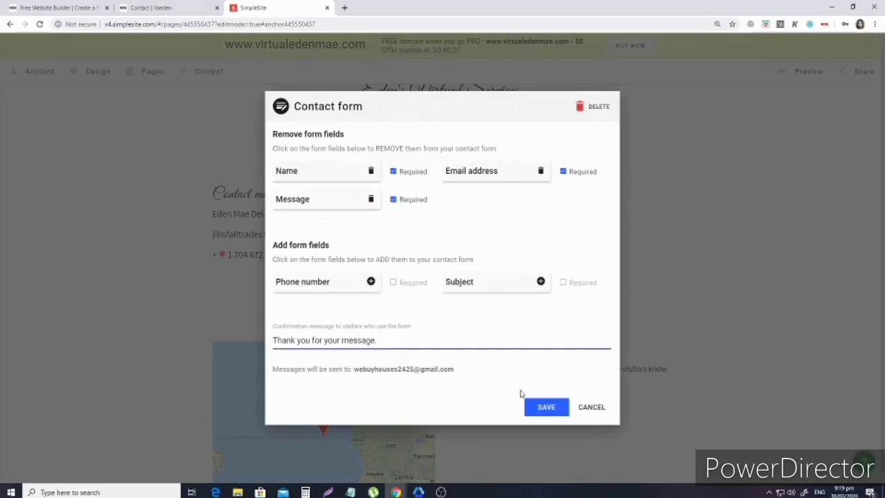
click(556, 413)
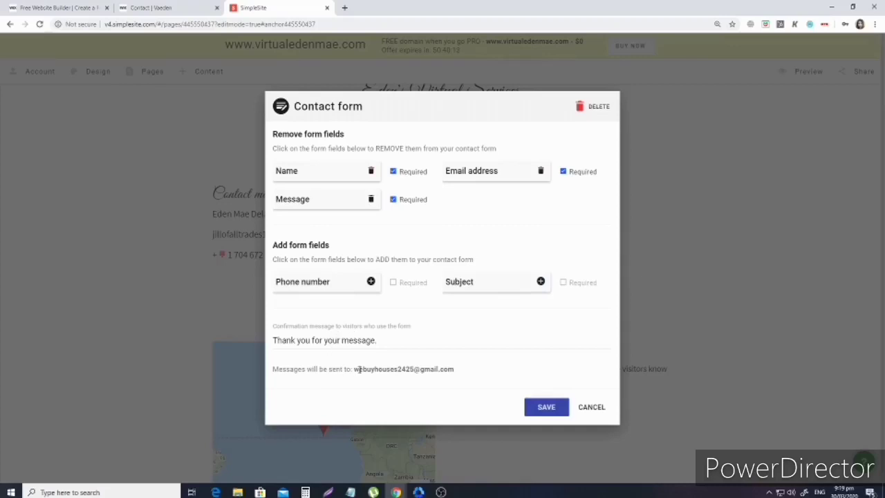
Select the 'Messages will be sent to' recipient line and save the form settings again.
drag(354, 370, 458, 371)
triple_click(459, 372)
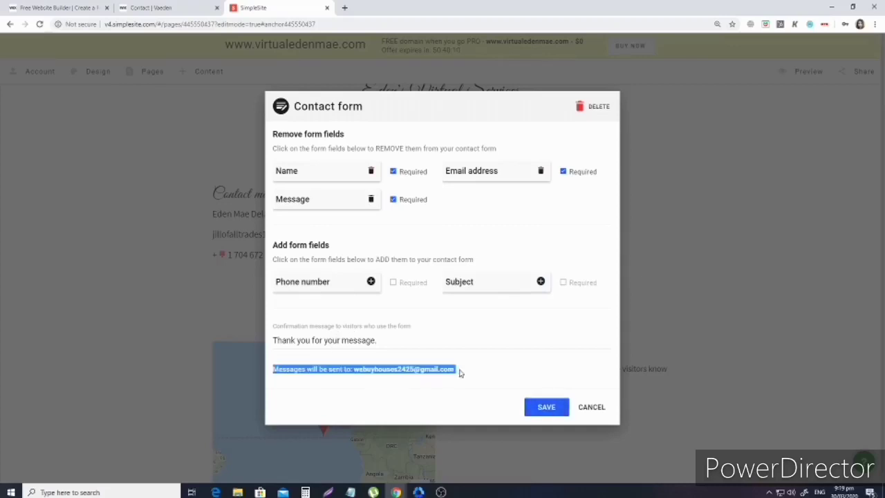
click(544, 408)
Delete the Opening hours and map content group below the contact form, confirming the deletion.
scroll(496, 407, down, 3)
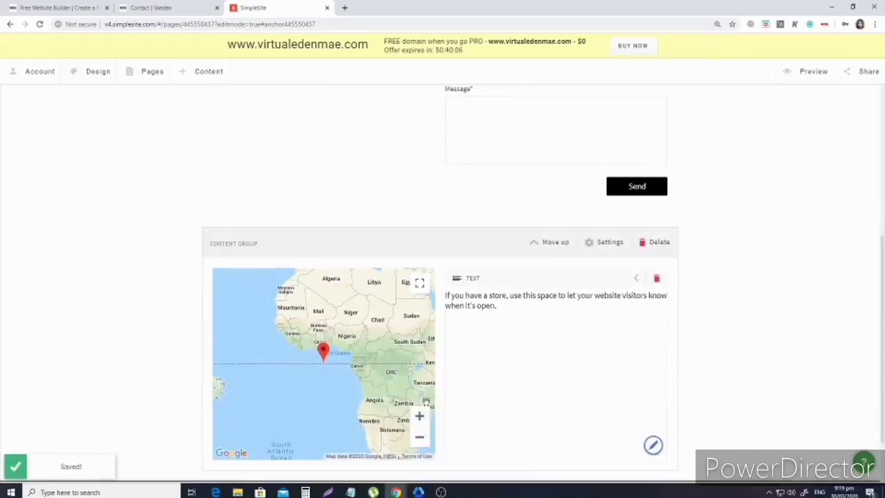
scroll(407, 405, down, 1)
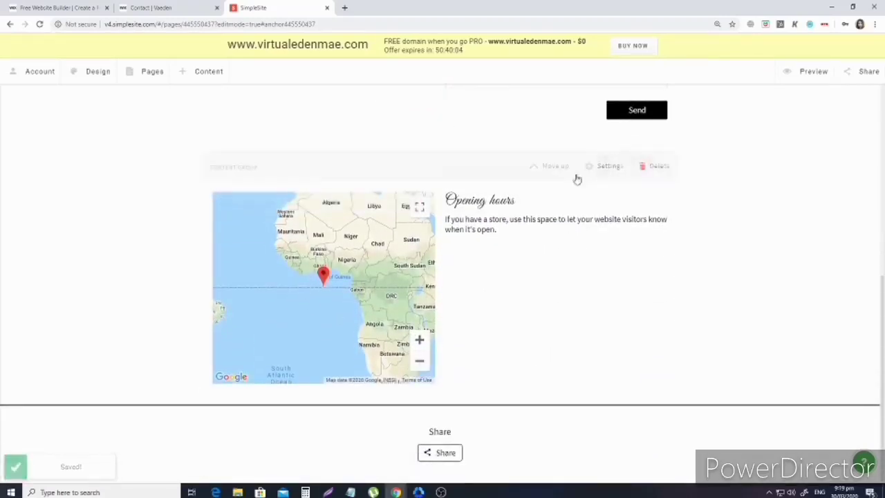
click(656, 166)
click(492, 290)
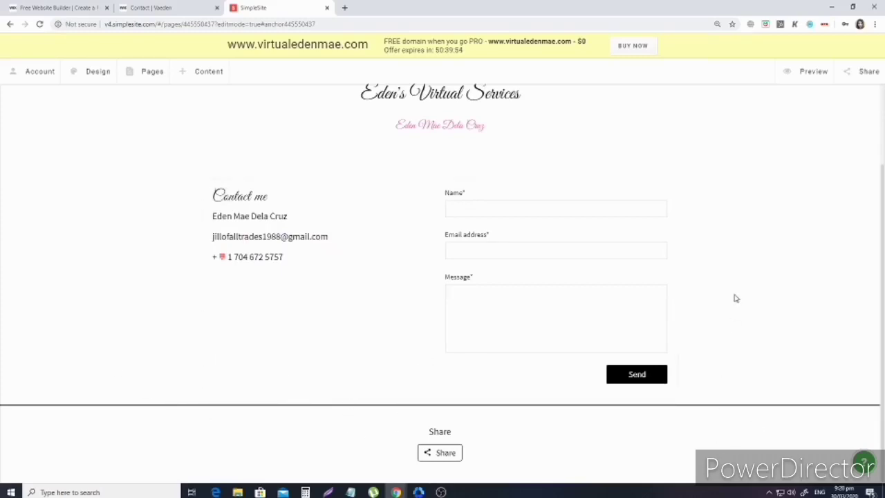
scroll(620, 376, up, 2)
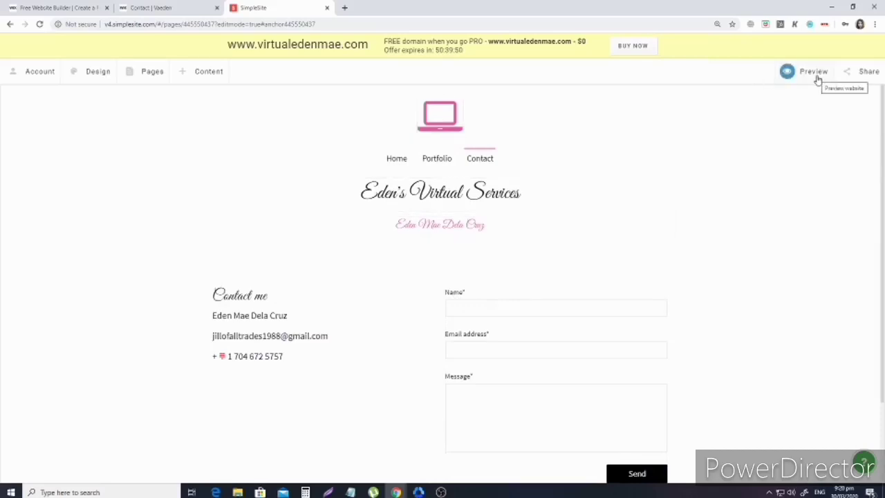
Preview the live site from Design, view its Portfolio page, then return to the 'Contact | Vaeden' tab.
click(97, 72)
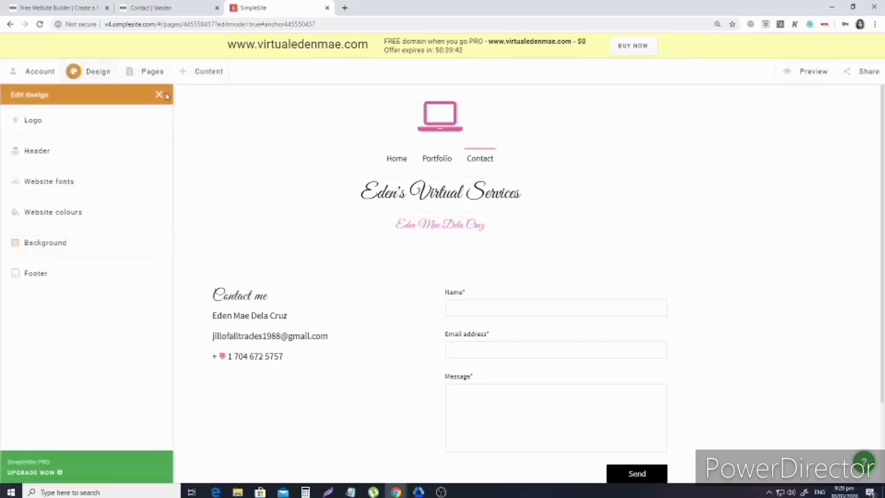
click(815, 72)
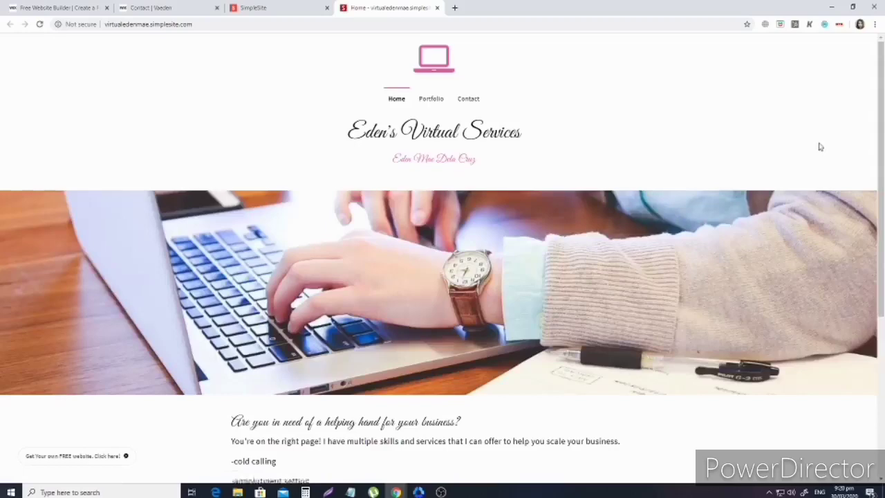
scroll(819, 144, down, 4)
scroll(819, 144, up, 3)
scroll(815, 152, up, 1)
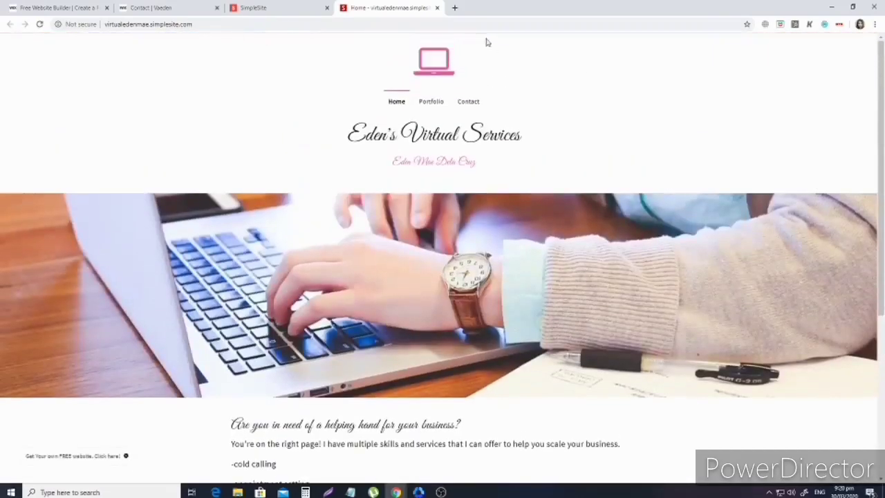
click(430, 103)
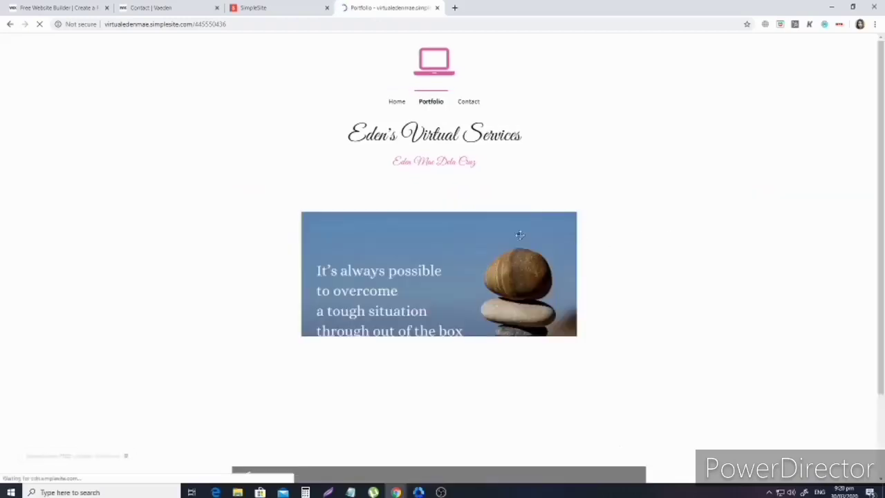
click(173, 6)
Scroll through the Vaeden example site's Home page, then switch to the wix.com start page.
scroll(456, 203, down, 5)
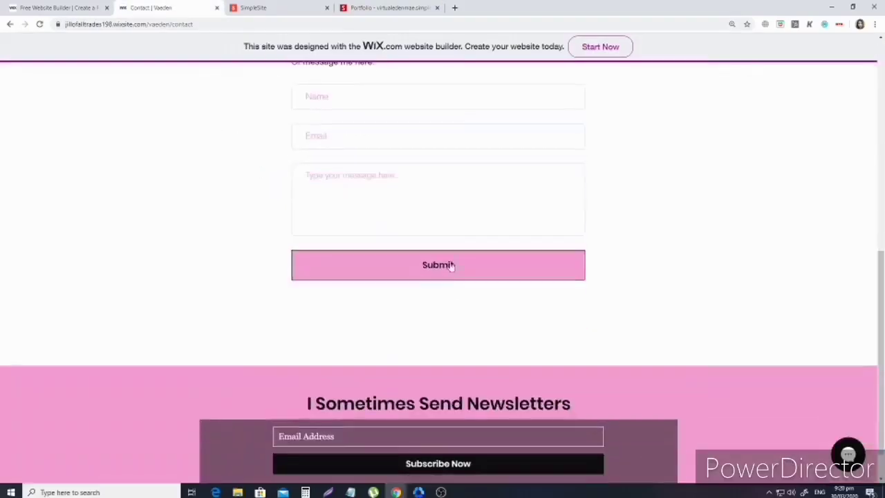
scroll(450, 262, up, 7)
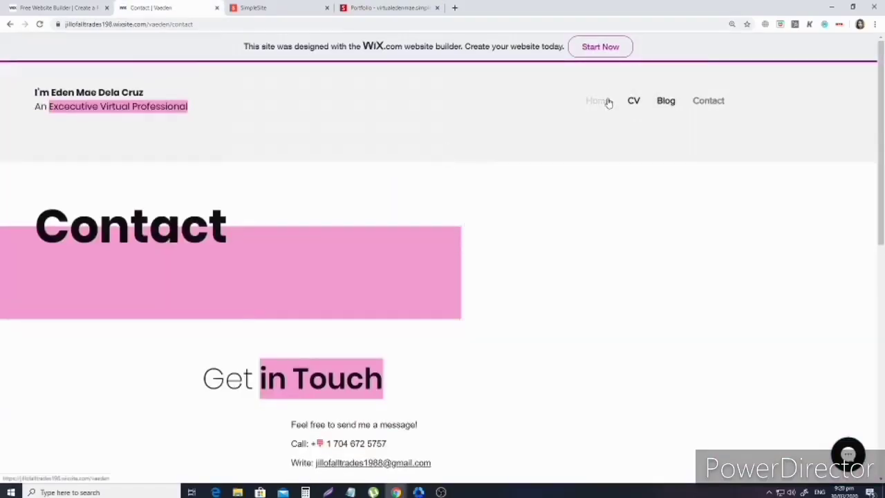
click(608, 102)
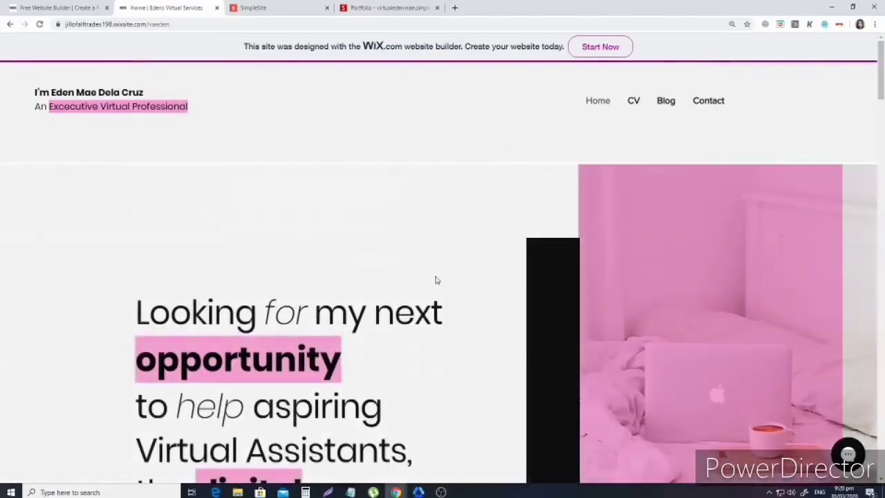
scroll(437, 281, down, 10)
scroll(408, 356, down, 3)
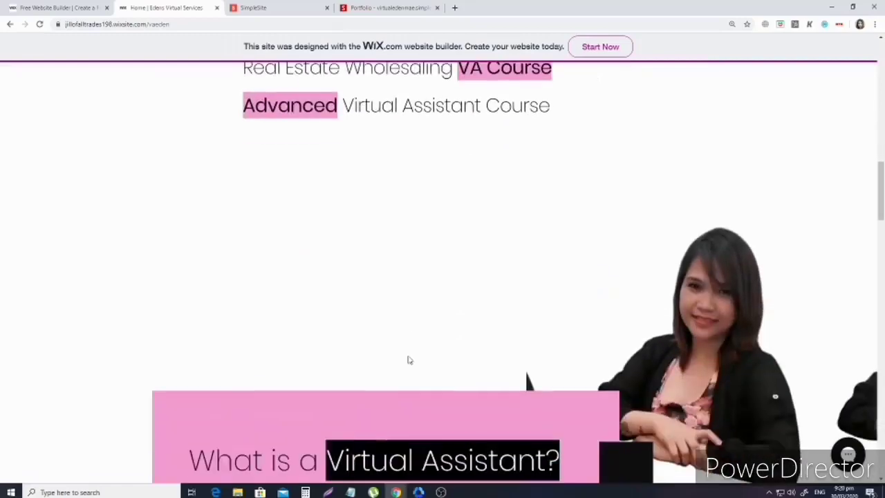
scroll(406, 360, up, 2)
scroll(406, 360, down, 10)
scroll(400, 382, down, 9)
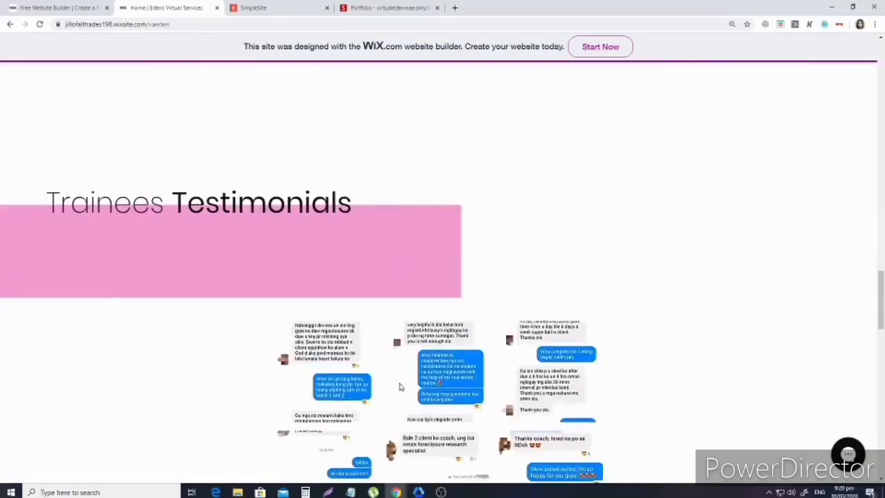
scroll(640, 175, up, 1)
scroll(643, 173, up, 10)
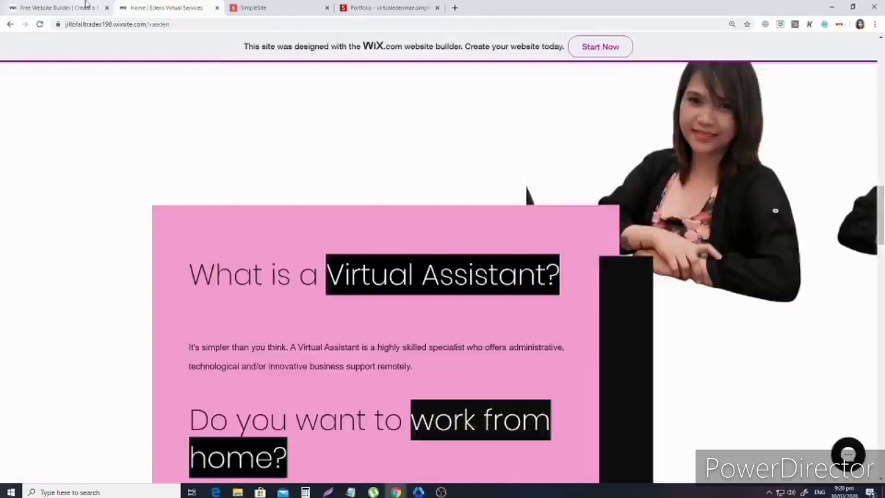
click(58, 7)
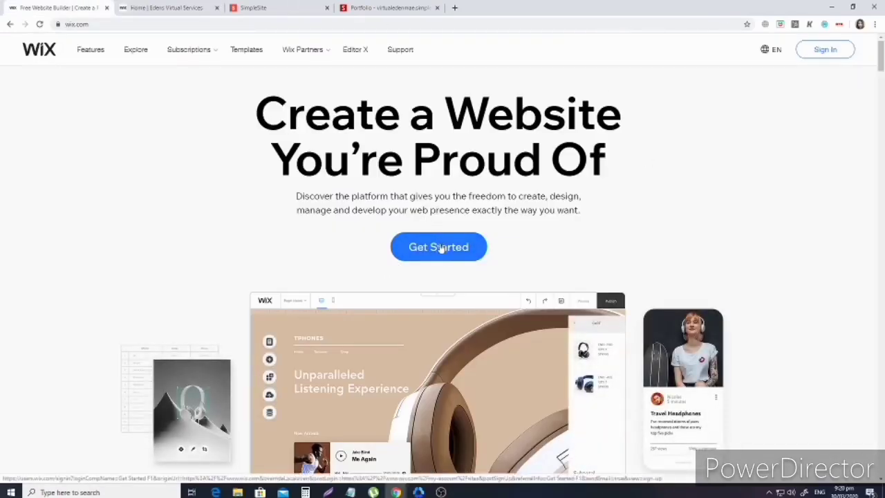
Recheck the live Portfolio page, then open Contact and try the Name and Message fields.
click(381, 5)
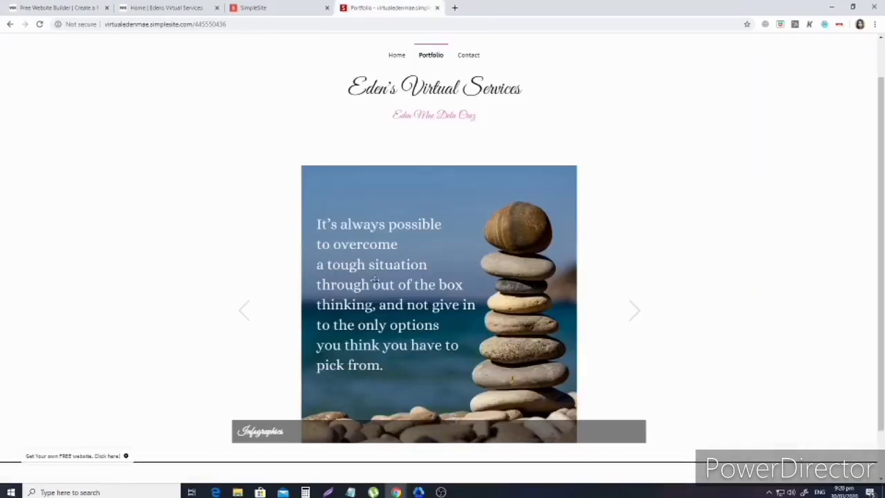
scroll(377, 277, up, 1)
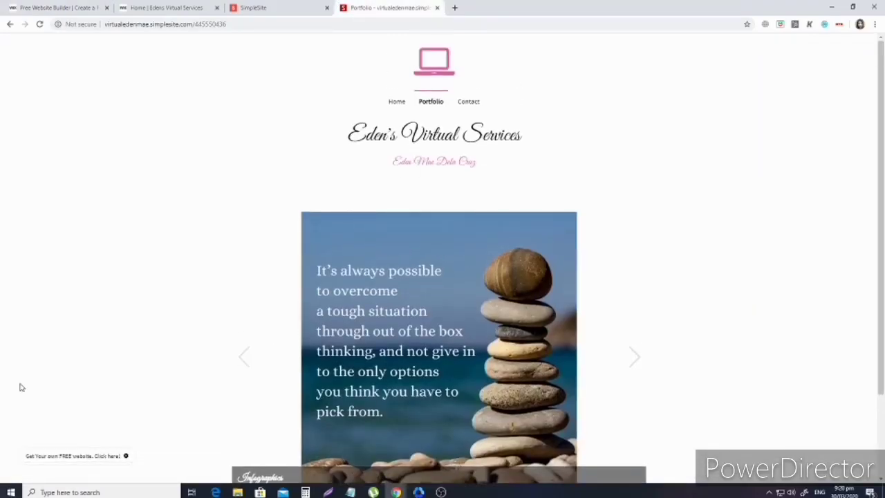
scroll(21, 387, down, 2)
scroll(23, 380, up, 2)
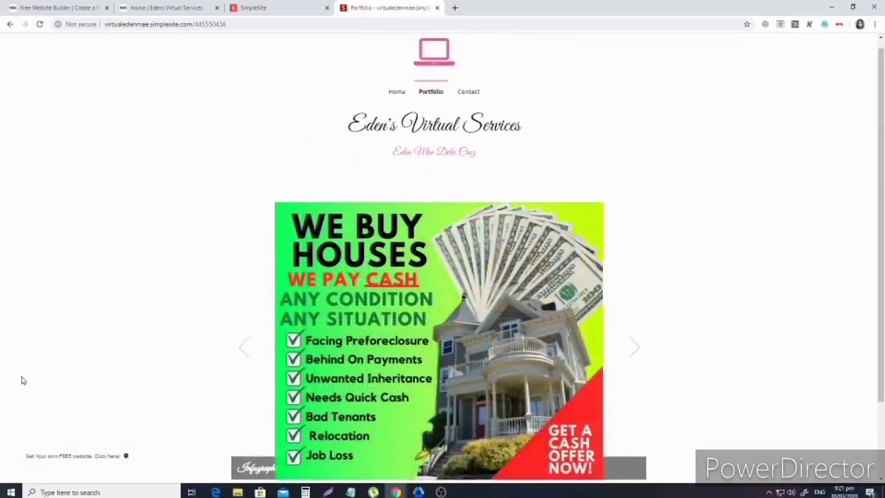
click(474, 94)
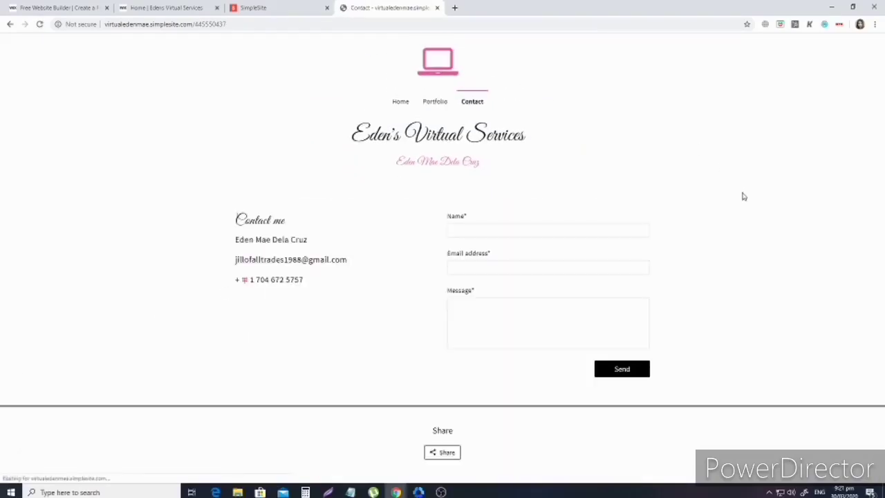
click(489, 232)
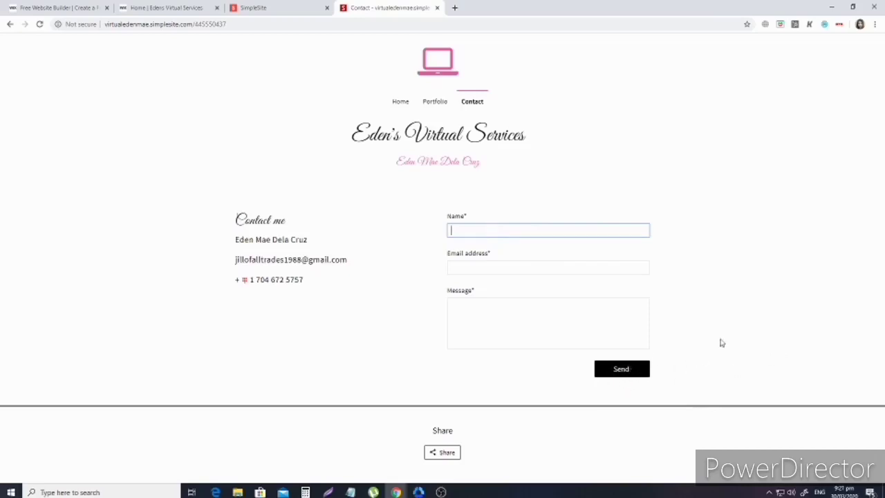
click(549, 336)
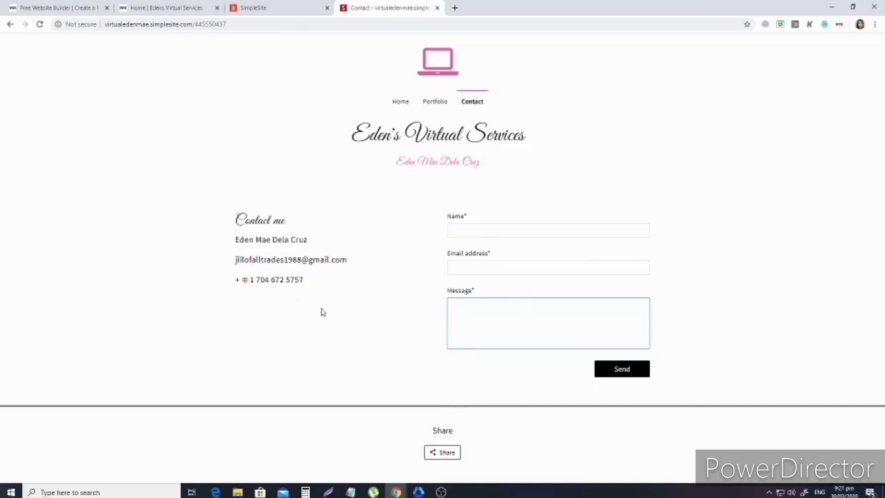
click(308, 345)
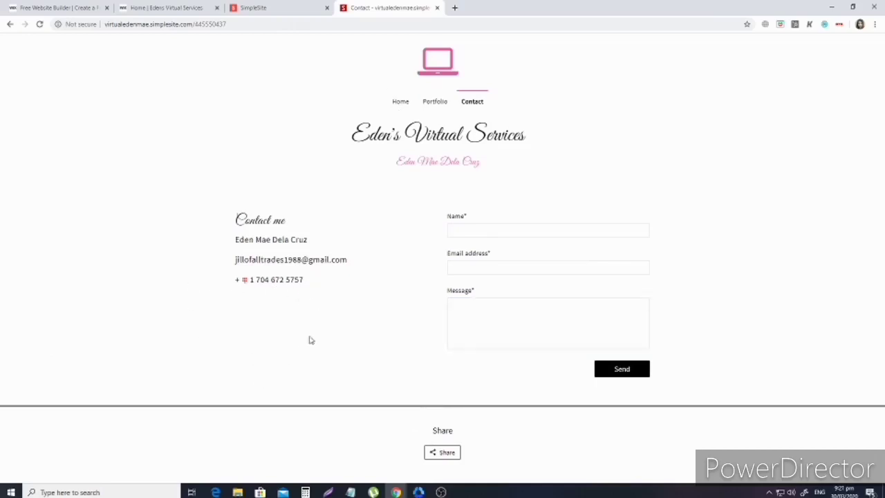
Open the live site's Home page and select its web address in the address bar.
click(400, 103)
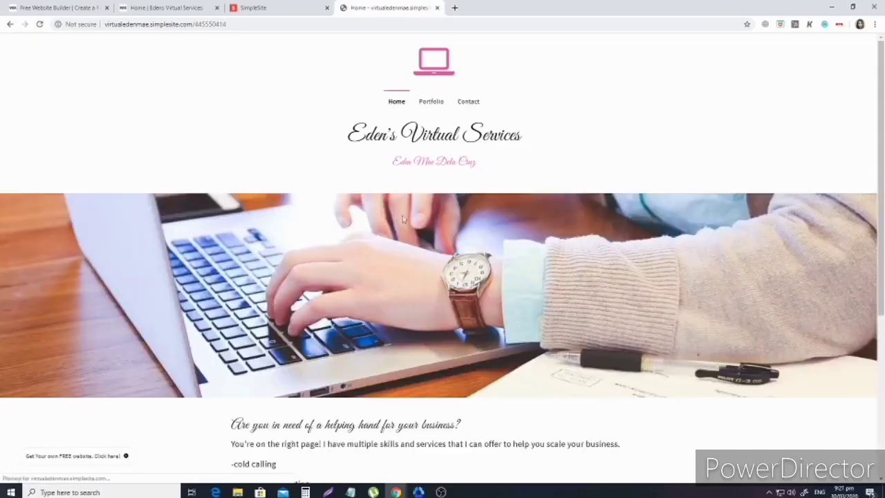
click(237, 21)
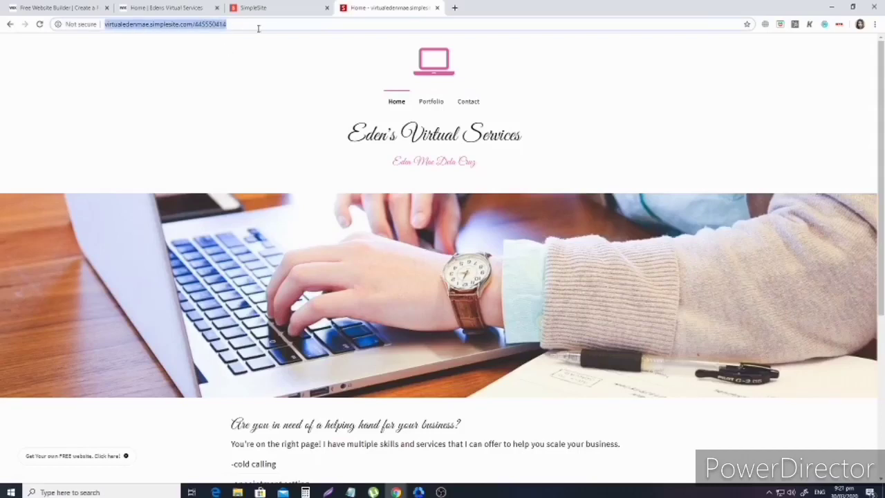
triple_click(260, 28)
triple_click(260, 28)
click(255, 28)
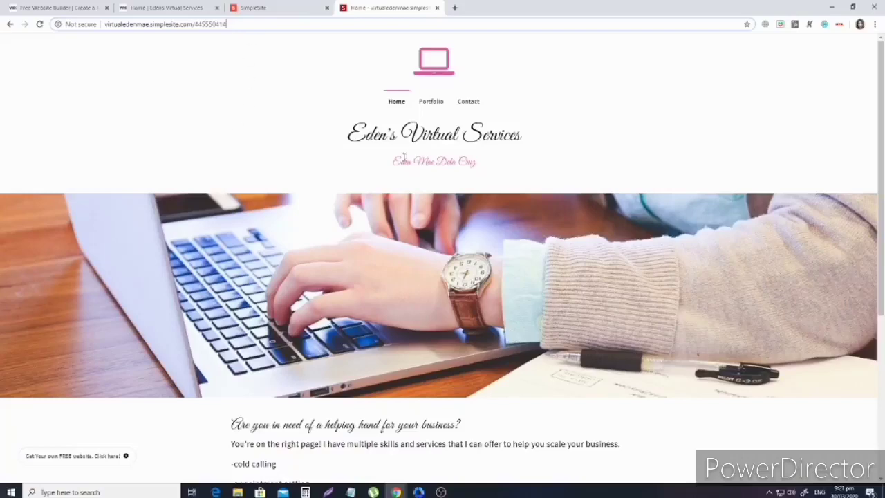
scroll(764, 249, down, 4)
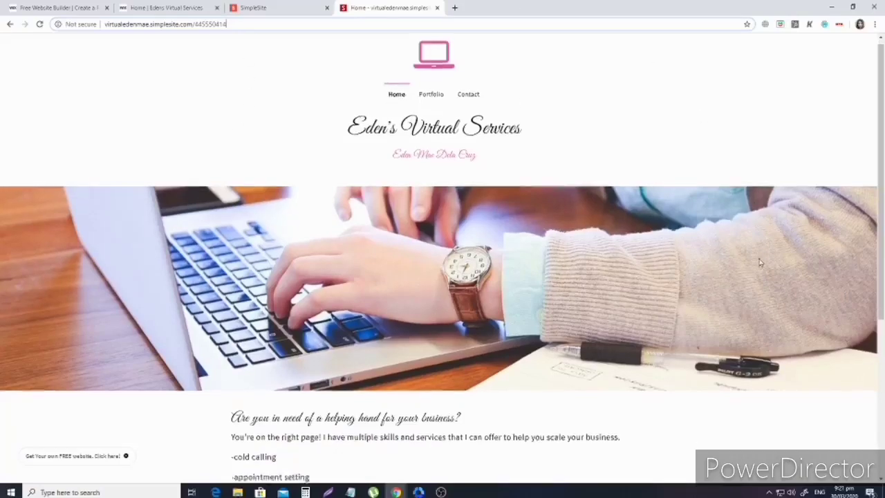
scroll(524, 378, up, 4)
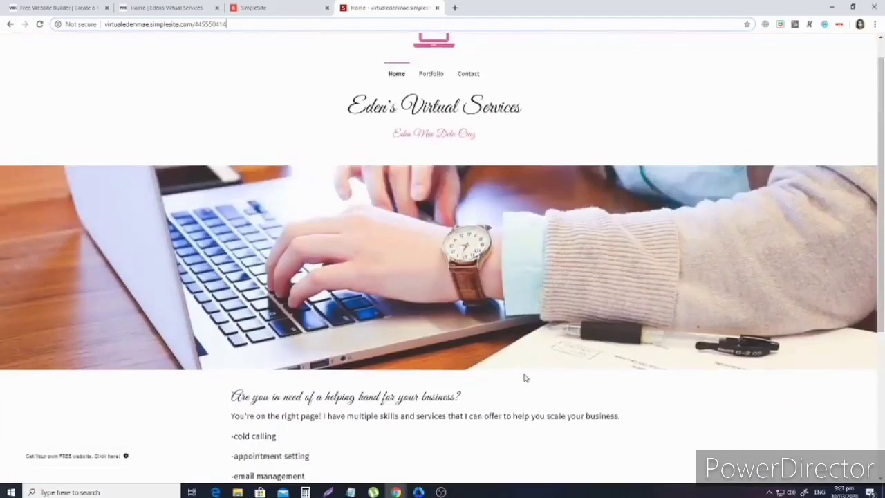